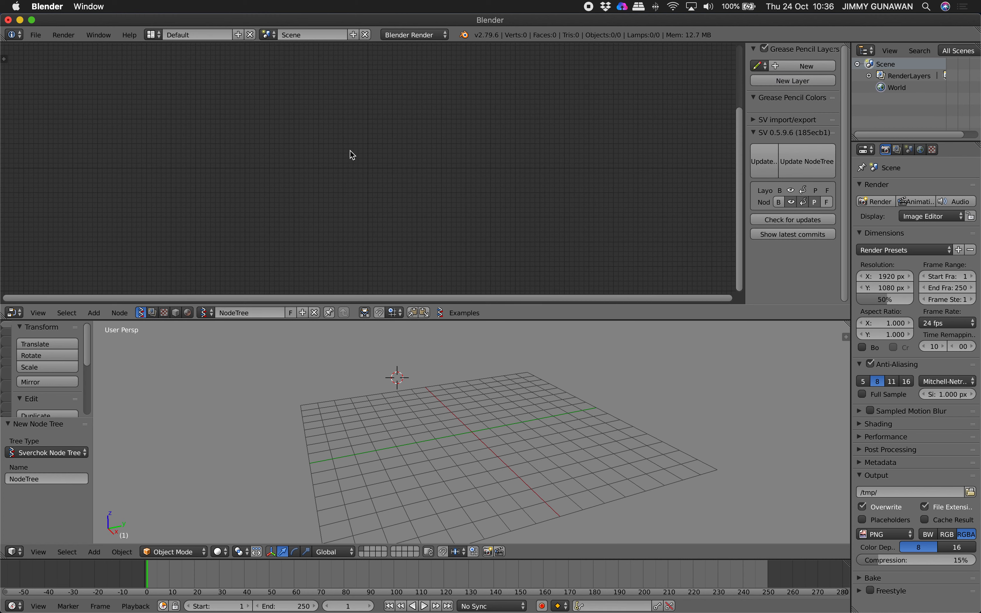
Add a Merge Mesh 2D node near the middle of the Sverchok node tree.
text(merg)
key(Return)
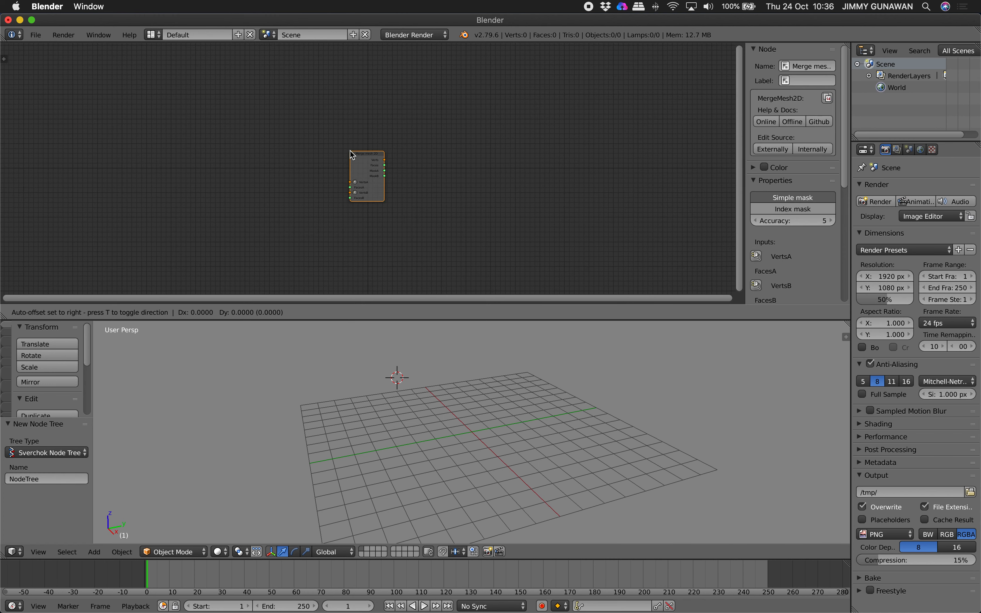
click(437, 148)
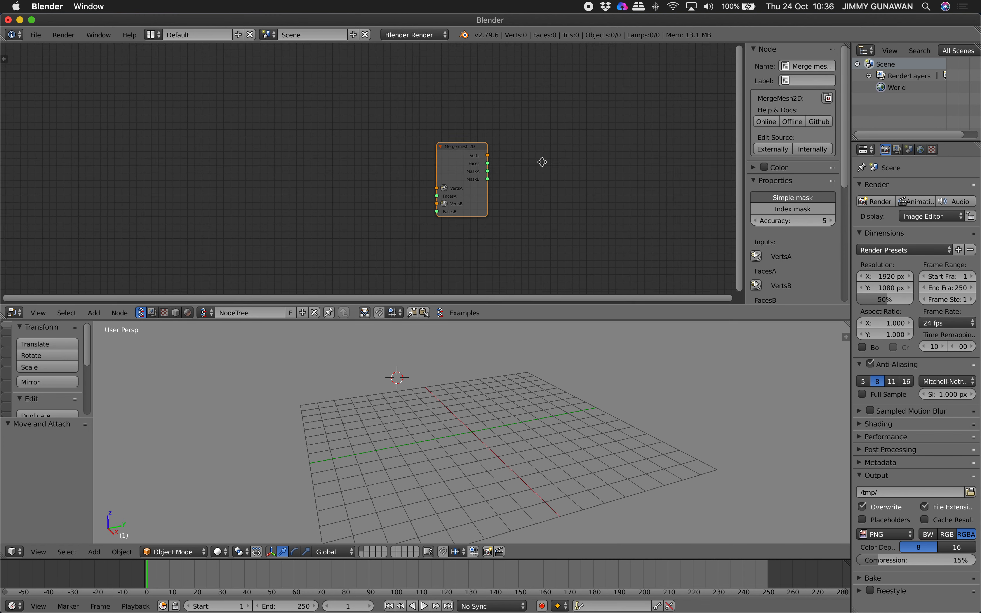
Save the project to the Desktop folder as circle_cutter_001.blend.
key(super+s)
click(164, 79)
double_click(164, 78)
text(cir)
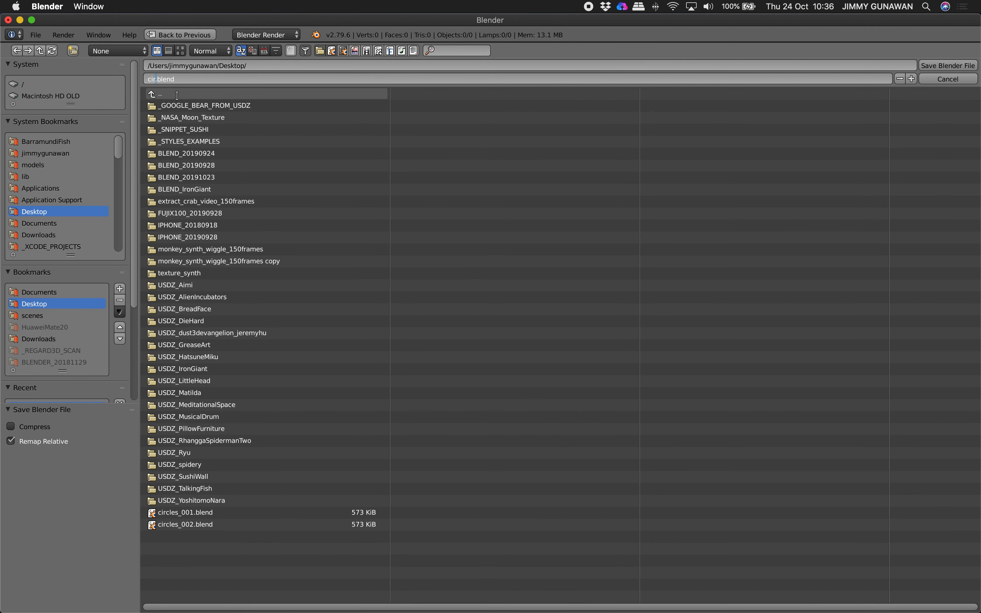
text(cle_cutter_001)
key(Return)
click(951, 66)
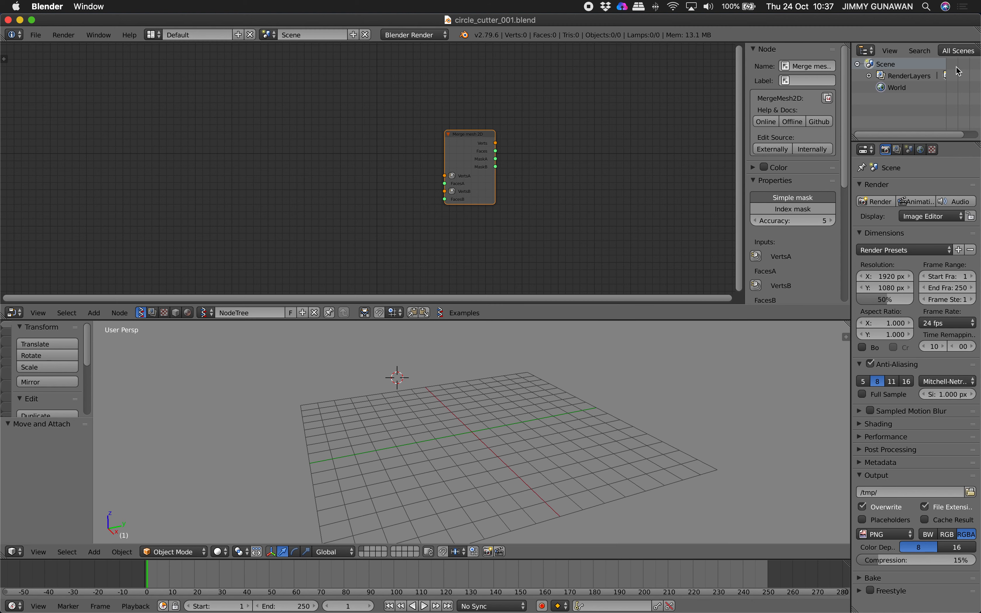
Hide the node editor's properties region and add a Circle node well ahead of the Merge Mesh 2D node.
scroll(730, 138, up, 1)
middle_drag(730, 137, 722, 136)
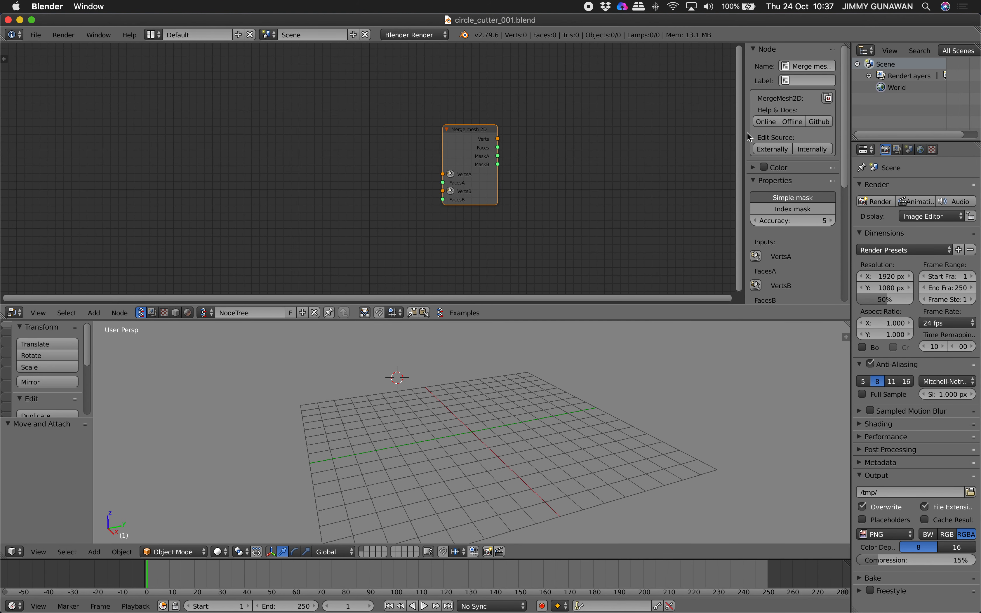
key(n)
key(shift+a)
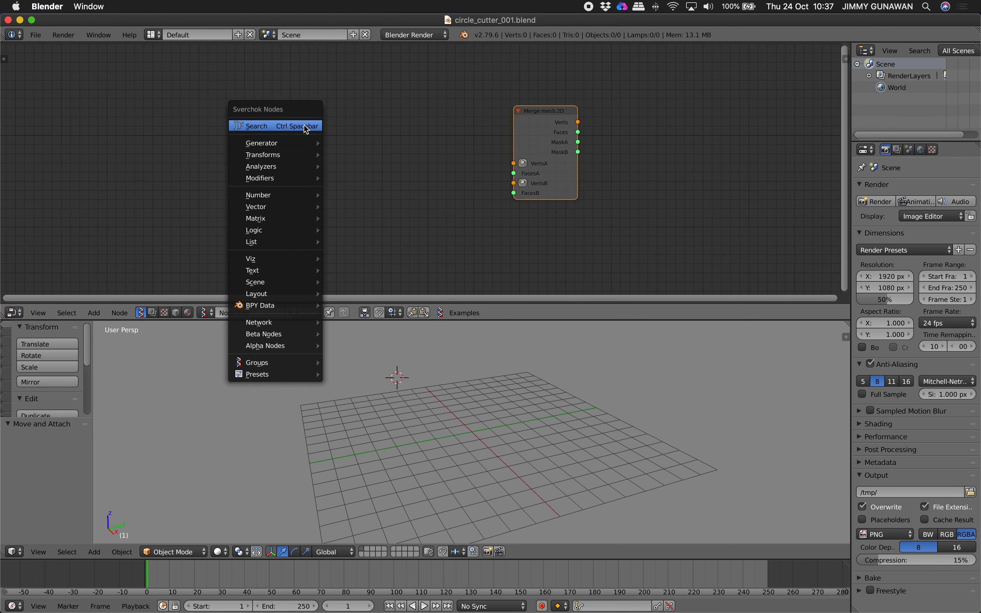
click(304, 126)
text(ci)
key(Return)
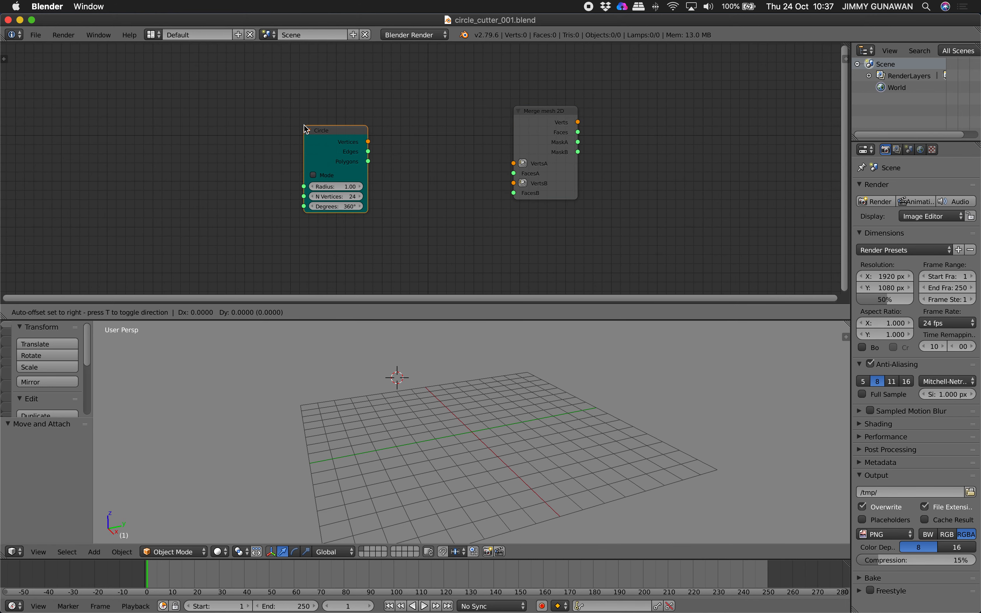
click(225, 112)
Add a Polygon Grid node directly below the Circle node.
key(alt+space)
text(gri)
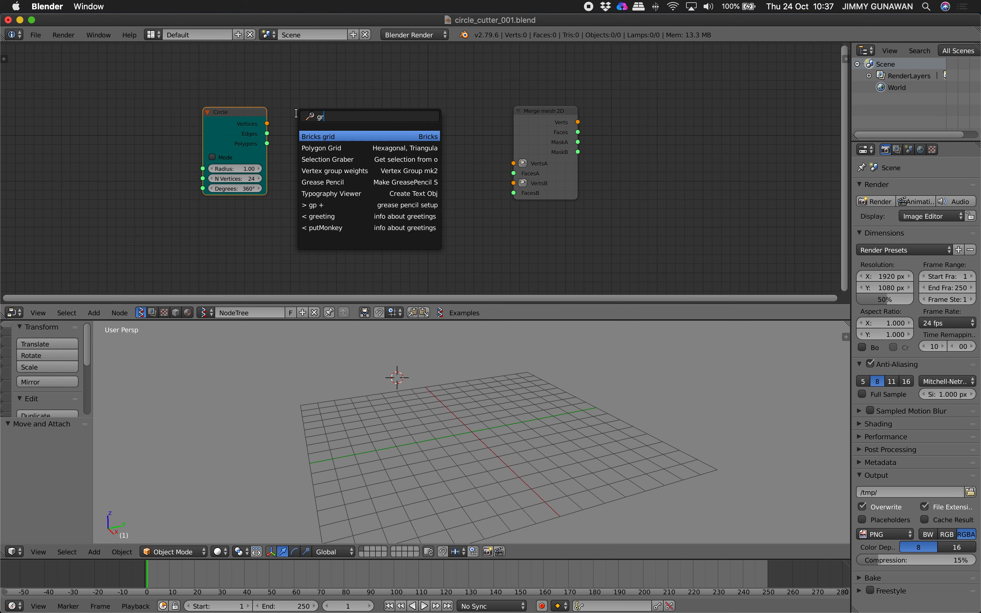
key(Down)
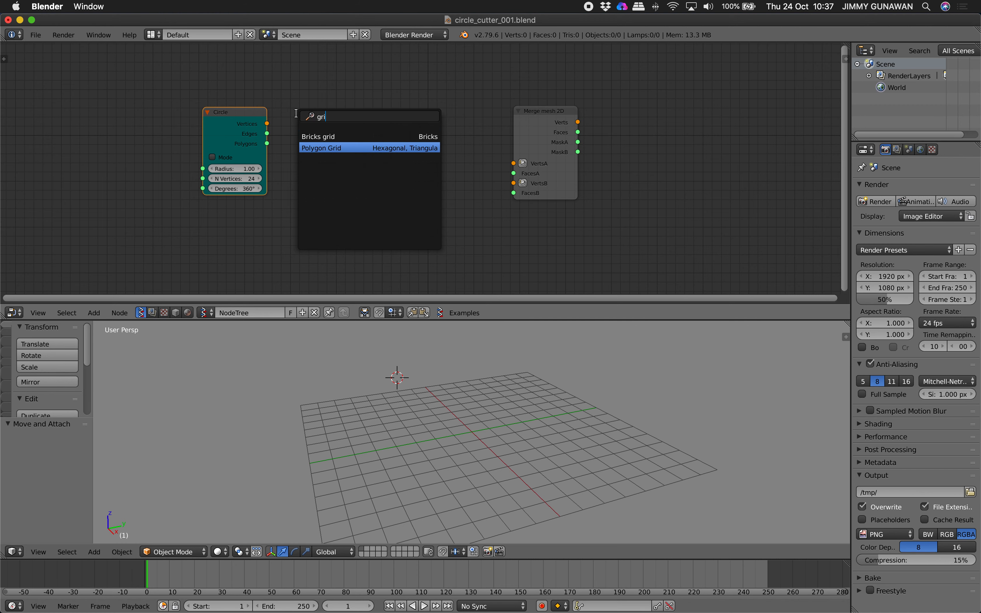
key(Return)
click(211, 193)
scroll(323, 124, down, 2)
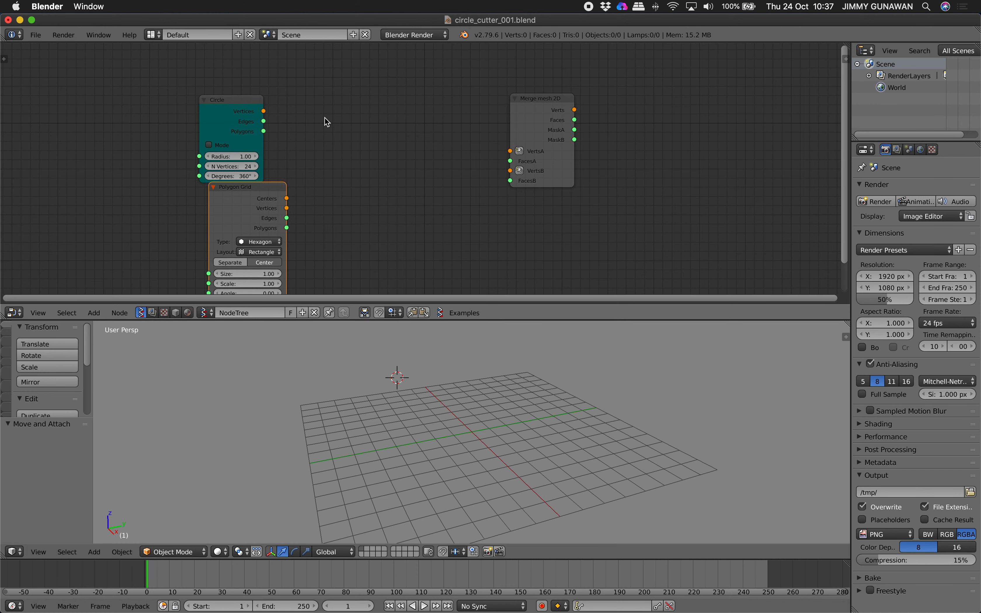
Add a Matrix Apply node with optional edges and faces between the Circle and Merge Mesh 2D nodes.
key(alt+space)
text(app)
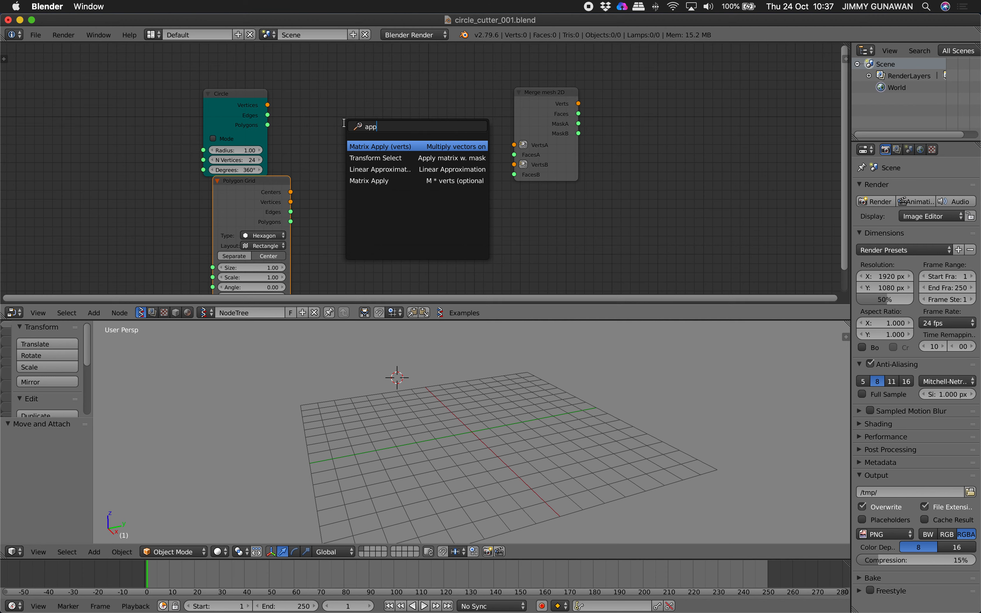
key(Down)
key(Down)
key(Down)
key(Up)
key(Down)
key(Return)
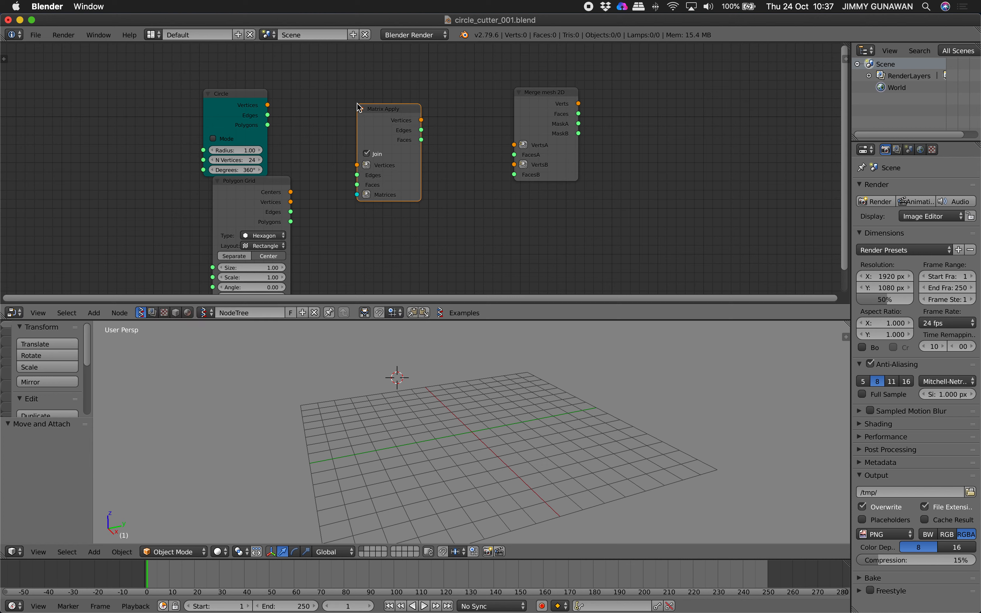
Connect the Circle's Vertices and Polygons to Matrix Apply's Vertices and Faces, and Polygon Grid's Centers to its Matrices input.
drag(250, 121, 356, 165)
drag(280, 107, 357, 185)
drag(293, 194, 317, 169)
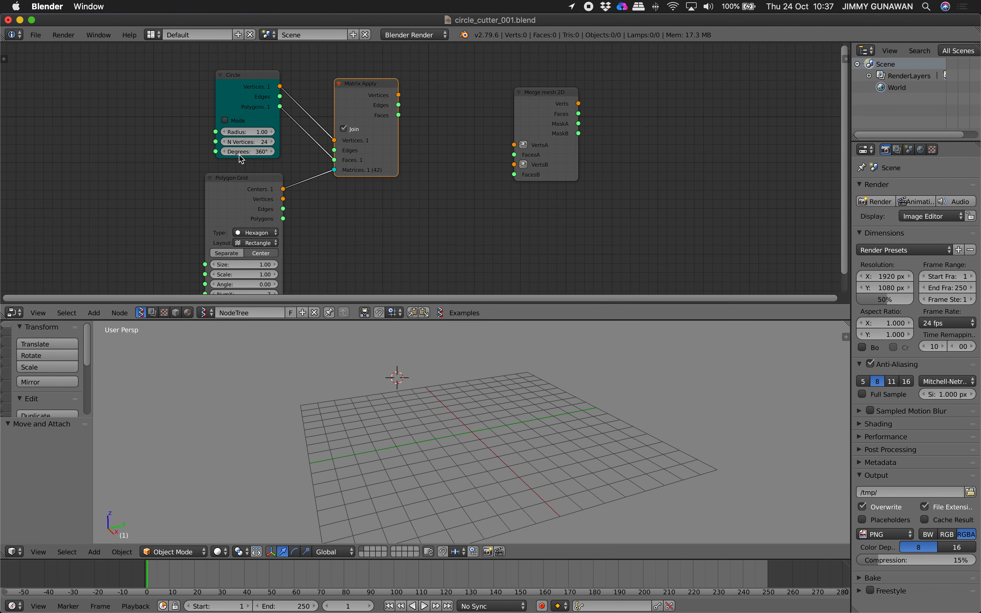
Add a Viewer Draw node beyond Merge Mesh 2D and connect Matrix Apply's Vertices output to its vertices input.
middle_drag(358, 195, 331, 191)
key(alt+space)
text(vie)
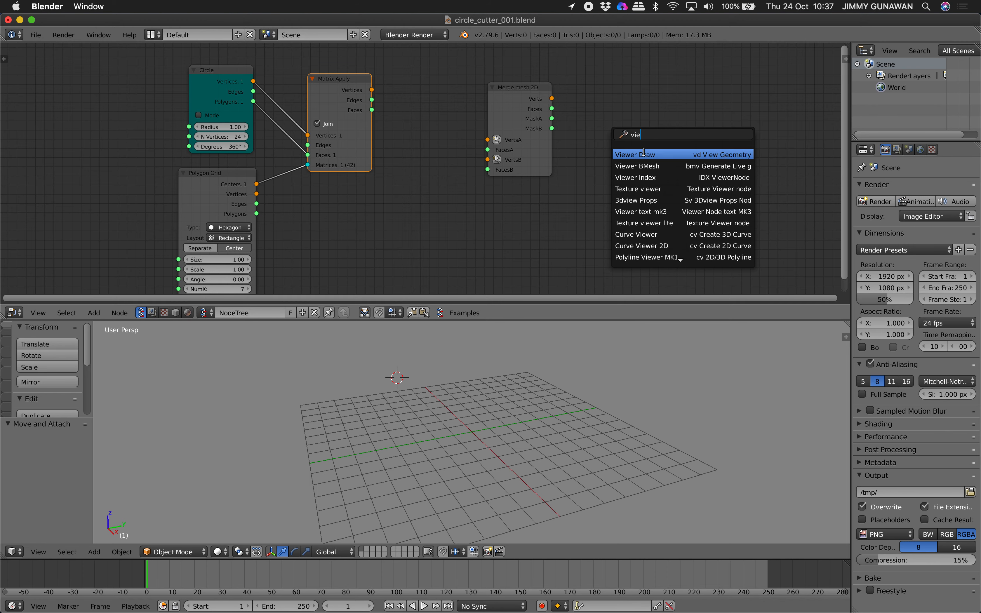
click(643, 154)
mouse_move(371, 90)
mouse_down()
mouse_move(502, 111)
mouse_move(616, 161)
mouse_move(469, 140)
mouse_move(383, 113)
mouse_up()
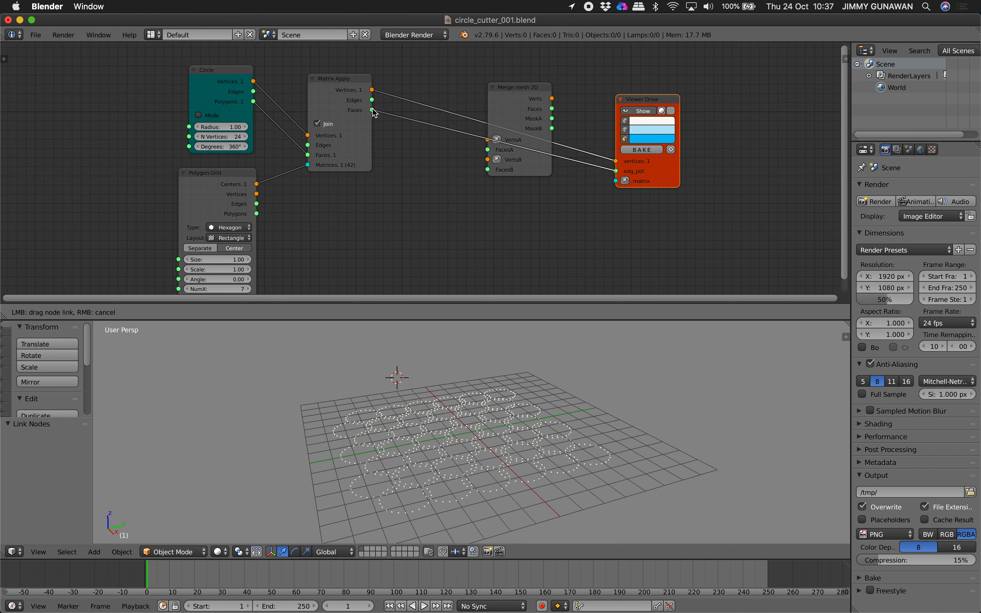
Move the Merge Mesh 2D node below the viewer links and try Matrix Apply's Edges output on the viewer's edg_pol input.
drag(489, 102, 438, 164)
scroll(416, 164, up, 1)
drag(369, 95, 632, 171)
scroll(570, 415, up, 4)
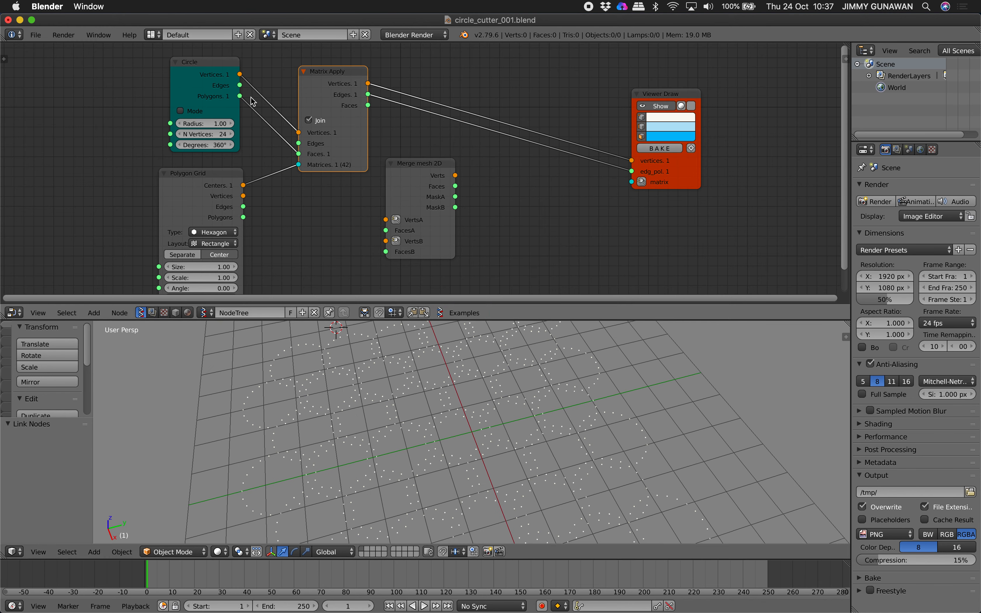
Connect Matrix Apply's Faces output to Viewer Draw's edg_pol input so the circles display as filled polygons.
drag(242, 88, 269, 110)
mouse_move(370, 106)
mouse_down()
mouse_move(645, 165)
mouse_move(632, 171)
mouse_up()
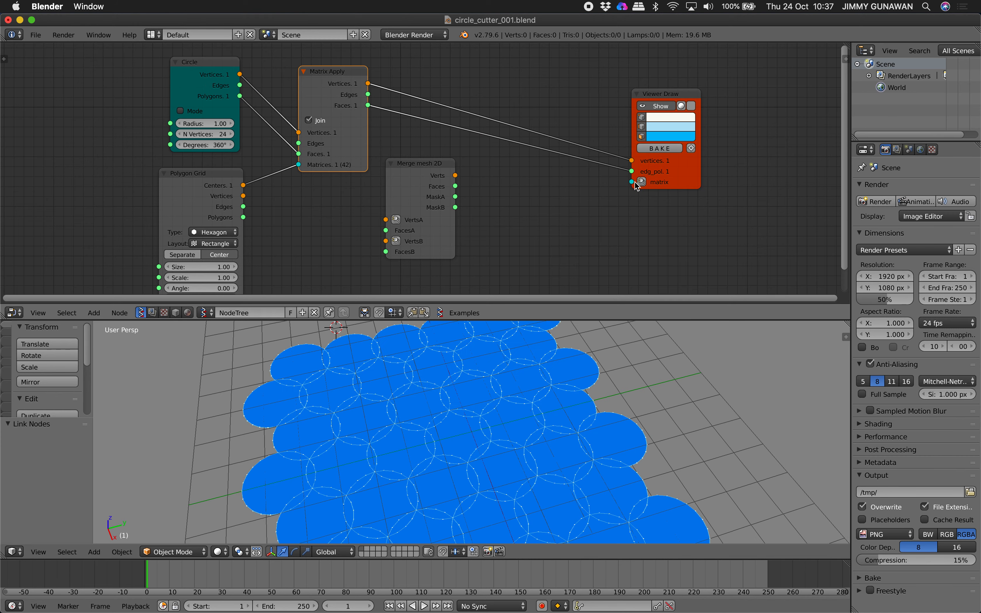
mouse_move(502, 433)
middle_down()
mouse_move(513, 437)
mouse_move(500, 423)
middle_up()
click(606, 418)
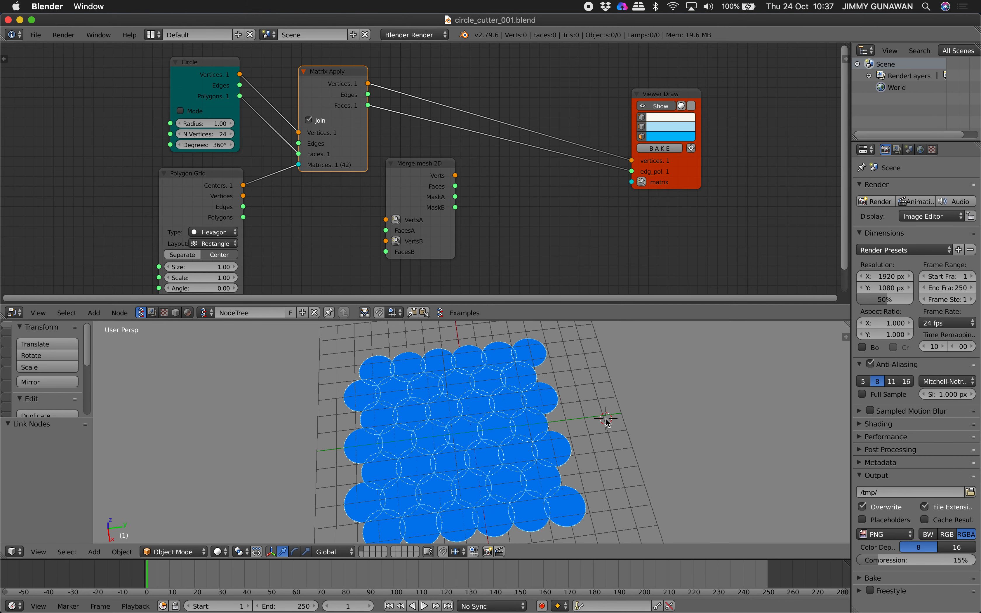
Connect Matrix Apply's Vertices and Faces to Merge Mesh 2D's VertsA and FacesA, and space out the surrounding nodes.
scroll(519, 188, down, 2)
drag(431, 160, 483, 159)
drag(374, 75, 444, 212)
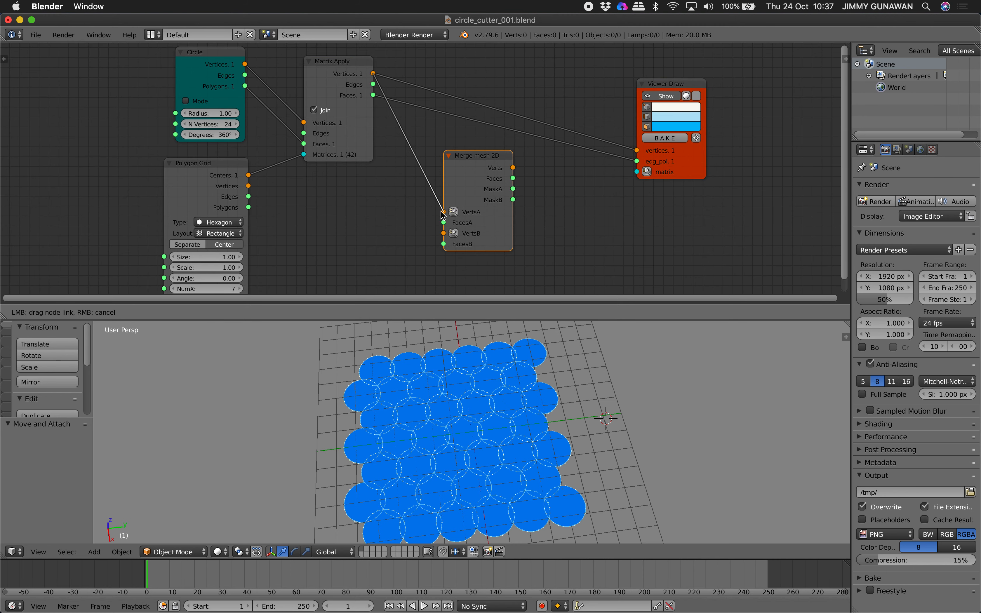
drag(373, 96, 438, 225)
drag(232, 175, 211, 169)
drag(475, 171, 489, 169)
scroll(507, 178, down, 3)
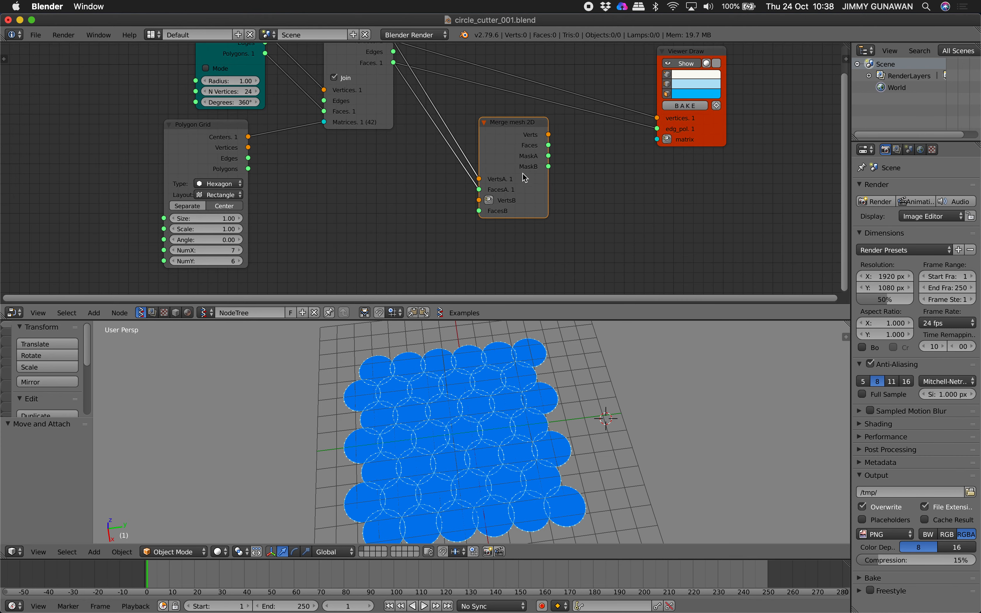
scroll(518, 209, up, 1)
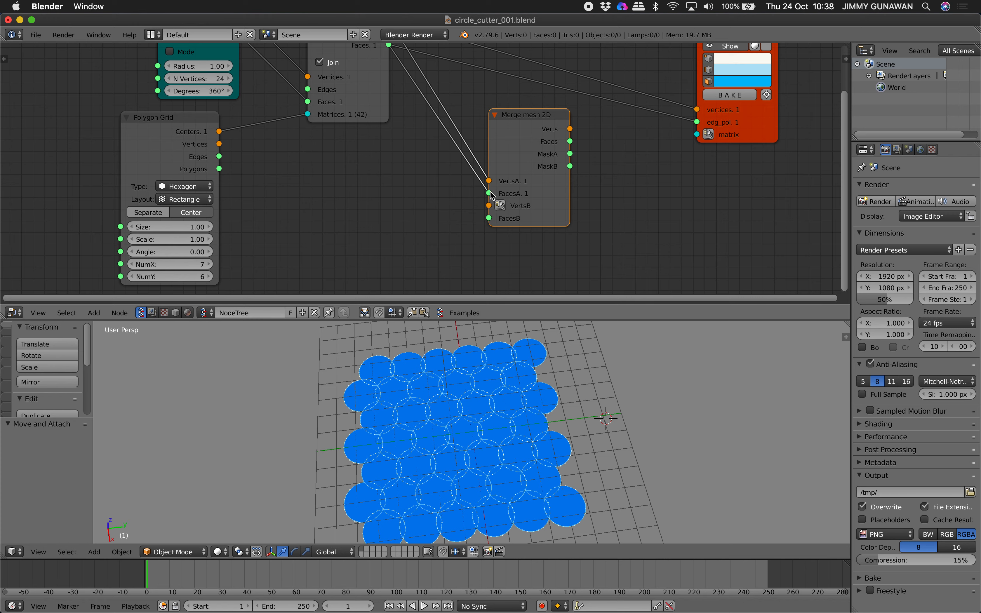
Add a Plane MK2 node between Polygon Grid and Merge Mesh 2D, and save over circle_cutter_001.blend.
middle_drag(314, 206, 381, 167)
key(alt+space)
text(pla)
key(Return)
click(377, 149)
key(ctrl+s)
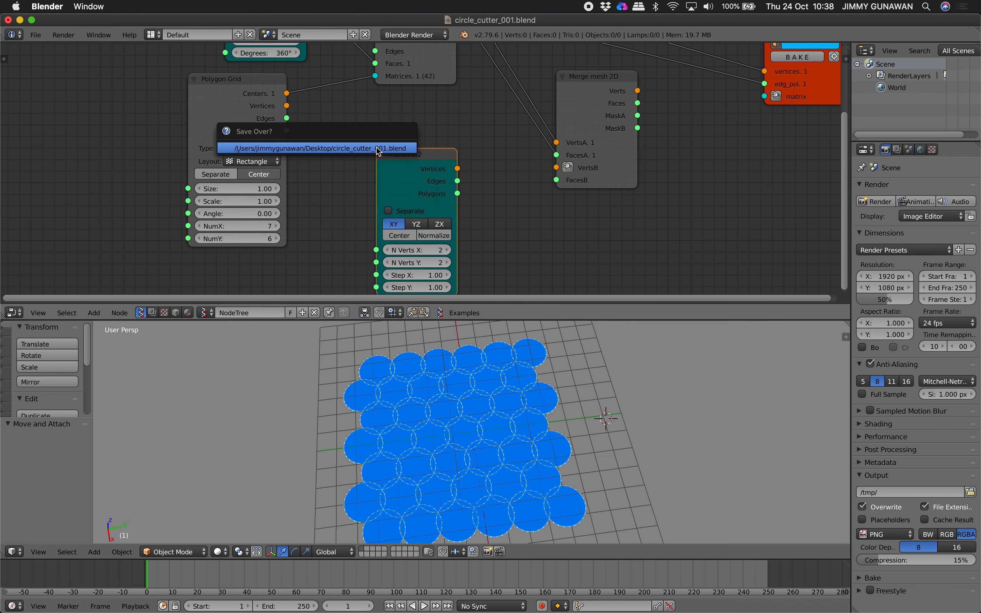
click(377, 149)
Toggle the Polygon Grid node's Center option off and on to compare the placement of the circles.
middle_drag(404, 127, 388, 123)
scroll(380, 129, down, 1)
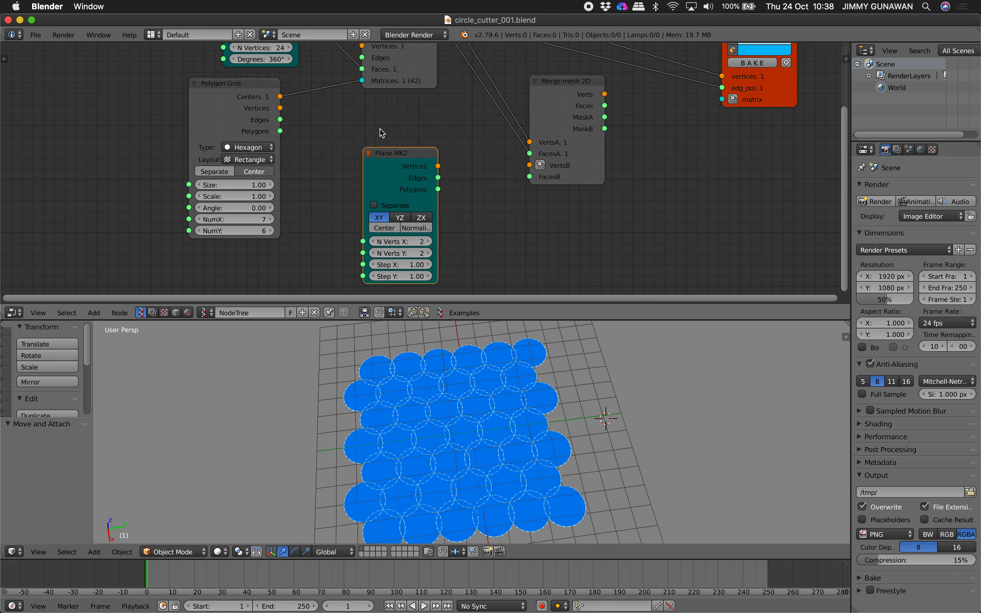
click(257, 174)
click(255, 174)
click(255, 175)
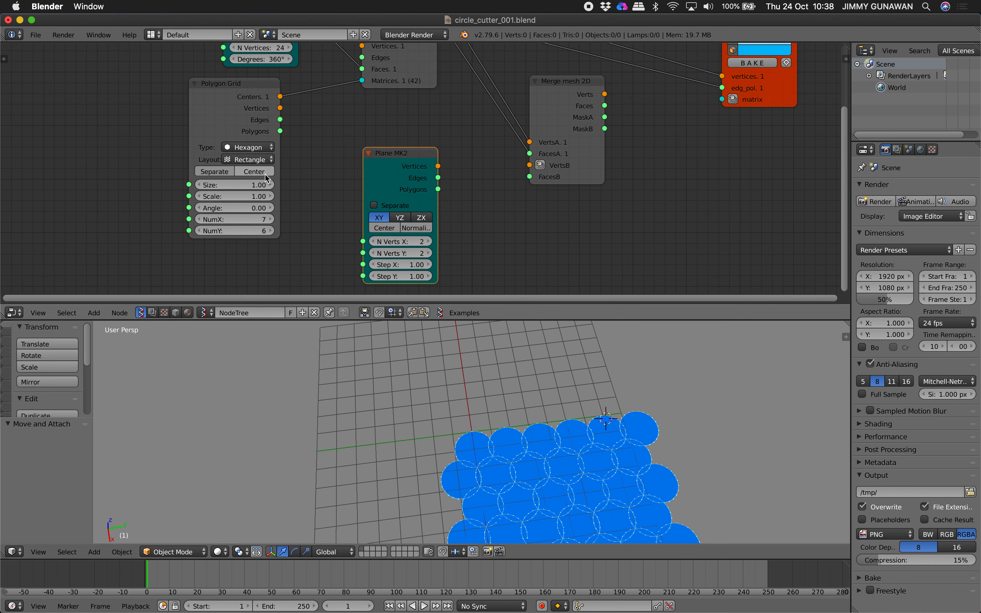
click(255, 174)
Feed the Plane's Vertices and Polygons into Merge Mesh 2D's VertsB and FacesB, and its Verts and Faces outputs into Viewer Draw.
drag(398, 152, 529, 165)
drag(446, 174, 529, 177)
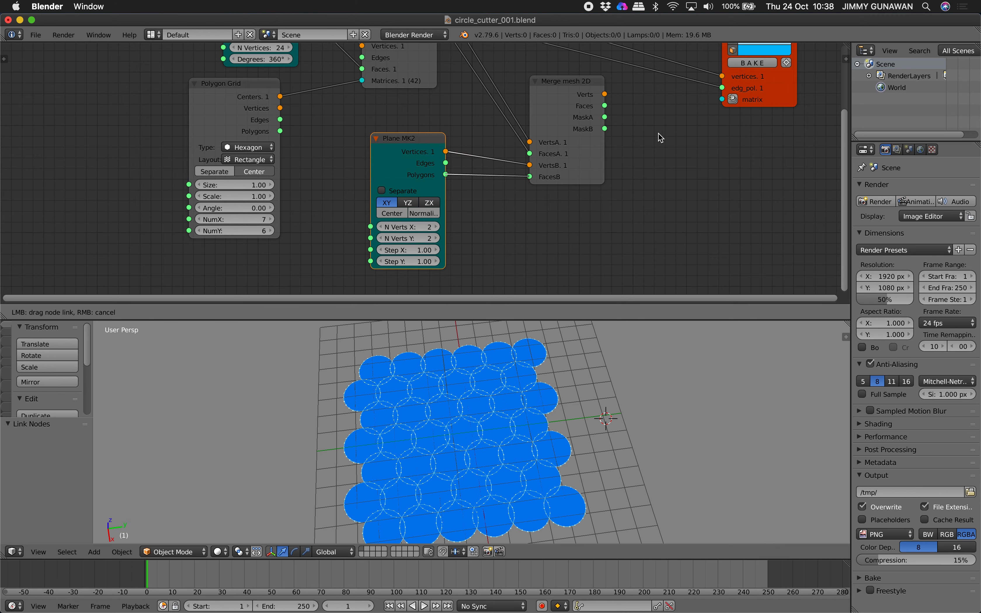
middle_drag(613, 140, 547, 176)
drag(538, 130, 657, 114)
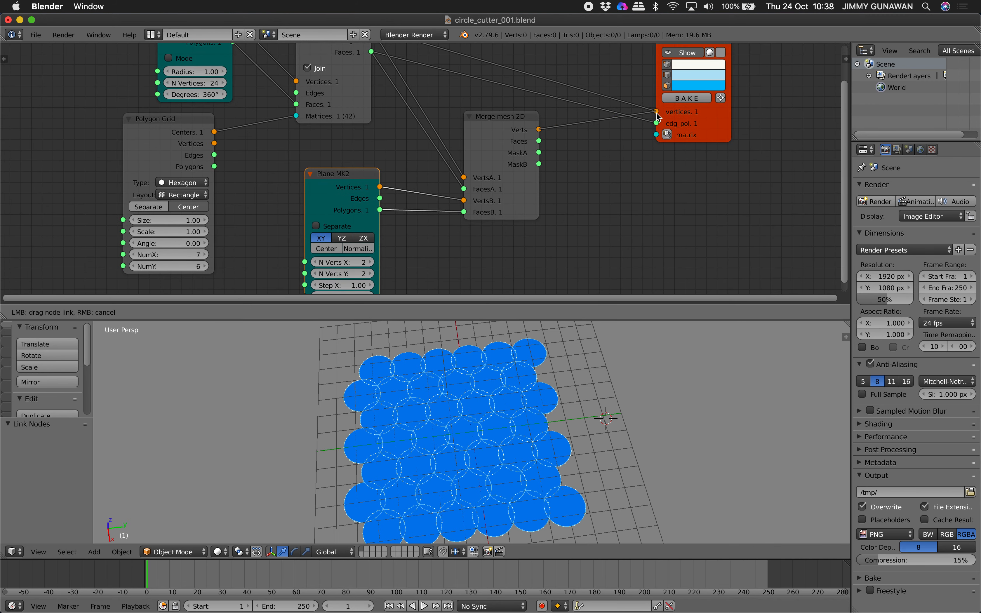
drag(537, 153, 657, 123)
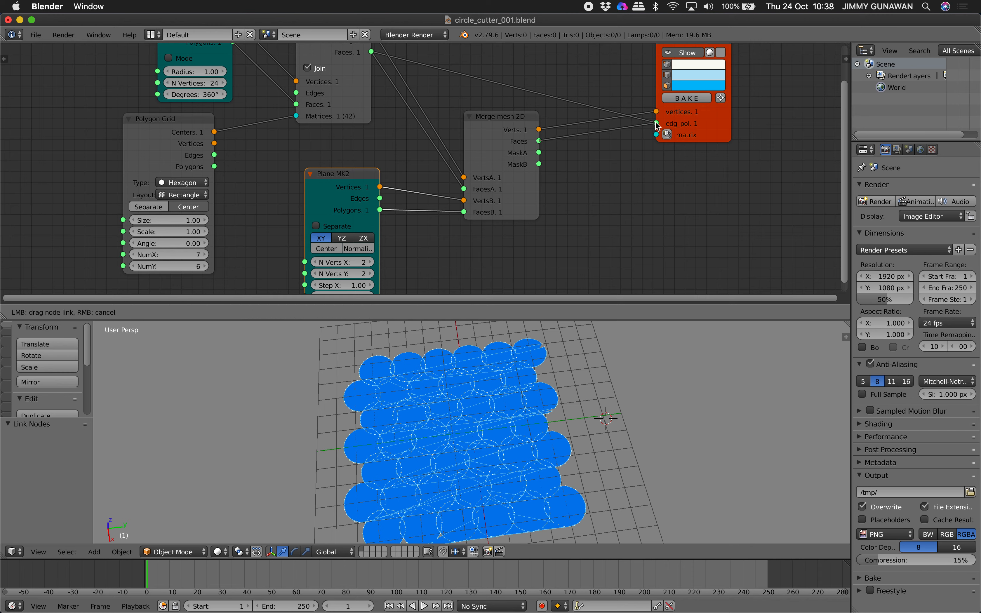
drag(521, 119, 547, 87)
middle_drag(557, 436, 554, 449)
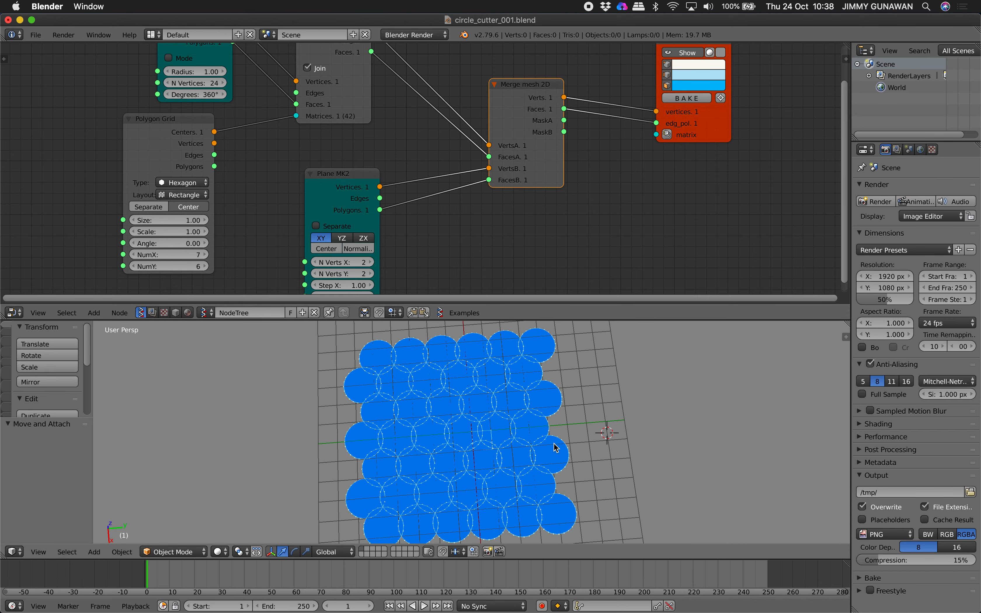
middle_drag(473, 387, 481, 431)
Set both Step X and Step Y of the Plane node to 8.
middle_drag(357, 285, 355, 239)
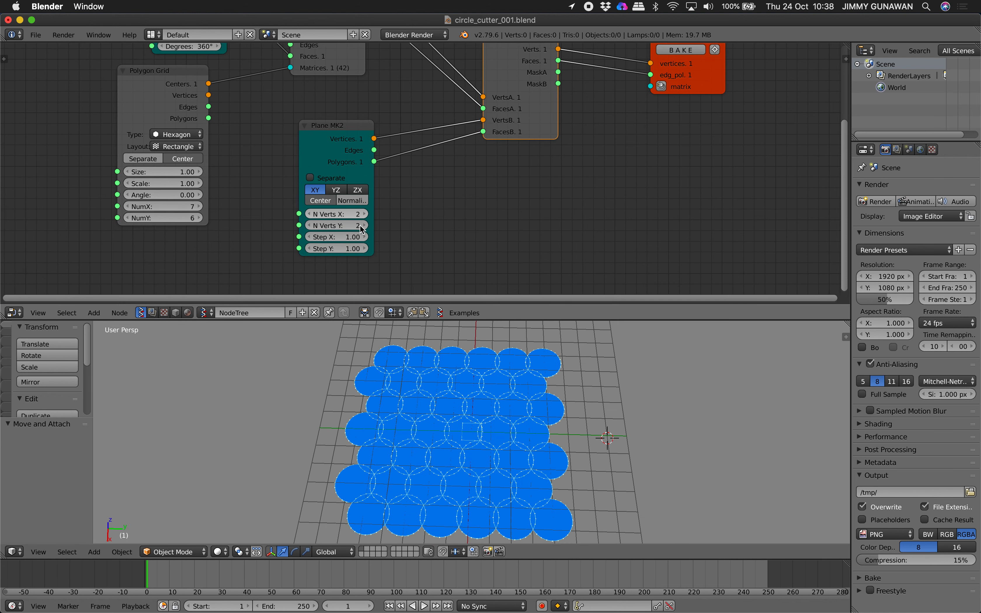
drag(355, 239, 352, 236)
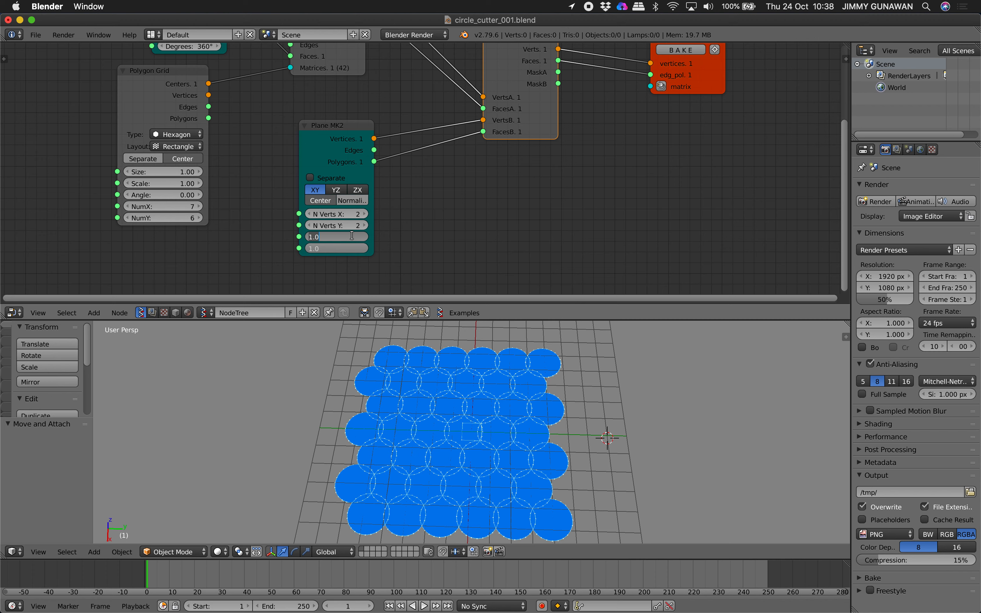
key(Return)
scroll(555, 408, down, 1)
middle_drag(555, 408, 559, 408)
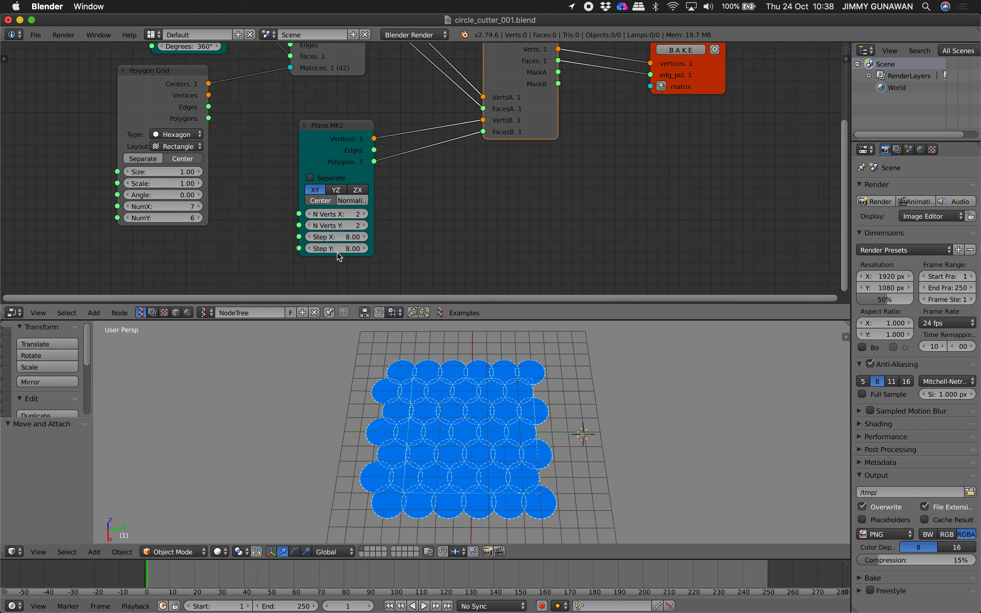
Enlarge the plane by setting both its Step X and Step Y to 14.
drag(338, 248, 338, 244)
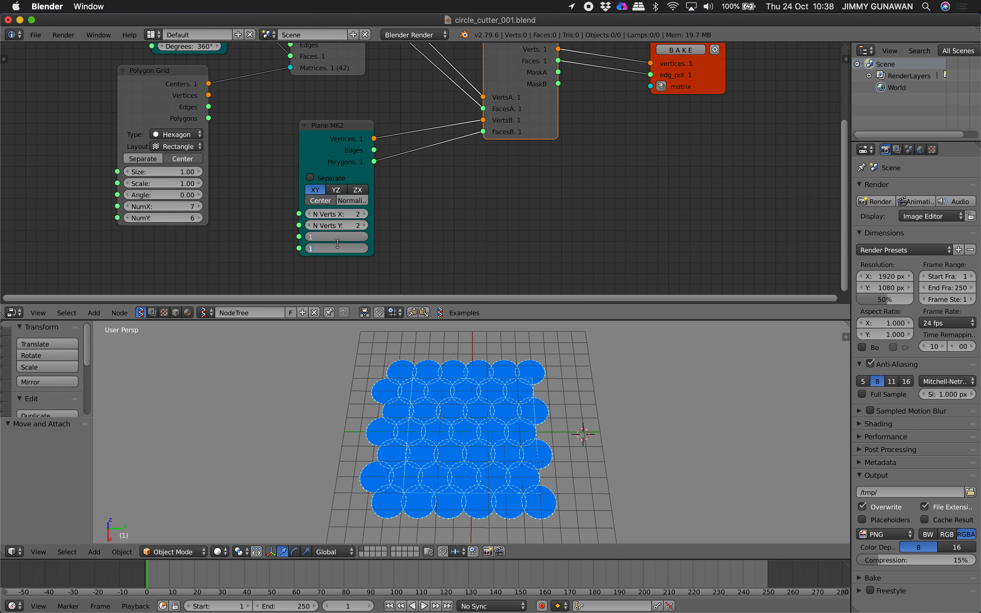
text(14)
key(Return)
scroll(524, 437, down, 1)
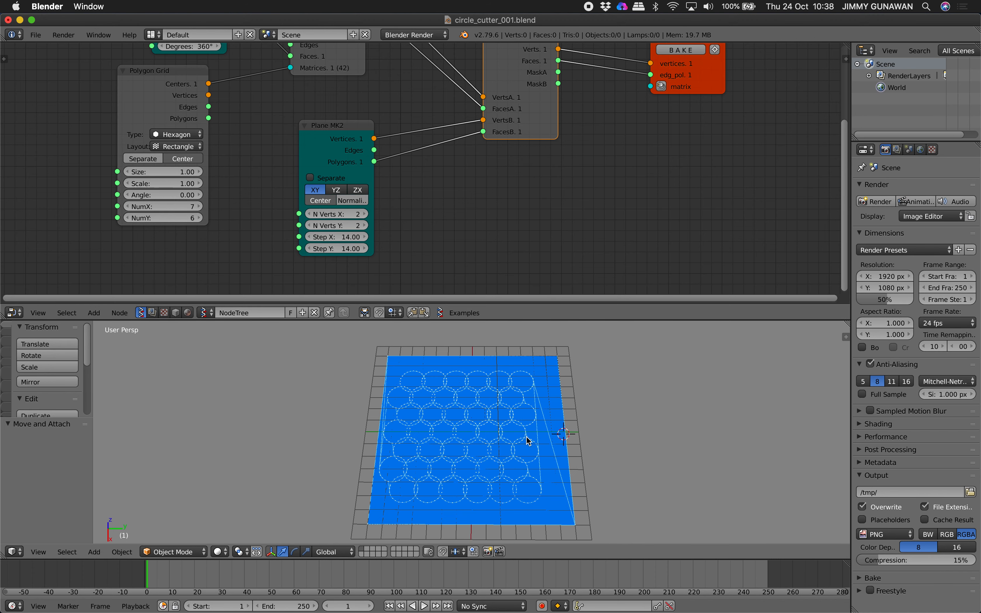
Set both Step X and Step Y of the Plane node to 16.
drag(348, 245, 342, 236)
text(1)
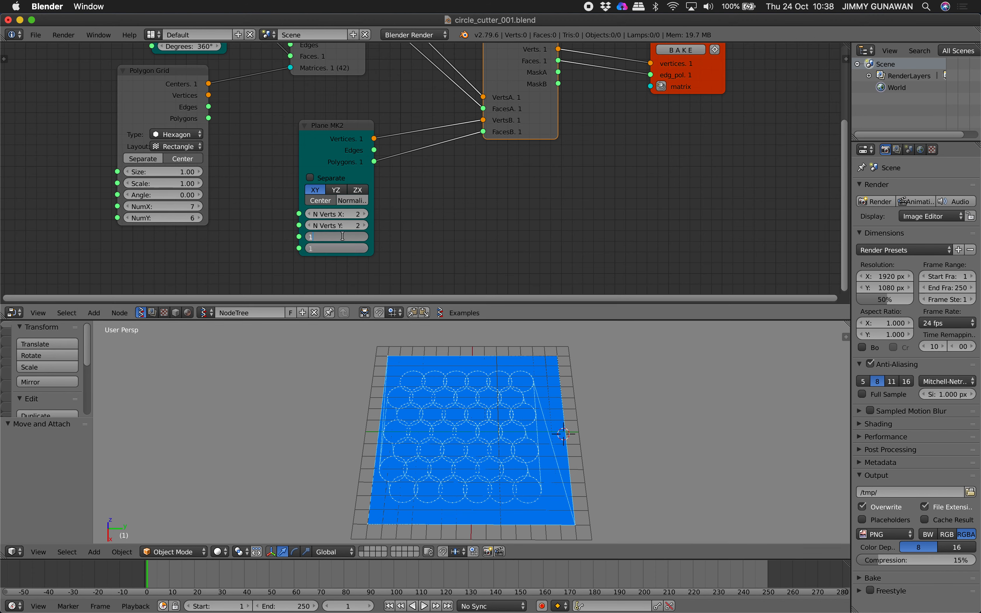
text(6])
key(Return)
drag(346, 237, 346, 249)
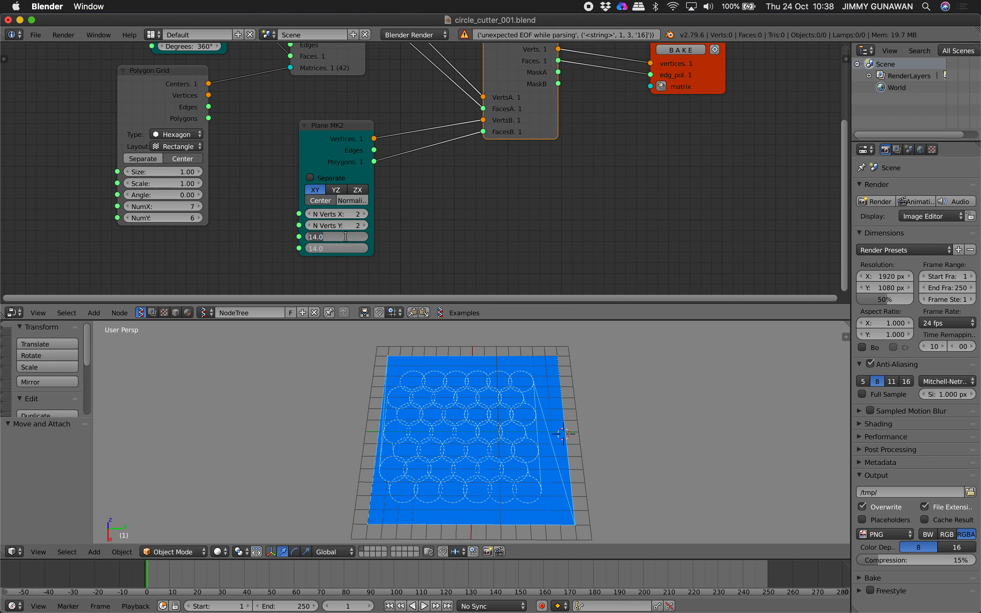
text(16)
key(Return)
mouse_move(424, 372)
middle_down()
mouse_move(459, 390)
mouse_move(471, 412)
mouse_move(396, 400)
mouse_move(411, 377)
middle_up()
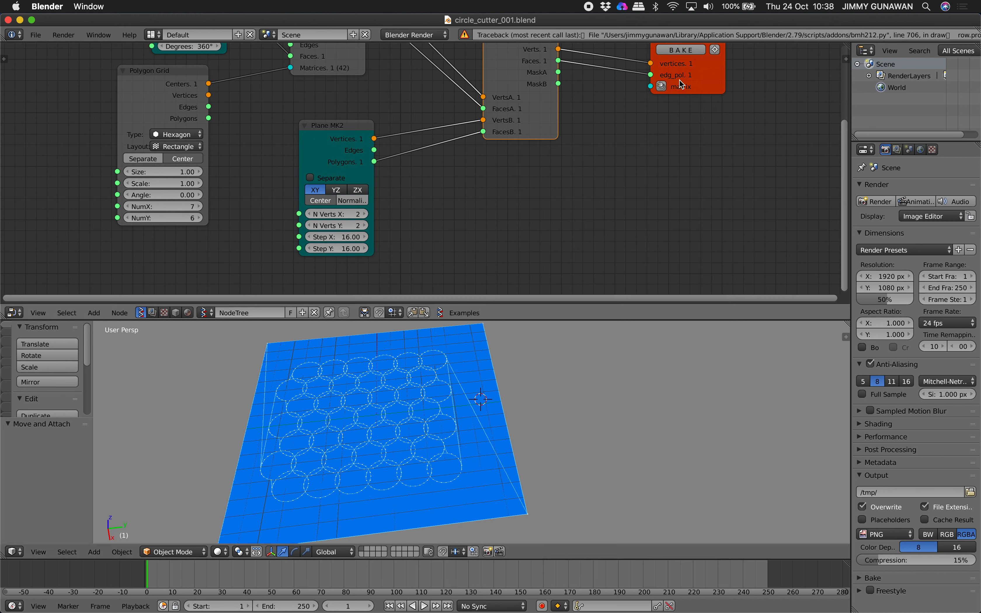
Bake the Viewer Draw result to a mesh and move it about 18.6 units along Y, beside the preview.
click(680, 50)
key(g)
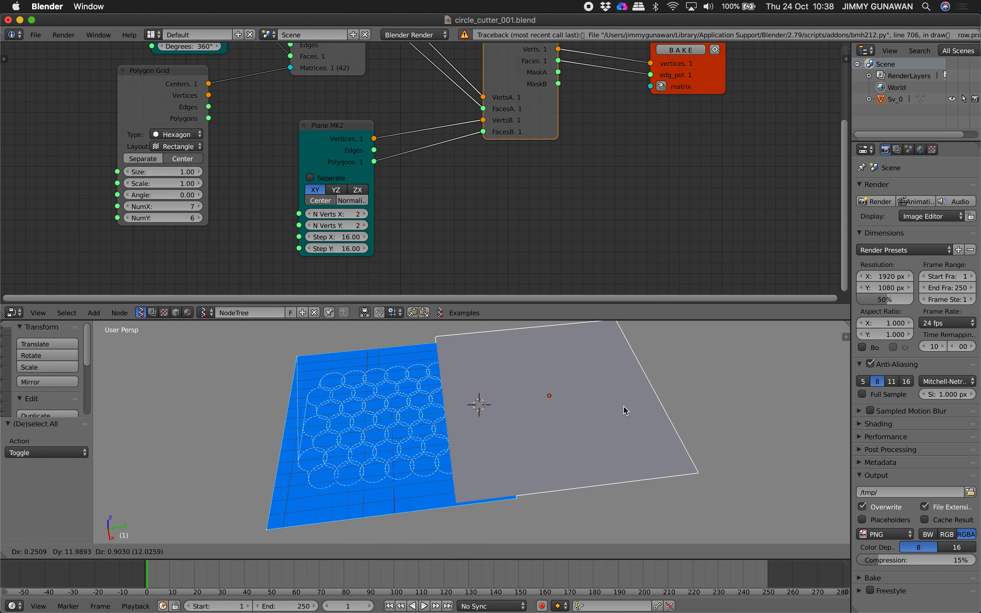
click(679, 407)
shift+middle_drag(679, 406, 615, 421)
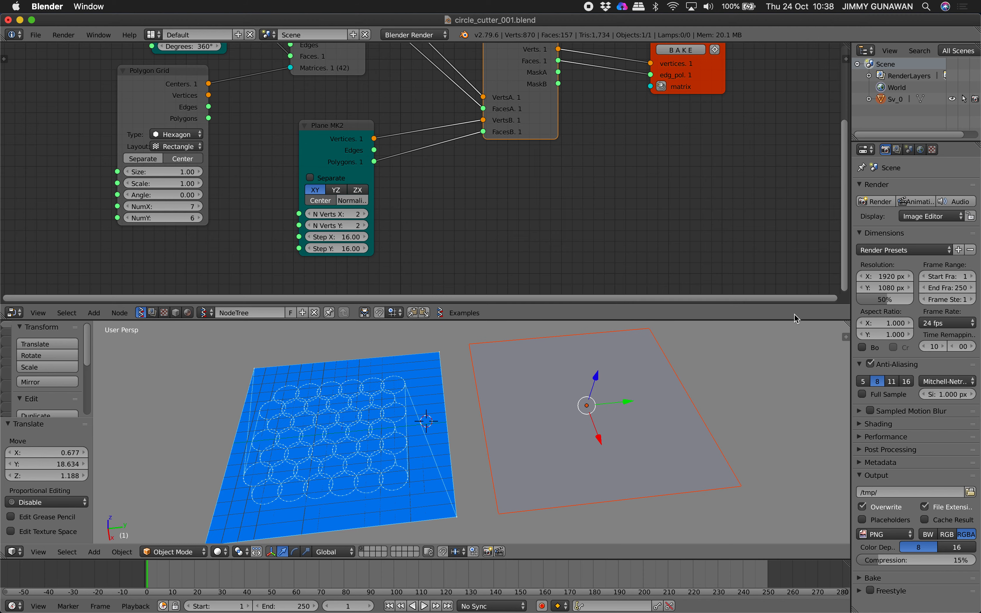
Turn on the Wire and Draw All Edges display options for the baked mesh.
right_click(631, 403)
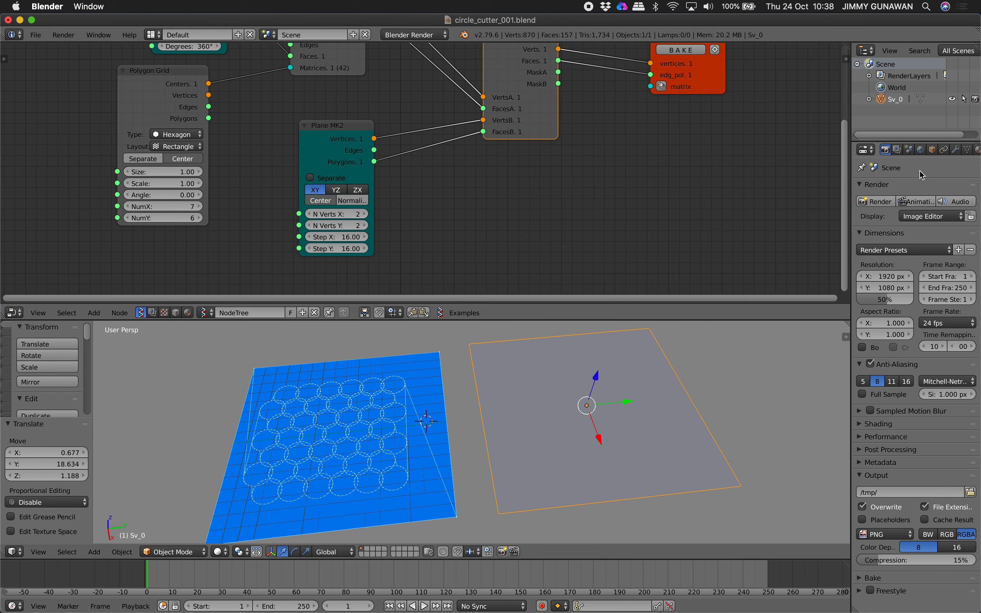
click(931, 150)
scroll(892, 446, down, 1)
click(872, 467)
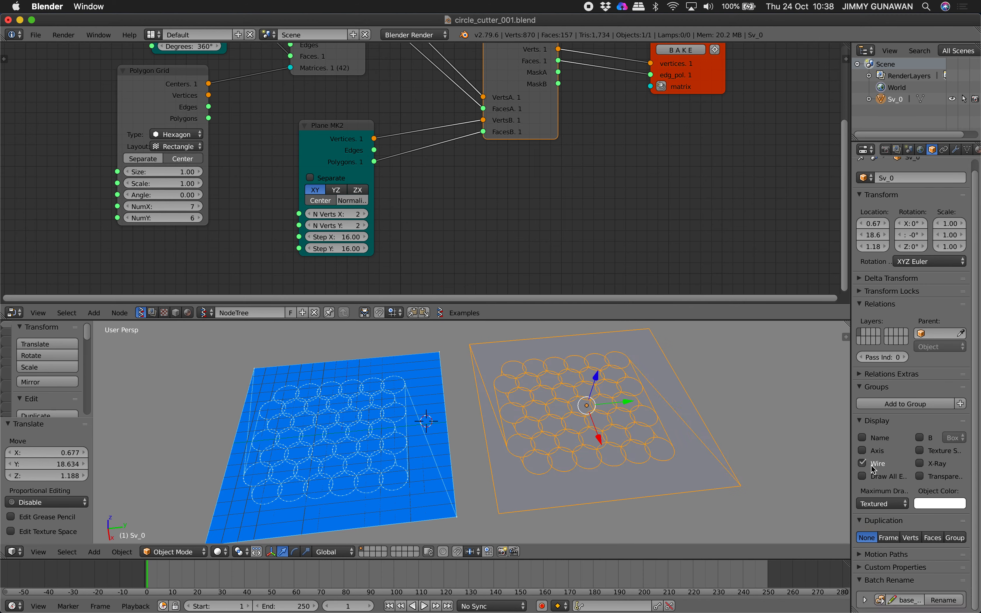
click(873, 477)
middle_drag(673, 450, 664, 447)
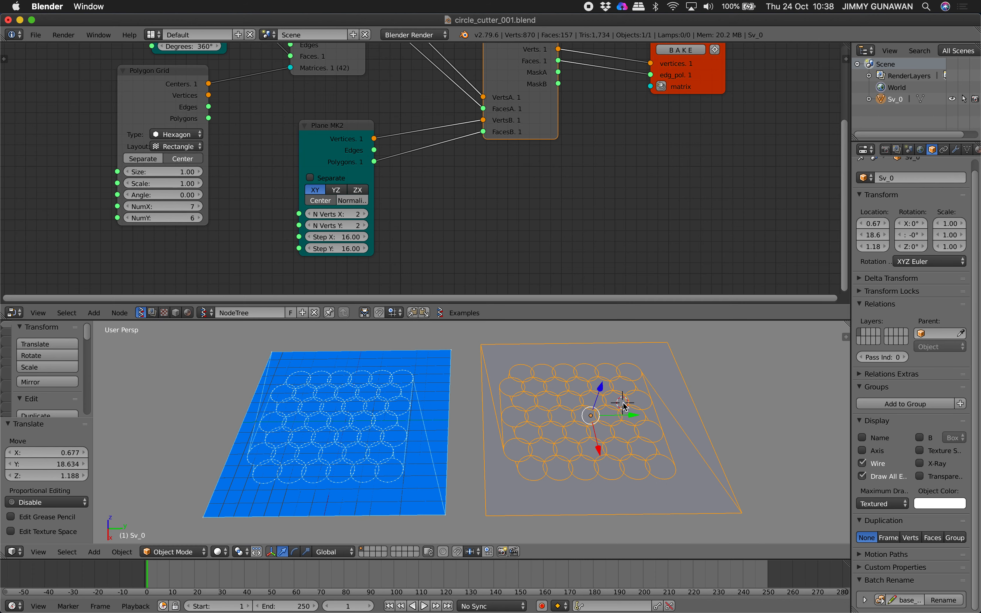
Try moving one outer plane face of the baked mesh in Edit Mode with face selection, and undo the move.
key(Tab)
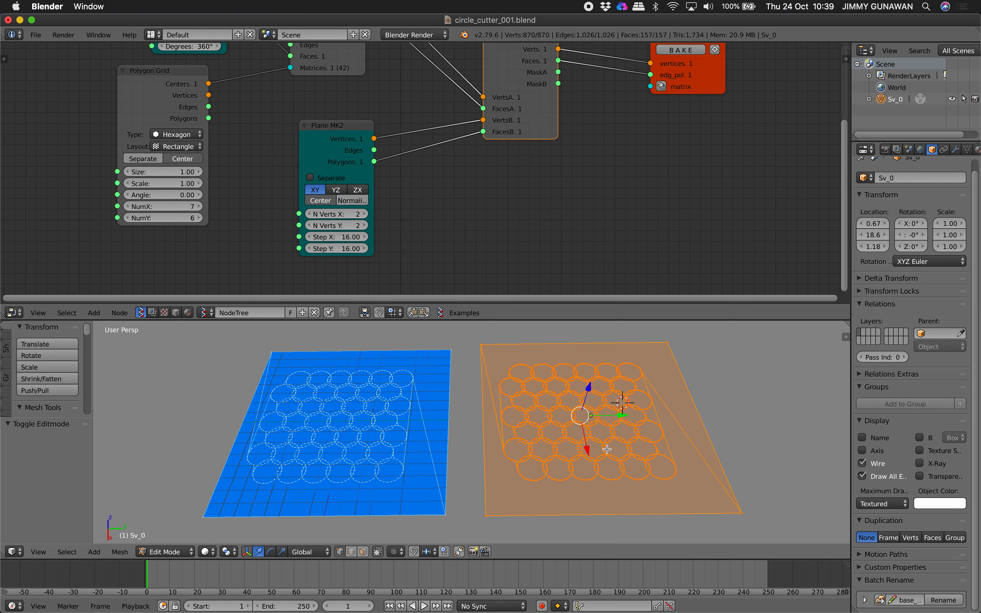
scroll(606, 449, up, 2)
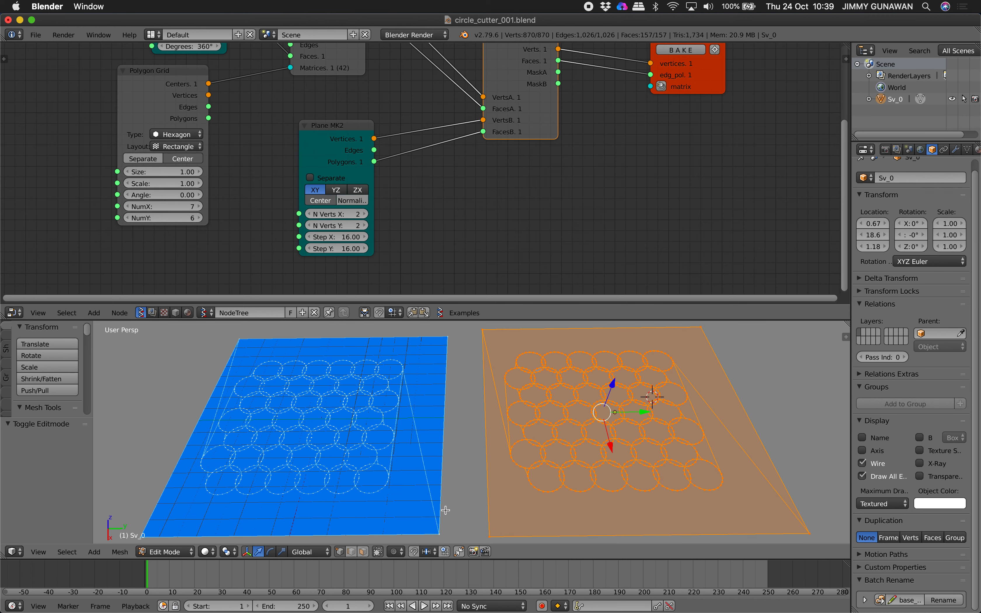
click(365, 552)
click(560, 517)
scroll(560, 517, down, 1)
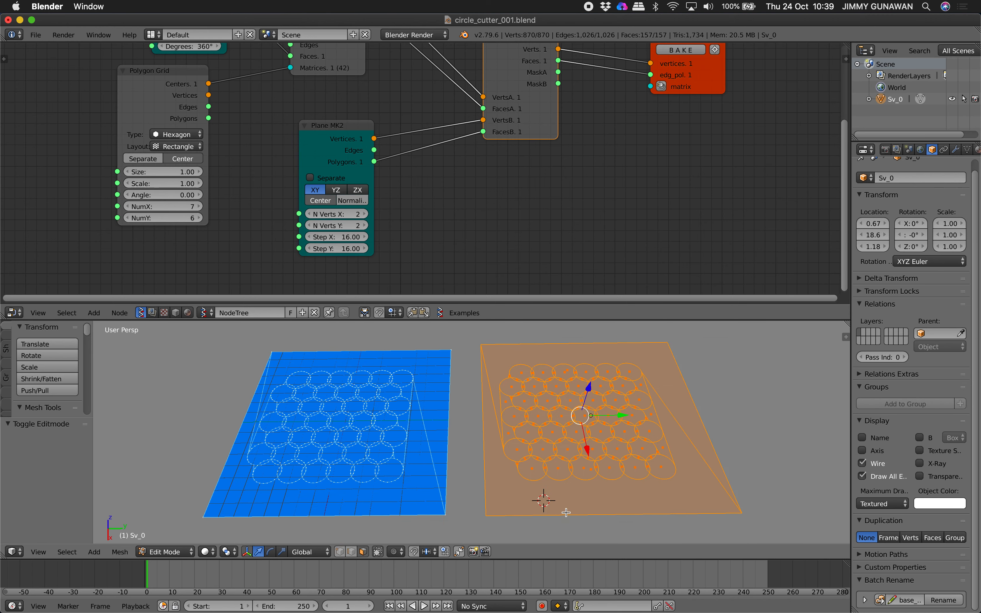
shift+middle_drag(565, 511, 527, 508)
right_click(527, 508)
key(g)
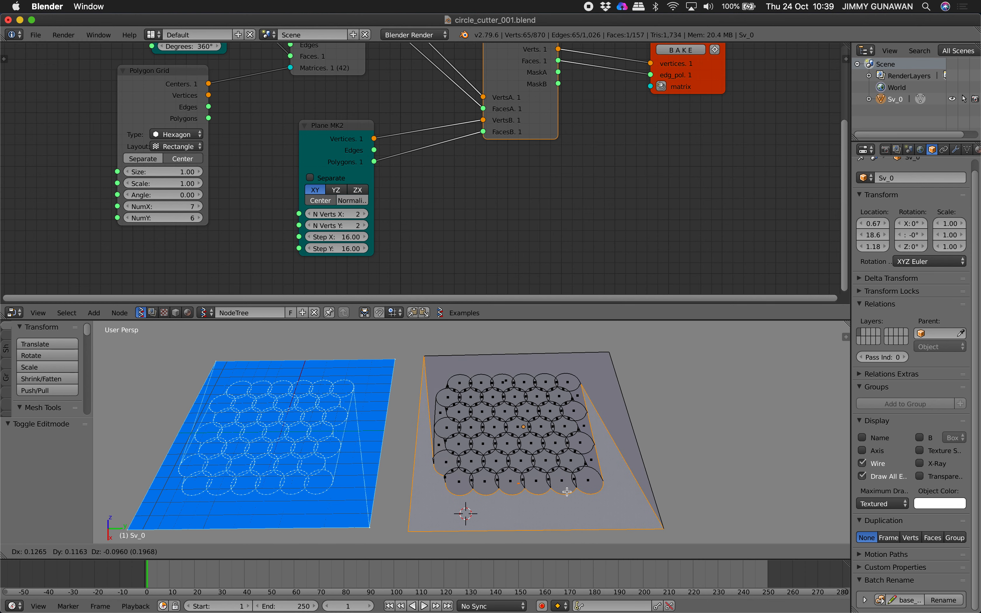
click(558, 485)
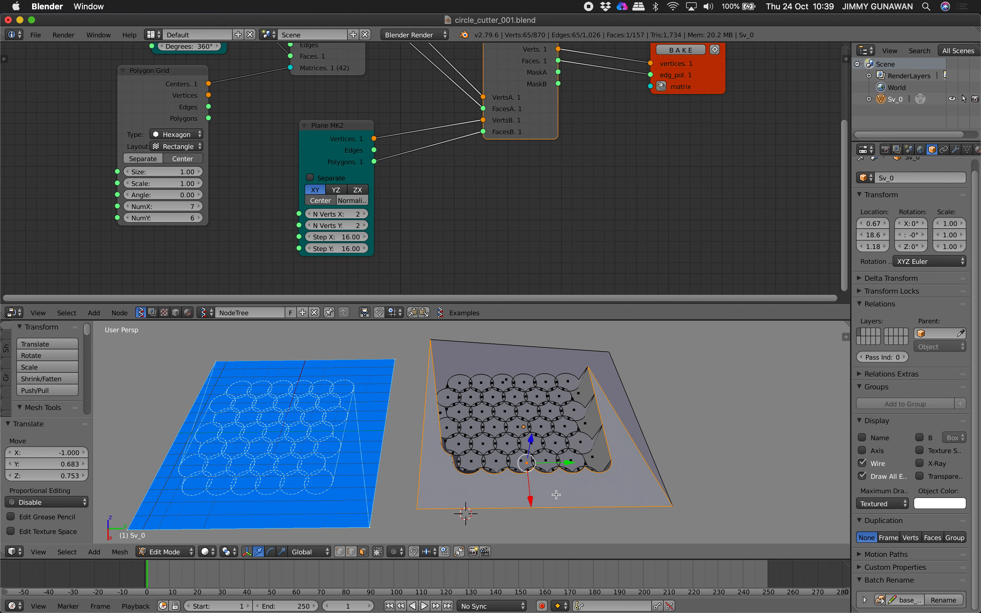
key(ctrl+z)
Delete the plane faces surrounding the circle pattern of the baked mesh.
key(x)
click(563, 489)
click(604, 400)
key(x)
key(Escape)
right_click(611, 393)
key(x)
click(611, 393)
middle_drag(513, 395, 508, 436)
key(x)
click(584, 429)
scroll(608, 390, up, 4)
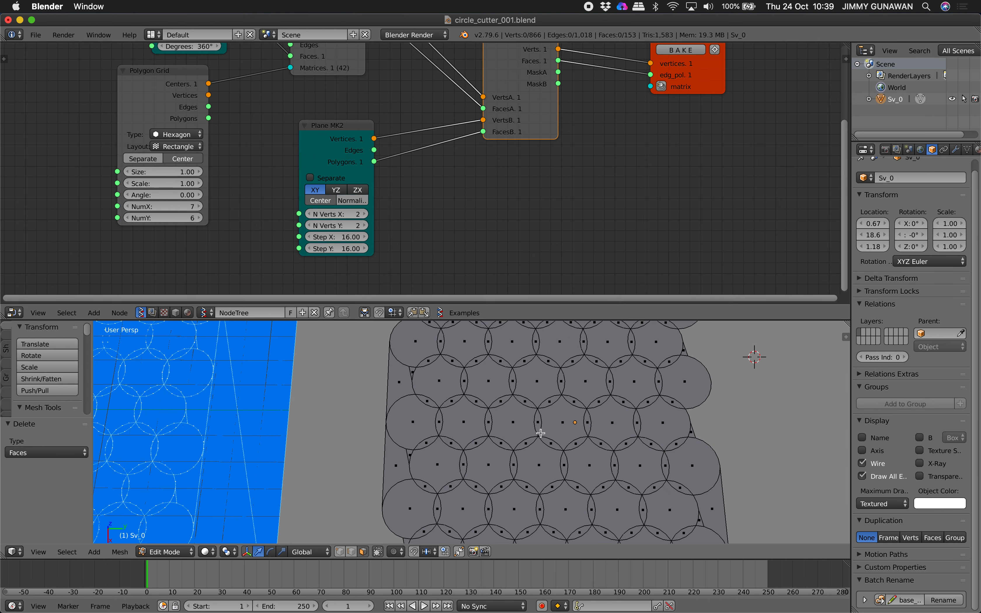
Select fifteen star-shaped center faces across the middle and upper rows of circles and delete them.
scroll(541, 433, up, 2)
right_click(575, 432)
shift+right_click(511, 431)
shift+right_click(440, 429)
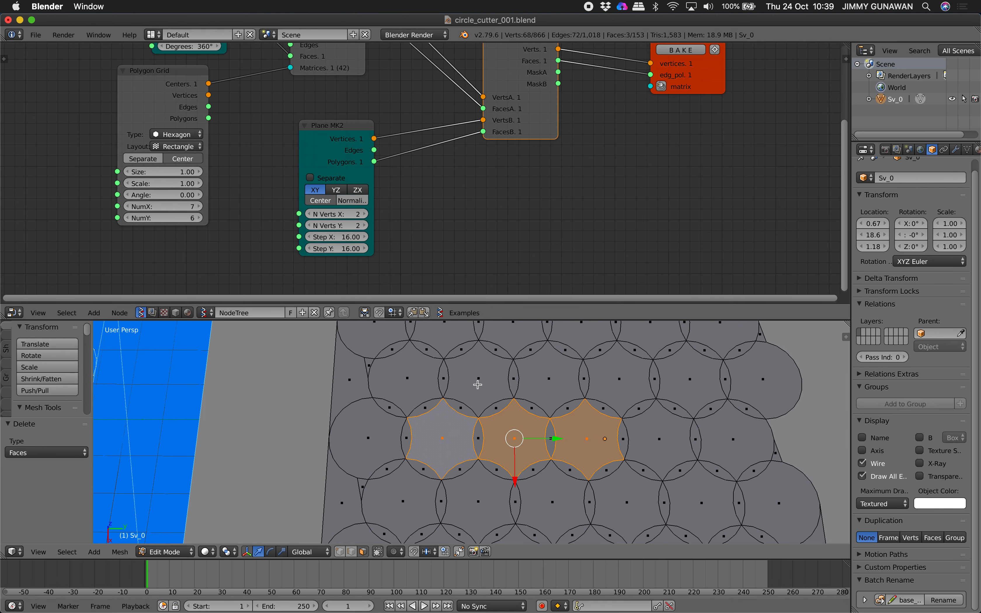
shift+right_click(478, 383)
scroll(478, 381, down, 3)
shift+right_click(508, 406)
shift+right_click(553, 403)
shift+right_click(537, 364)
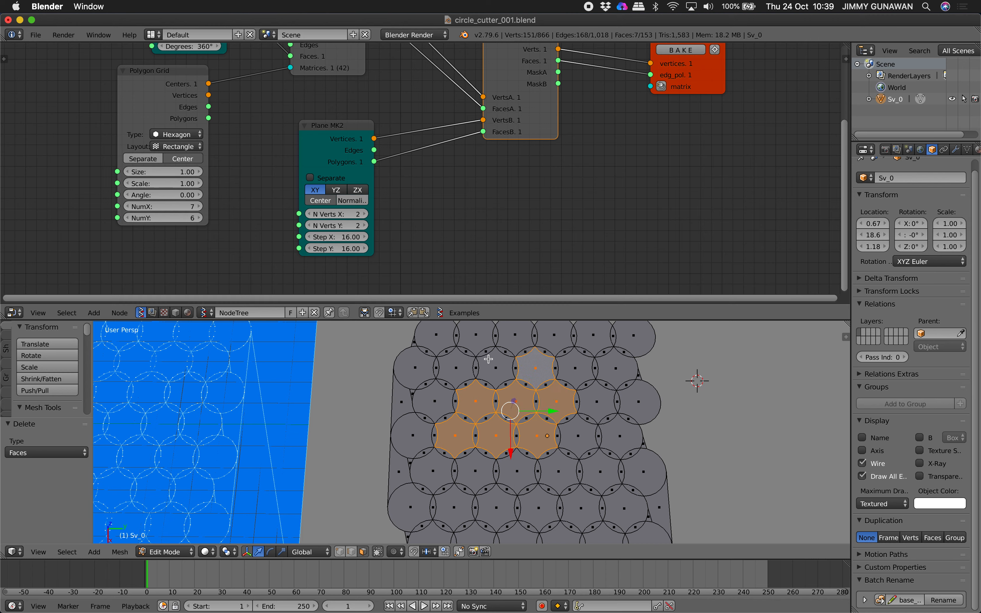
shift+right_click(489, 359)
shift+right_click(452, 362)
shift+right_click(473, 335)
shift+right_click(524, 335)
shift+right_click(552, 336)
shift+right_click(579, 360)
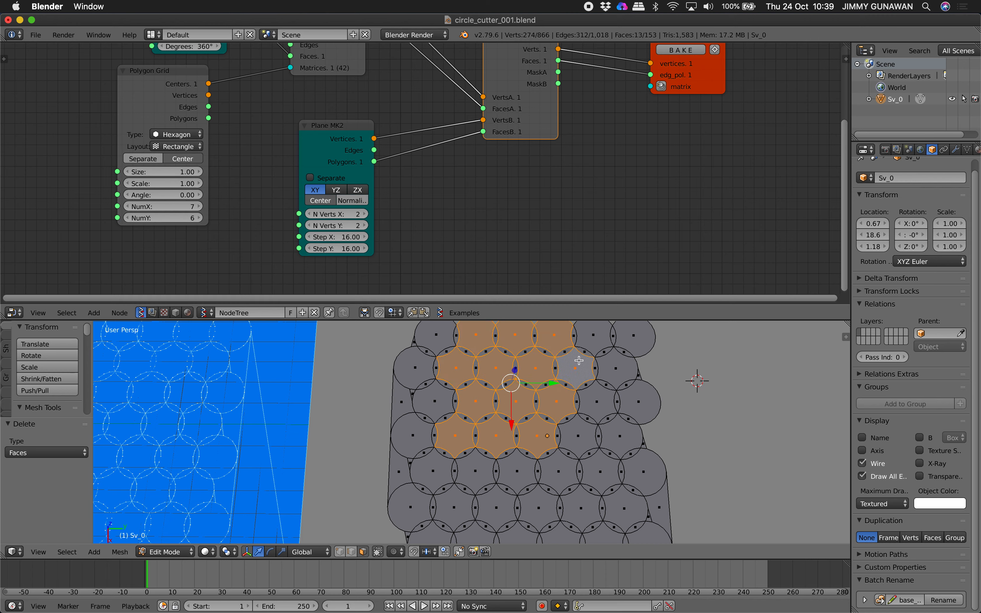
shift+right_click(584, 407)
shift+right_click(587, 441)
scroll(571, 456, down, 1)
key(x)
key(f)
Return to Object Mode and delete the baked mesh object.
shift+middle_drag(571, 460, 612, 460)
mouse_move(533, 443)
middle_down()
mouse_move(526, 437)
mouse_move(539, 431)
middle_up()
key(Tab)
scroll(507, 436, down, 2)
key(x)
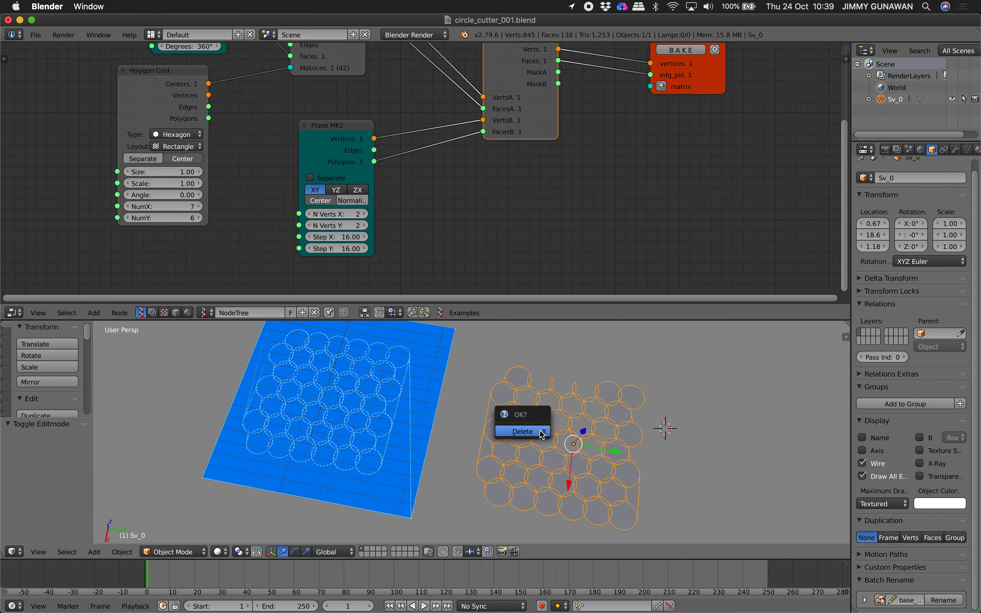
click(541, 433)
Add a List Mask (out) node between Merge mesh 2D and Viewer Draw, spacing the nodes apart to make room.
mouse_move(564, 172)
middle_down()
mouse_move(474, 259)
mouse_move(451, 267)
middle_up()
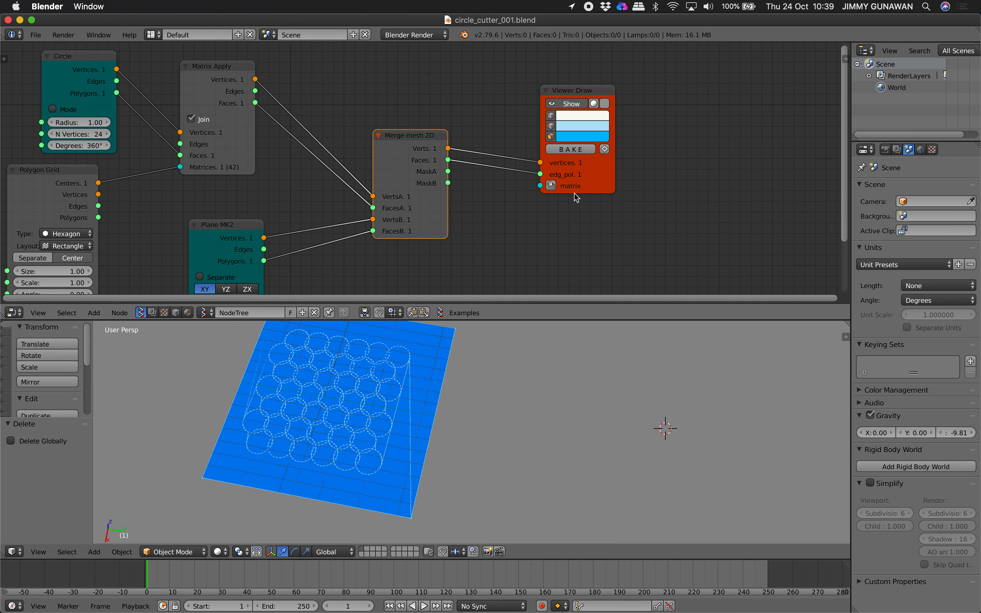
drag(574, 192, 636, 156)
scroll(575, 156, up, 1)
drag(426, 137, 410, 106)
key(alt+space)
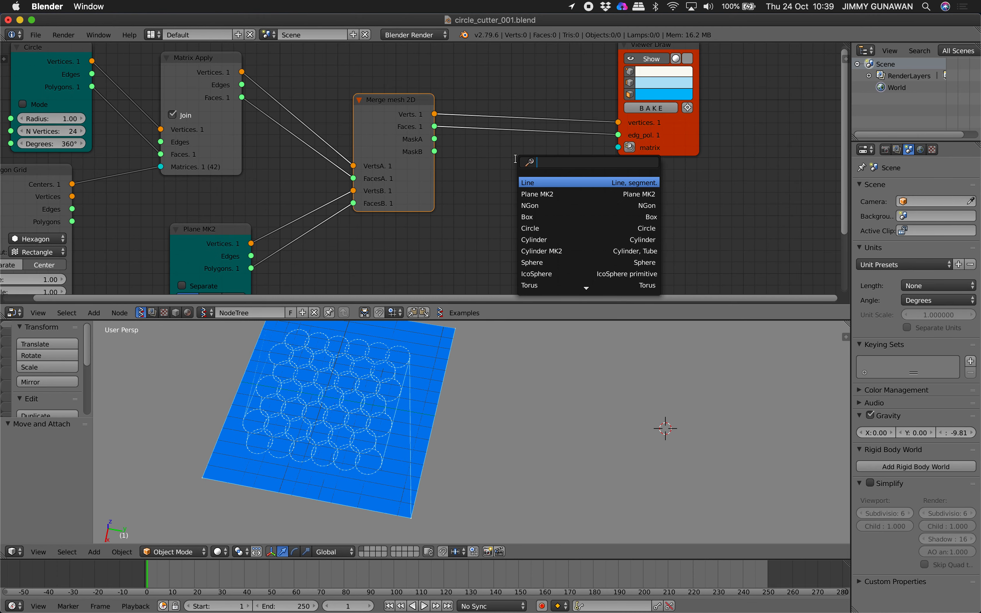
text(list ma)
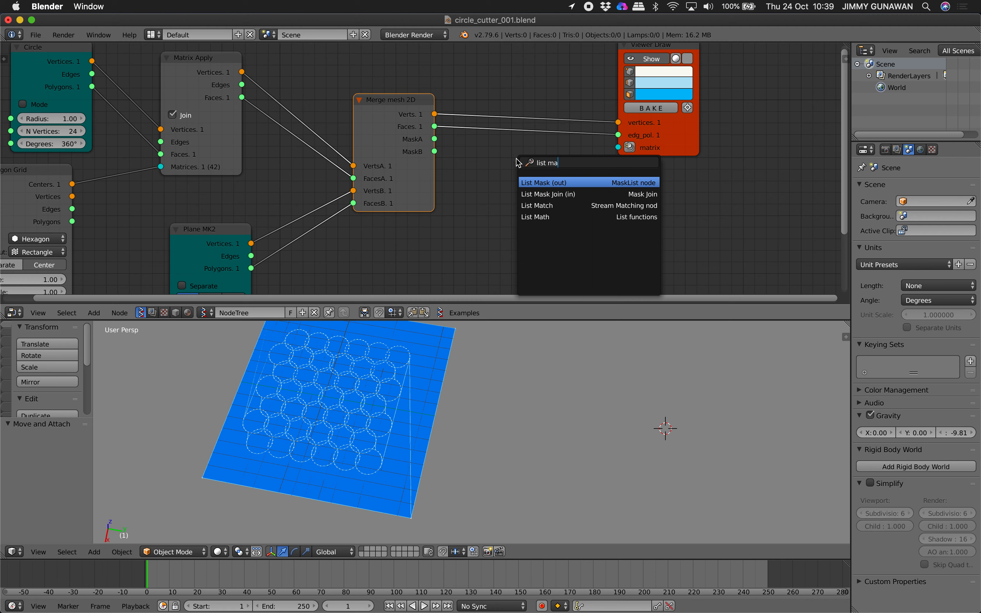
key(Return)
click(508, 156)
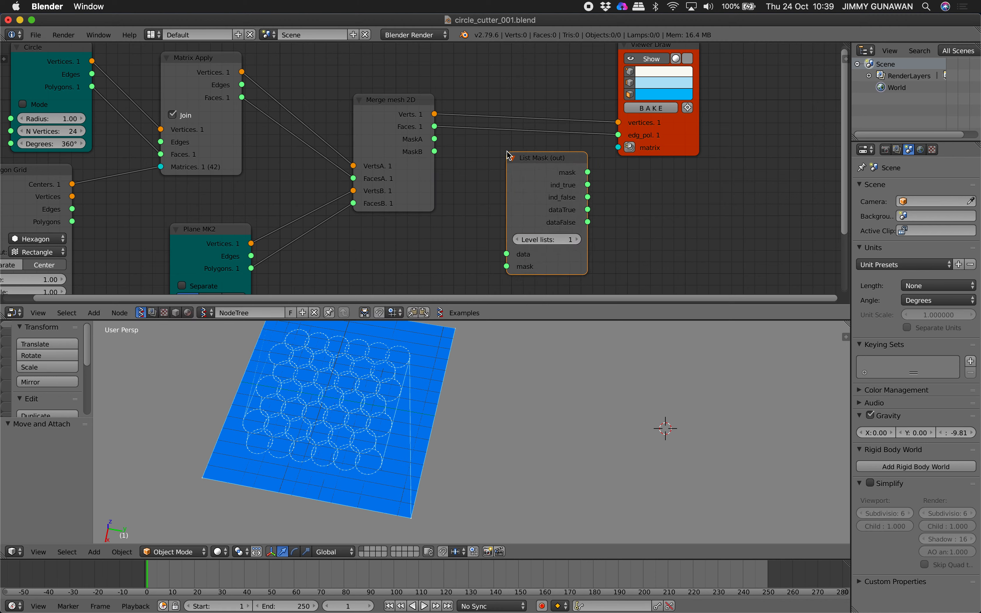
drag(676, 137, 710, 129)
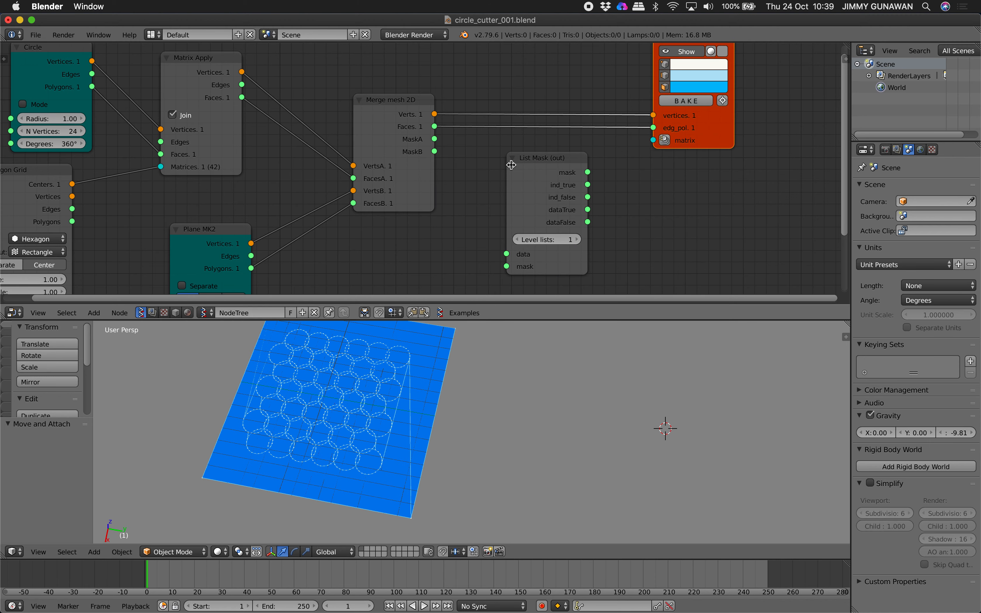
drag(517, 162, 528, 157)
Filter Merge mesh 2D's Faces by MaskA in List Mask with Level lists 2, and feed dataTrue into Viewer Draw's edg_pol.
drag(436, 127, 519, 249)
drag(435, 140, 519, 262)
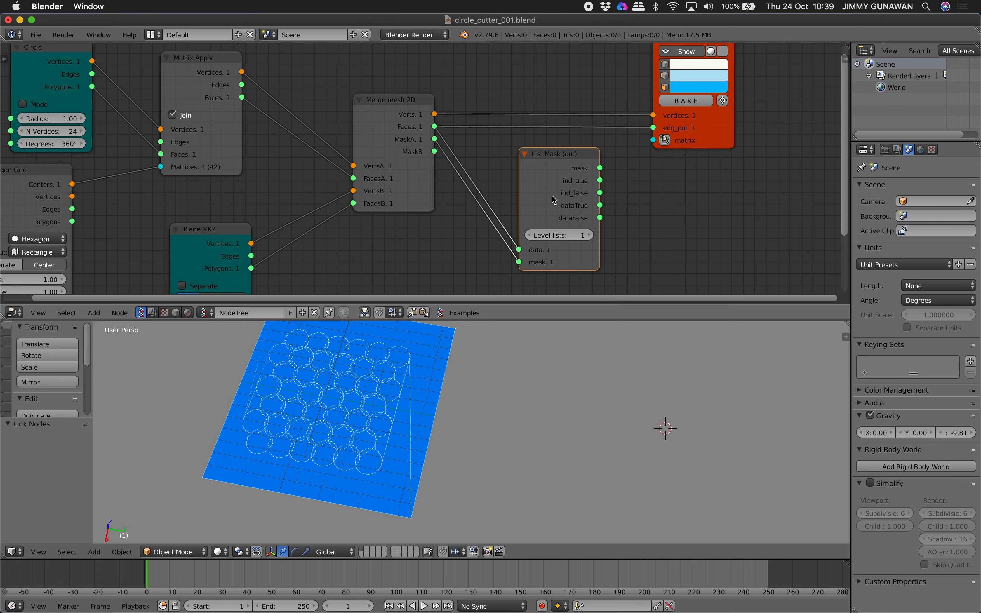
click(590, 235)
drag(601, 205, 616, 190)
drag(631, 151, 653, 140)
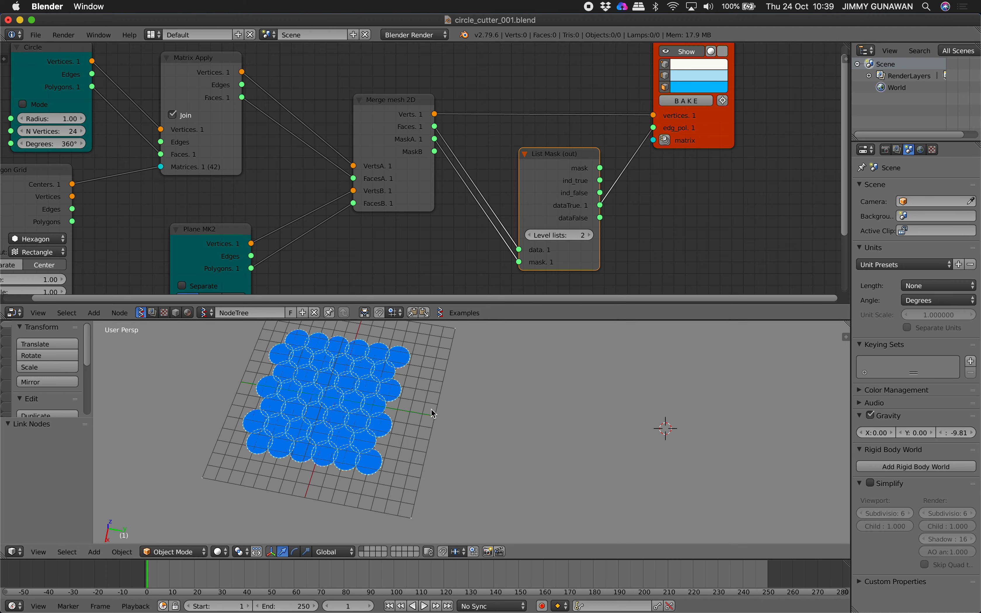
Save the node setup over the existing file circle_cutter_001.blend.
middle_drag(431, 409, 540, 426)
key(ctrl+s)
click(539, 426)
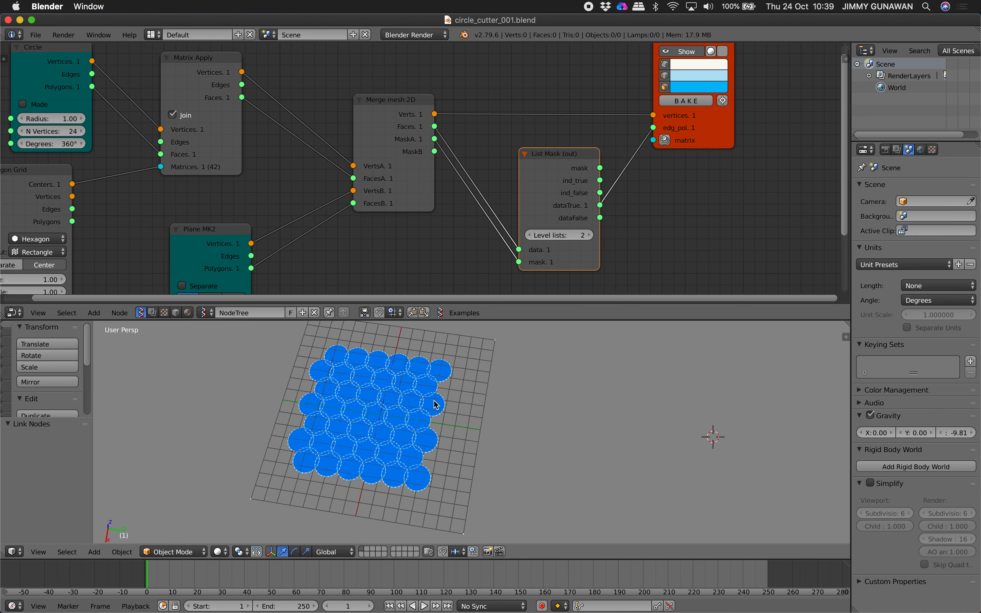
Inspect the plane's four corners for loose vertices, placing the 3D cursor at each one.
middle_drag(435, 405, 457, 389)
click(298, 350)
click(470, 353)
click(470, 536)
click(262, 534)
click(233, 426)
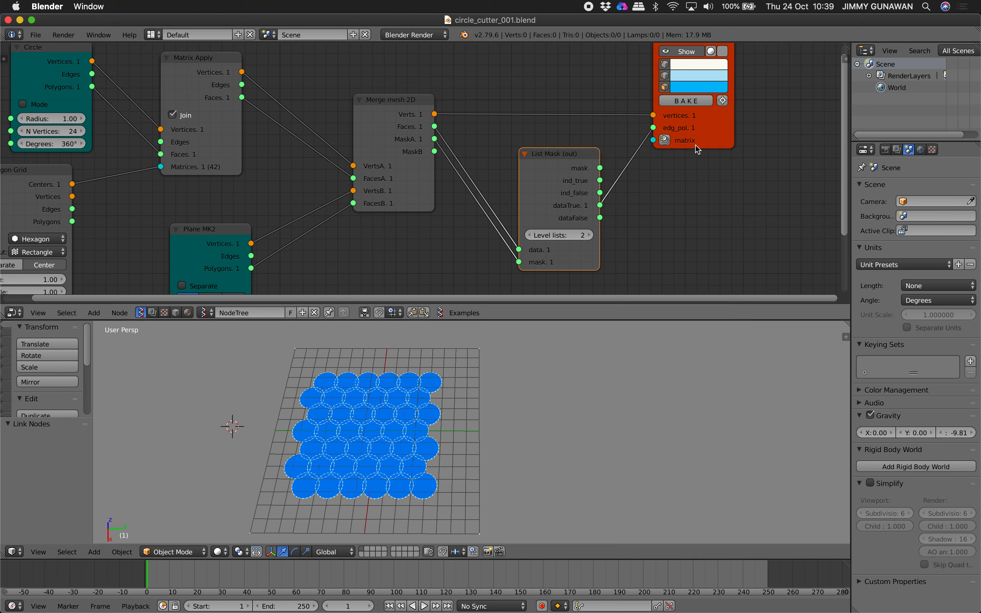
Insert a Delete Loose node before Viewer Draw and route List Mask's dataTrue through its PolyEdge into edg_pol.
drag(696, 145, 759, 142)
key(alt+space)
text(dele)
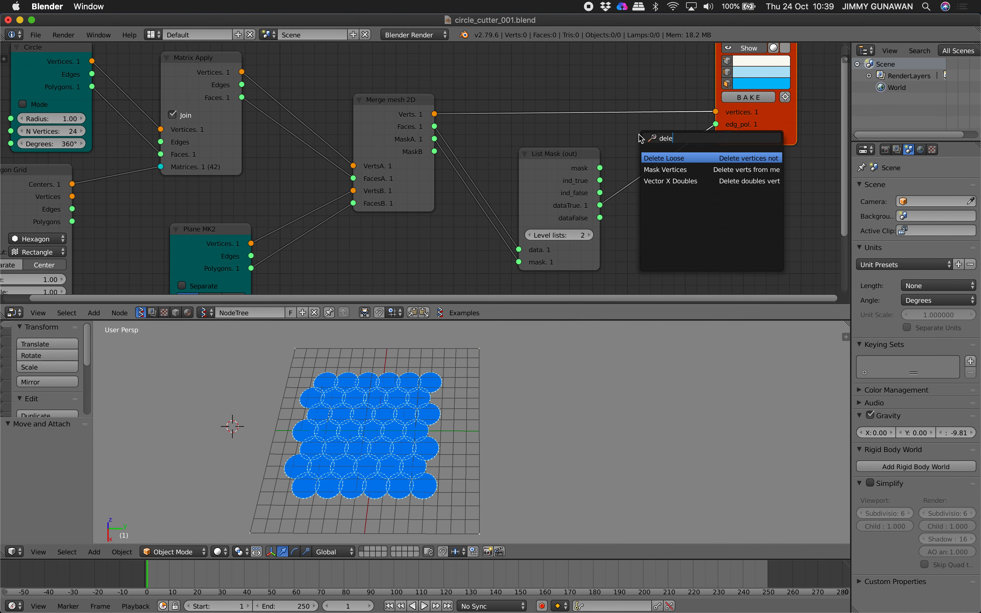
key(Return)
click(631, 129)
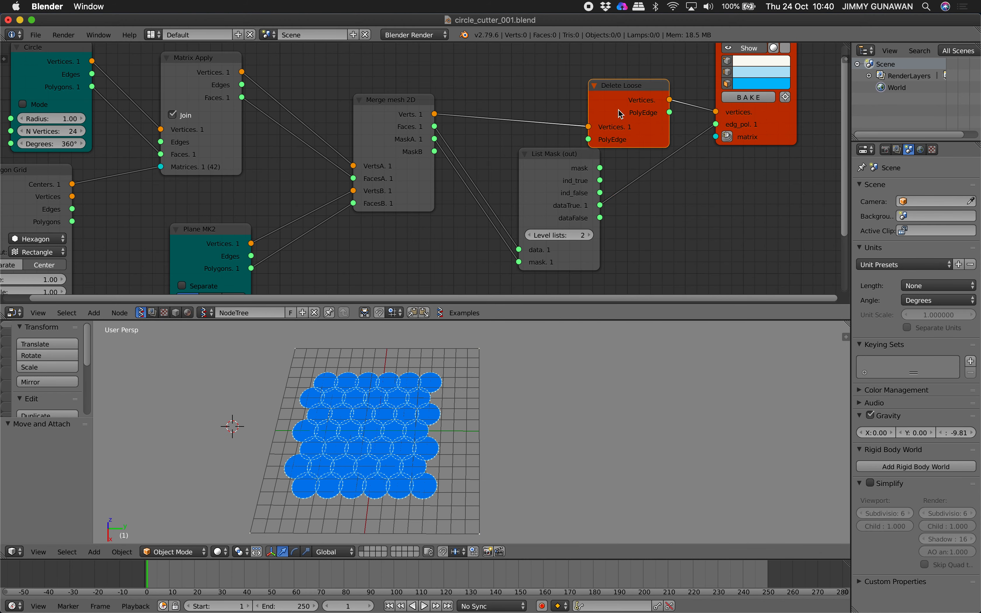
drag(620, 114, 652, 120)
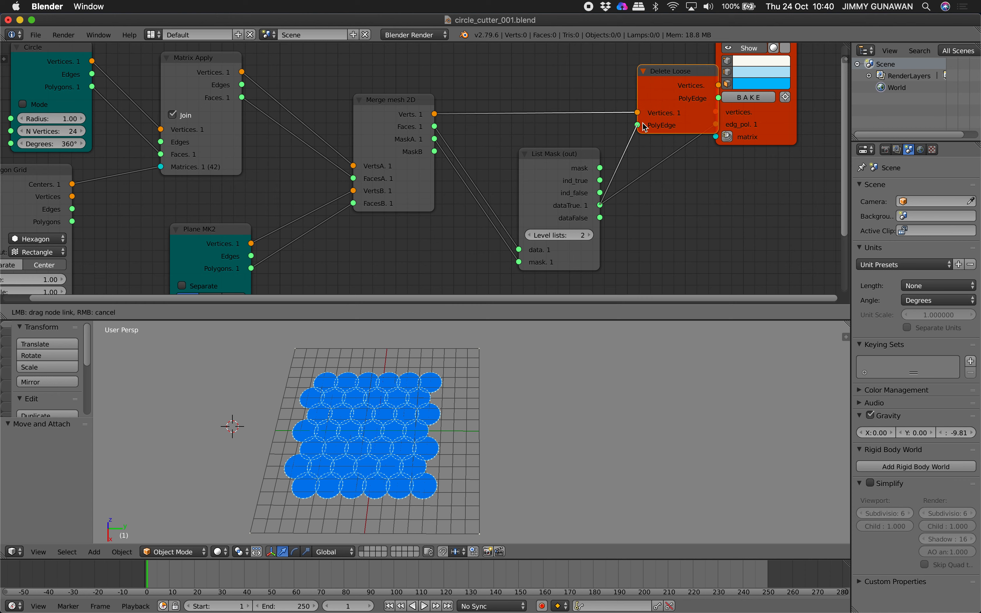
drag(685, 92, 716, 125)
middle_drag(503, 394, 482, 389)
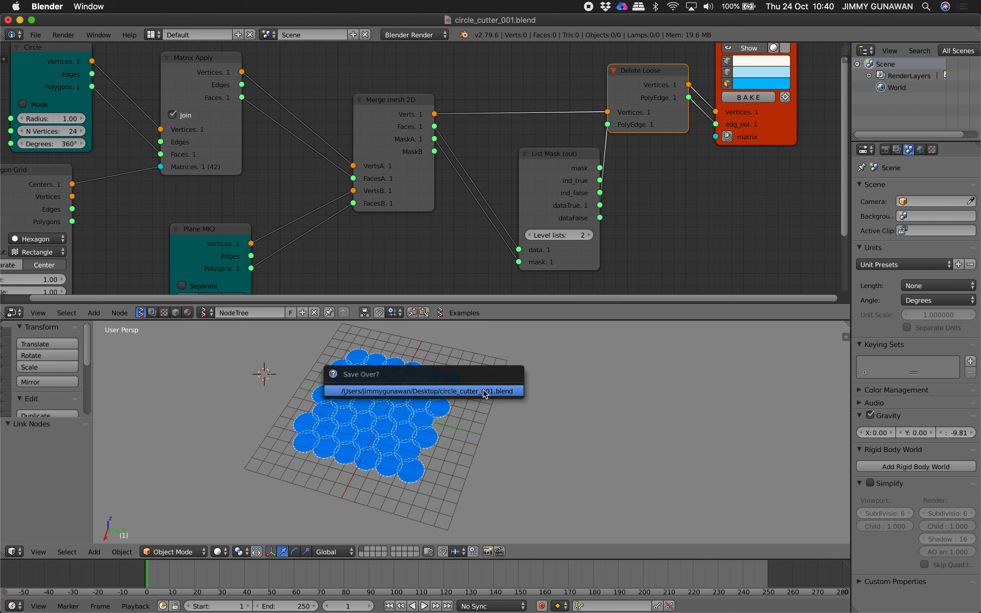
Insert a Polygon Boom node on the vertices link between Delete Loose and Viewer Draw.
middle_drag(734, 176, 482, 188)
drag(523, 152, 634, 141)
key(shift+a)
click(497, 146)
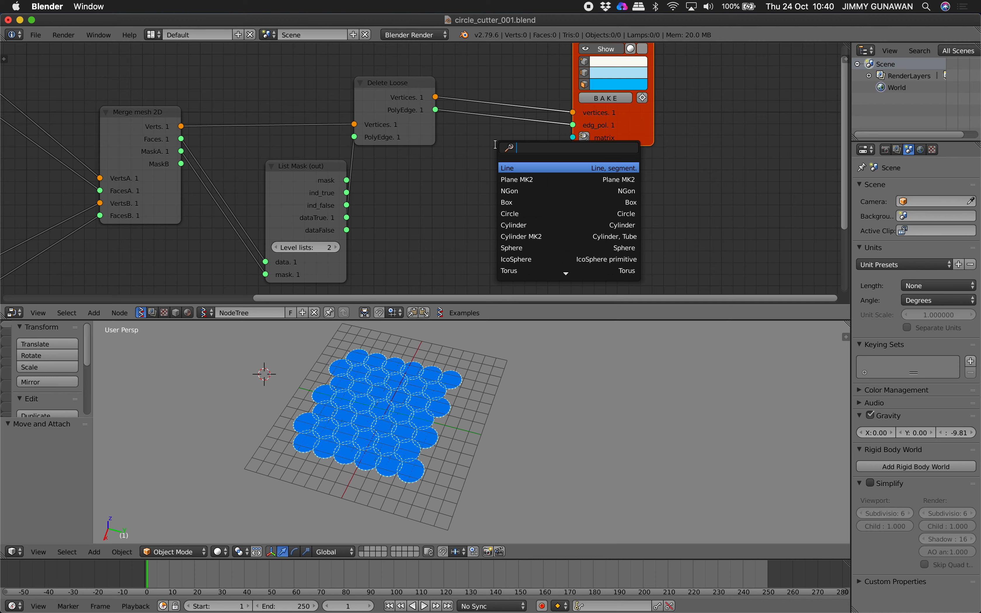
text(polyboo)
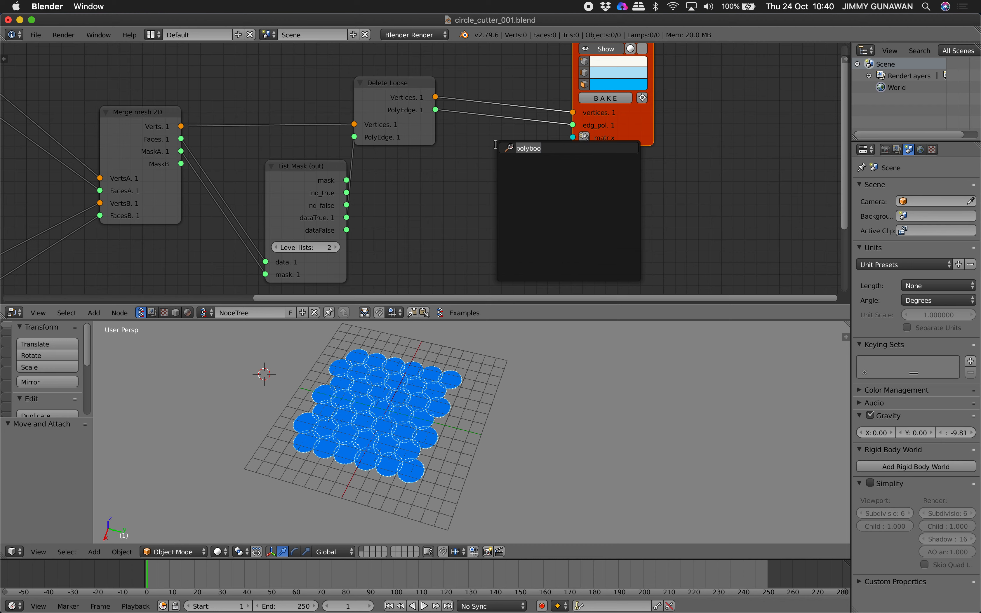
text(boom)
key(Return)
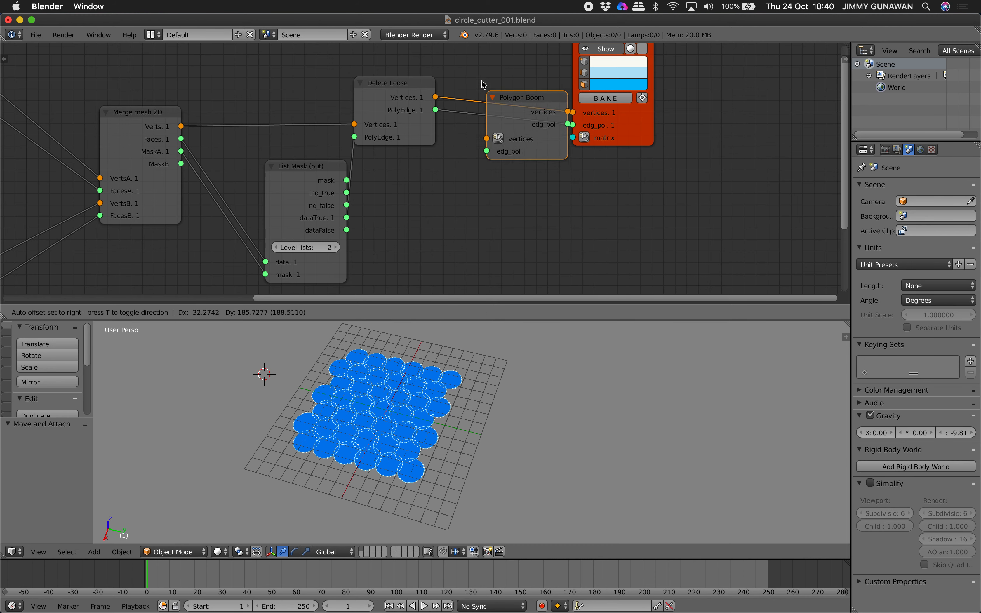
click(467, 97)
Route Delete Loose's PolyEdge through Polygon Boom's edg_pol into Viewer Draw's edg_pol, and tidy the node's position.
drag(436, 110, 482, 134)
drag(563, 108, 610, 125)
drag(530, 114, 539, 120)
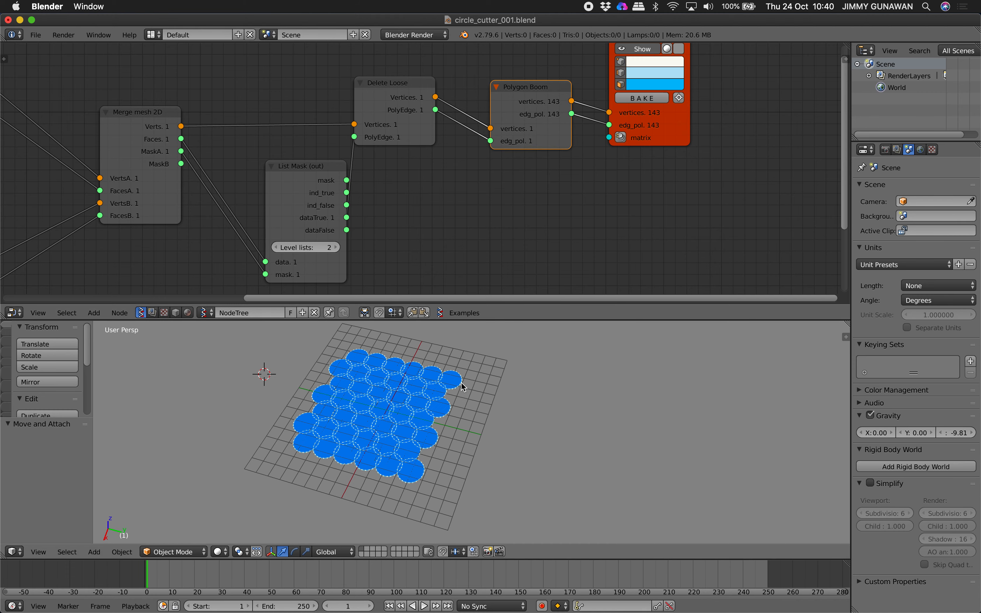
Bake the Viewer Draw polygons into mesh objects and move them all about 17.33 units along Y, beside the grid.
scroll(459, 388, up, 3)
click(641, 98)
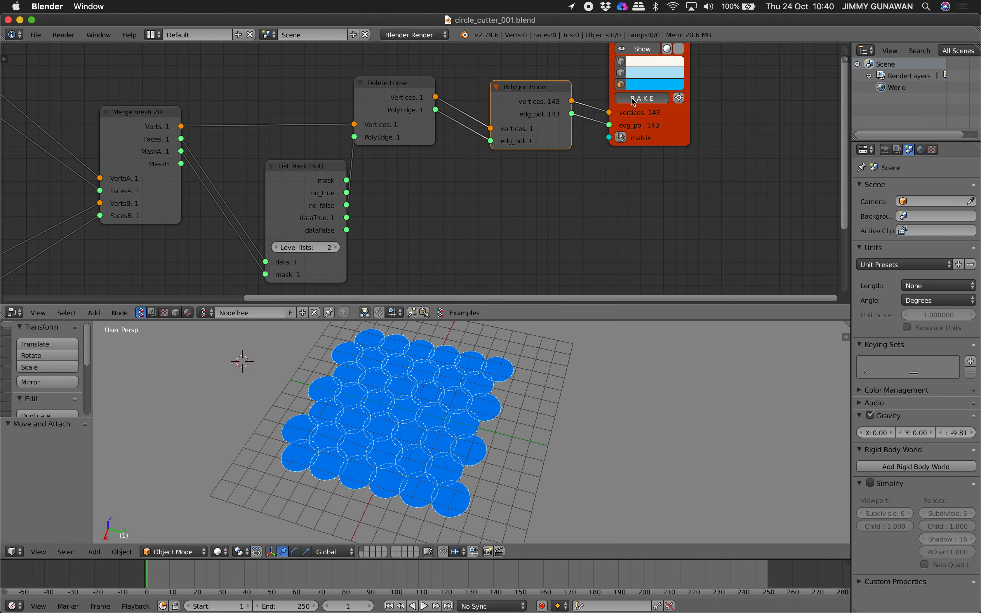
scroll(543, 402, down, 2)
key(a)
key(g)
key(y)
click(710, 394)
Select a single piece among the baked meshes beside the grid.
shift+middle_drag(701, 394, 618, 383)
right_click(579, 434)
scroll(585, 435, up, 1)
shift+middle_drag(576, 424, 534, 413)
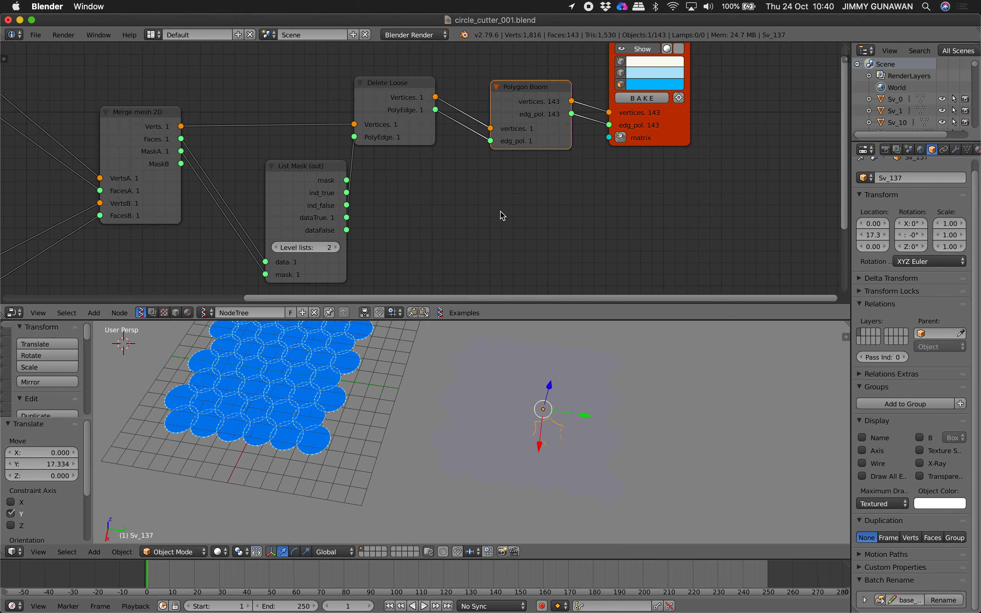
Examine the lens-shaped overlaps and the larger circle pieces in the previewed pattern, marking several with the 3D cursor.
middle_drag(566, 201, 613, 218)
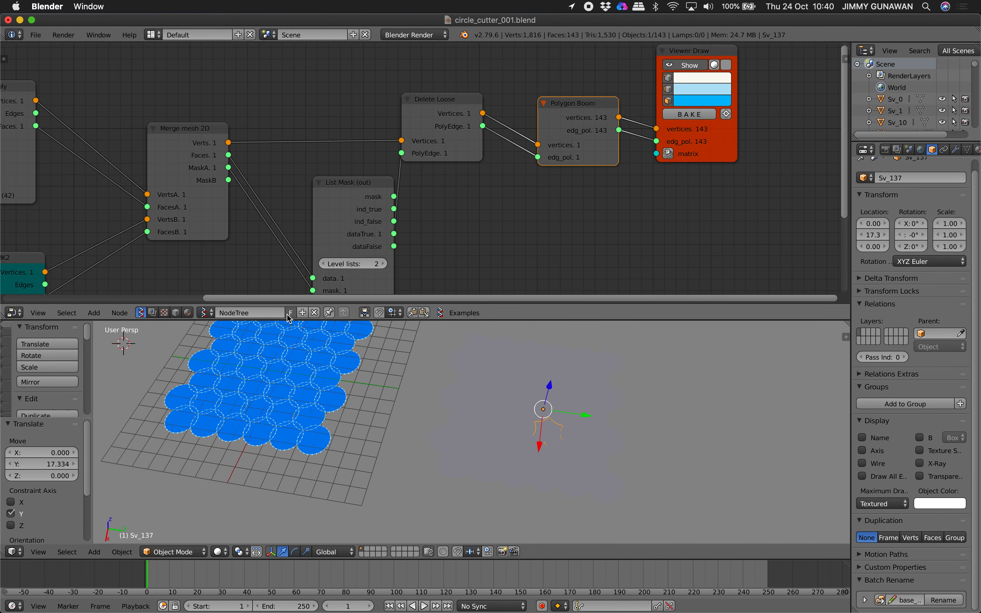
middle_drag(373, 198, 465, 194)
shift+middle_drag(432, 378, 649, 391)
scroll(542, 381, up, 2)
middle_drag(543, 383, 449, 491)
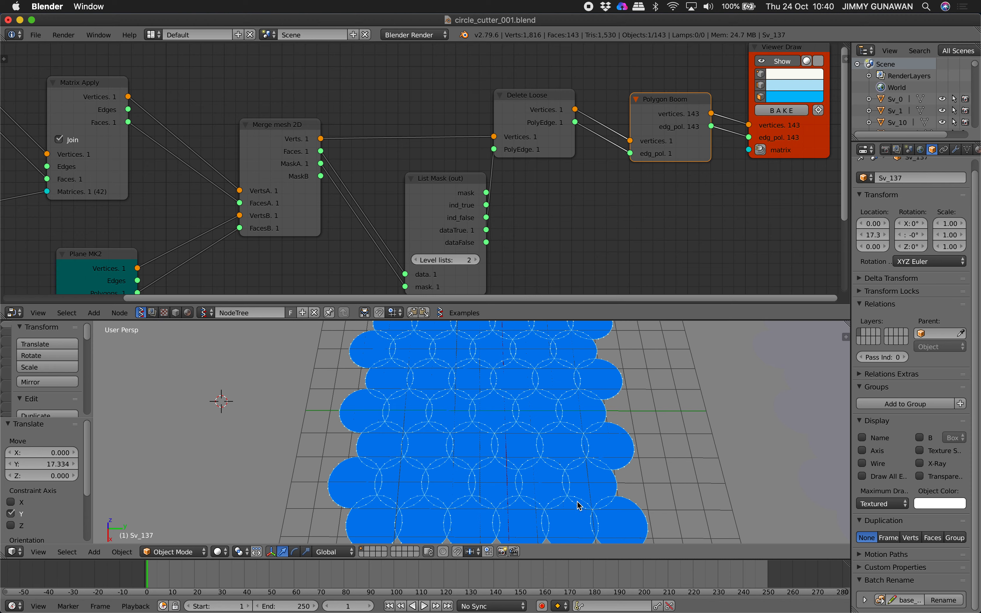
scroll(479, 508, down, 2)
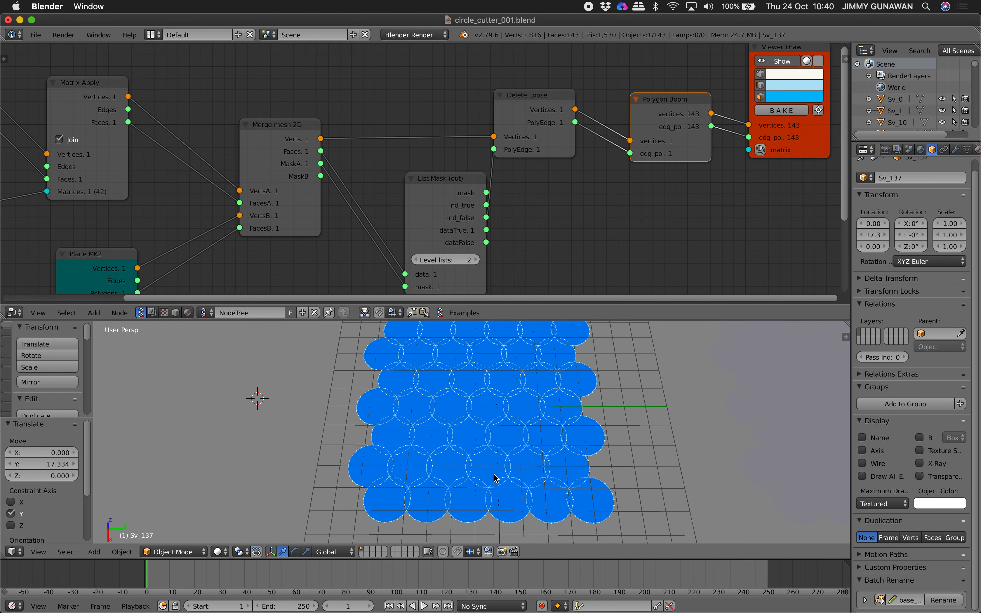
scroll(451, 467, up, 4)
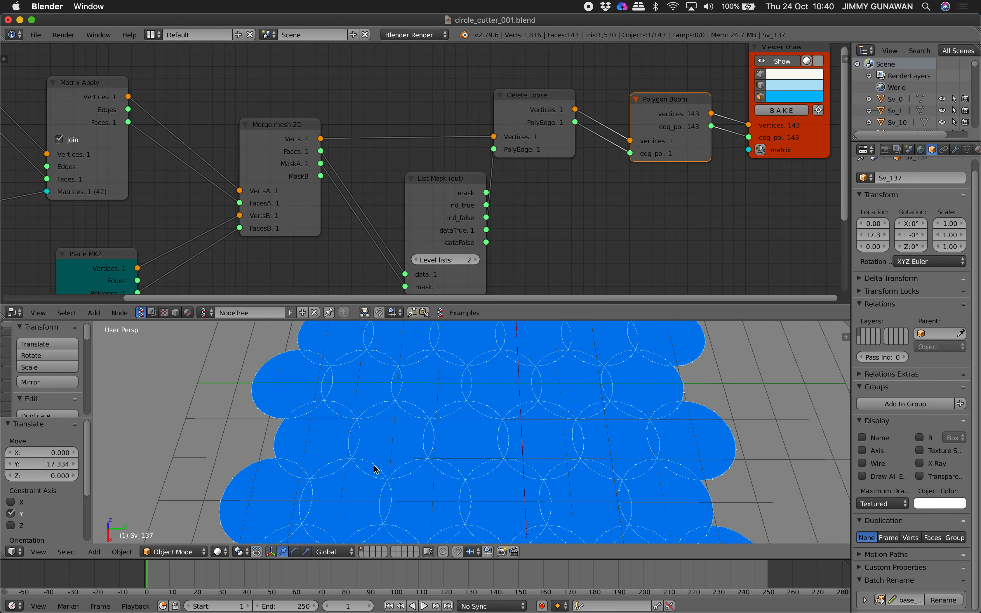
click(368, 468)
click(334, 466)
click(351, 438)
click(376, 409)
click(398, 384)
click(416, 362)
click(432, 344)
click(445, 357)
shift+middle_drag(444, 378, 436, 443)
click(408, 398)
click(471, 395)
click(434, 437)
click(358, 434)
click(531, 437)
key(s)
click(547, 286)
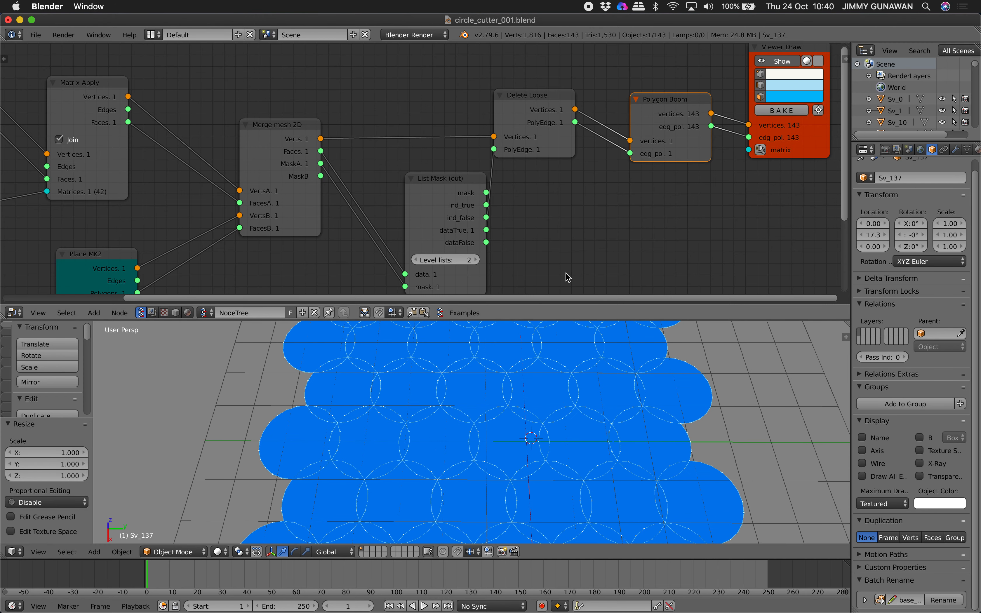
Add an Area node in the empty space below Polygon Boom.
middle_drag(567, 278, 507, 220)
key(shift+a)
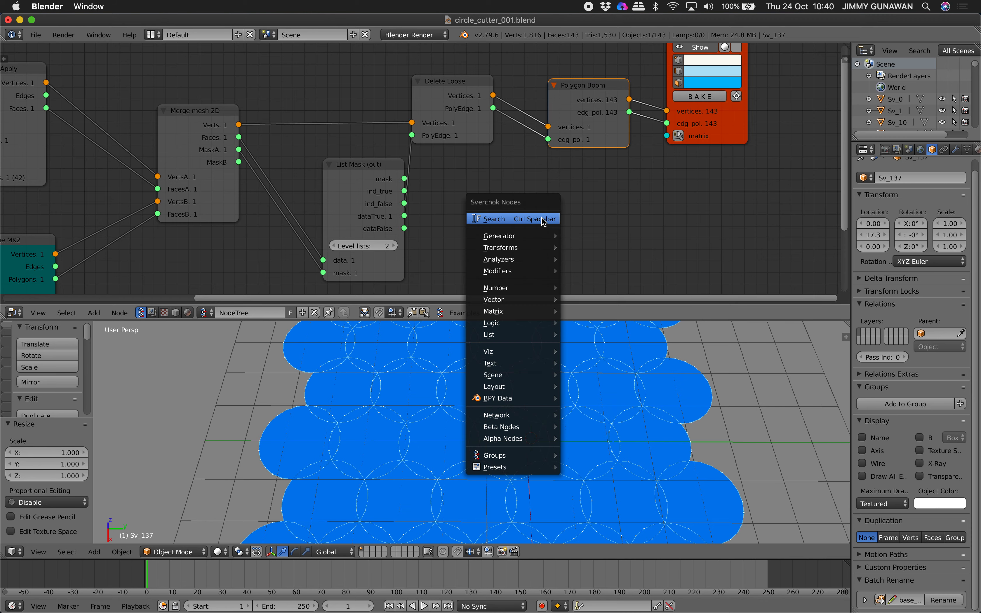
click(543, 221)
text(area)
key(Return)
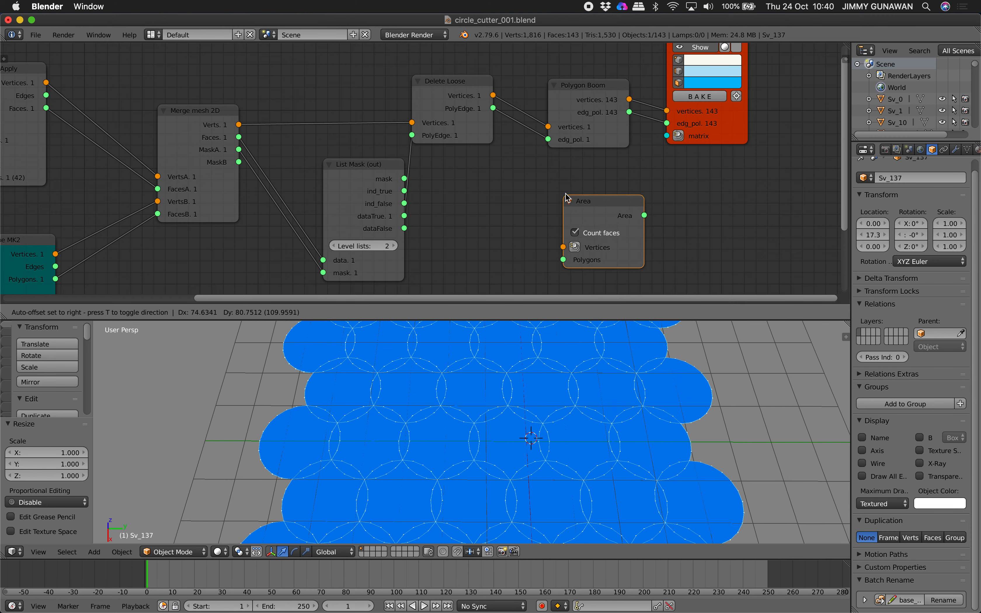
click(543, 195)
scroll(498, 201, down, 1)
drag(603, 195, 608, 191)
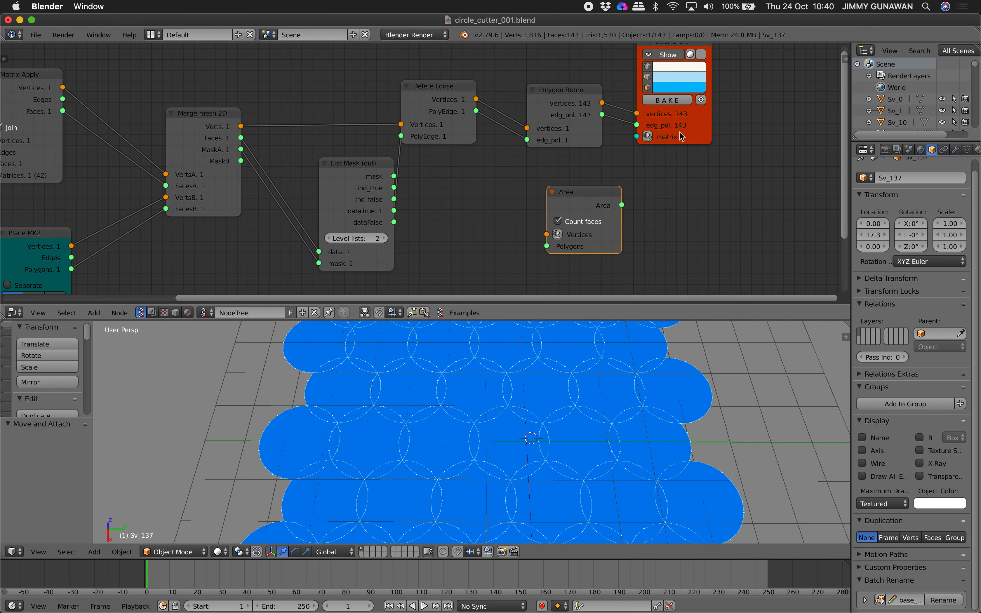
Spread out the Viewer Draw, Polygon Boom, Area, Delete Loose and List Mask nodes to make room for new links.
drag(679, 131, 744, 111)
drag(558, 100, 639, 63)
drag(590, 187, 548, 180)
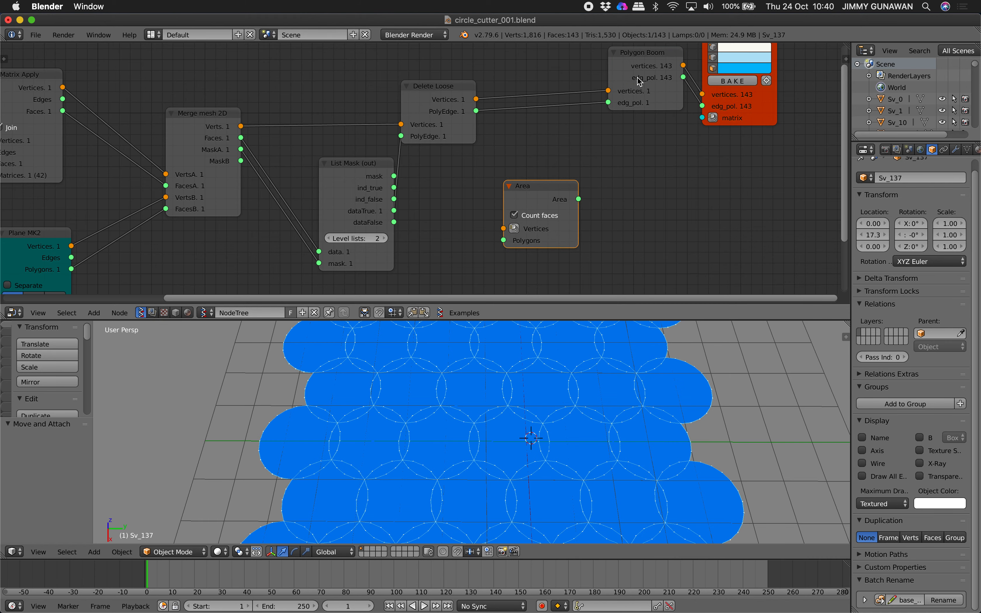
drag(656, 73, 636, 69)
middle_drag(505, 99, 491, 95)
drag(440, 93, 422, 89)
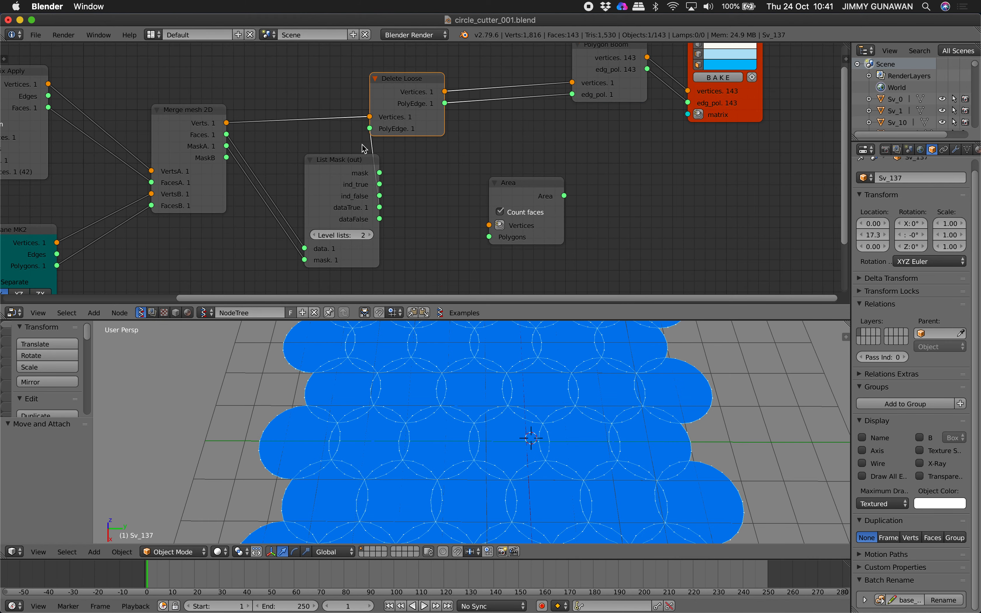
drag(362, 158, 344, 156)
drag(405, 120, 390, 130)
Connect Delete Loose's Vertices and PolyEdge outputs to the Area node's Vertices and Polygons inputs, and save the file.
drag(429, 101, 489, 225)
drag(429, 112, 489, 236)
middle_drag(590, 159, 567, 127)
key(ctrl+s)
click(566, 129)
Rearrange the Area, Viewer Draw and Polygon Boom nodes to leave free space after Area.
drag(485, 185, 478, 147)
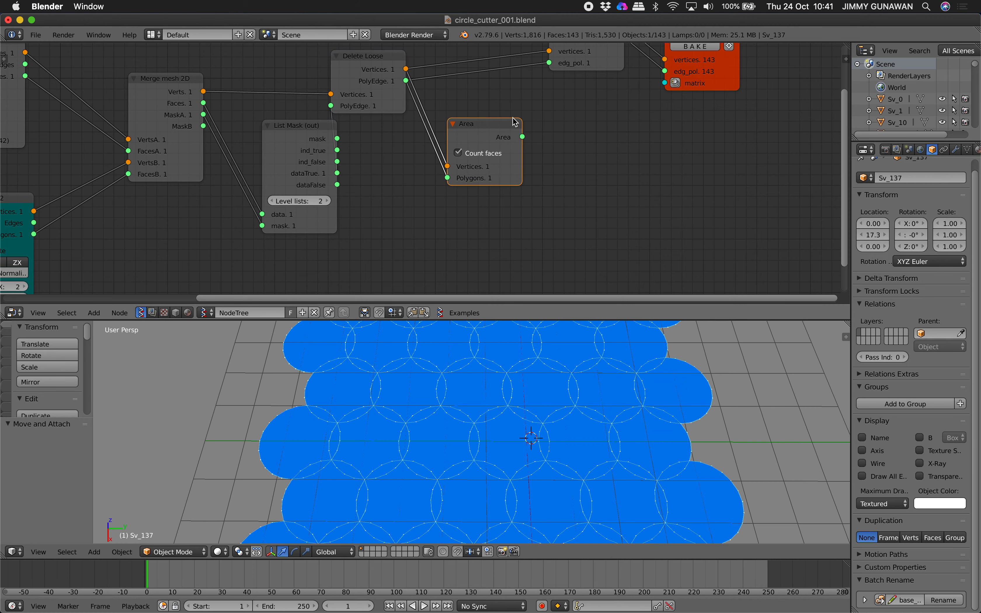
middle_drag(680, 105, 592, 166)
drag(634, 138, 696, 104)
click(506, 70)
drag(505, 69, 505, 43)
Add a Stethoscope MK2 node fed by the Area output and read the polygon areas.
middle_drag(482, 202, 478, 162)
key(shift+a)
click(478, 162)
text(ste)
key(Return)
drag(430, 160, 507, 225)
scroll(624, 197, up, 4)
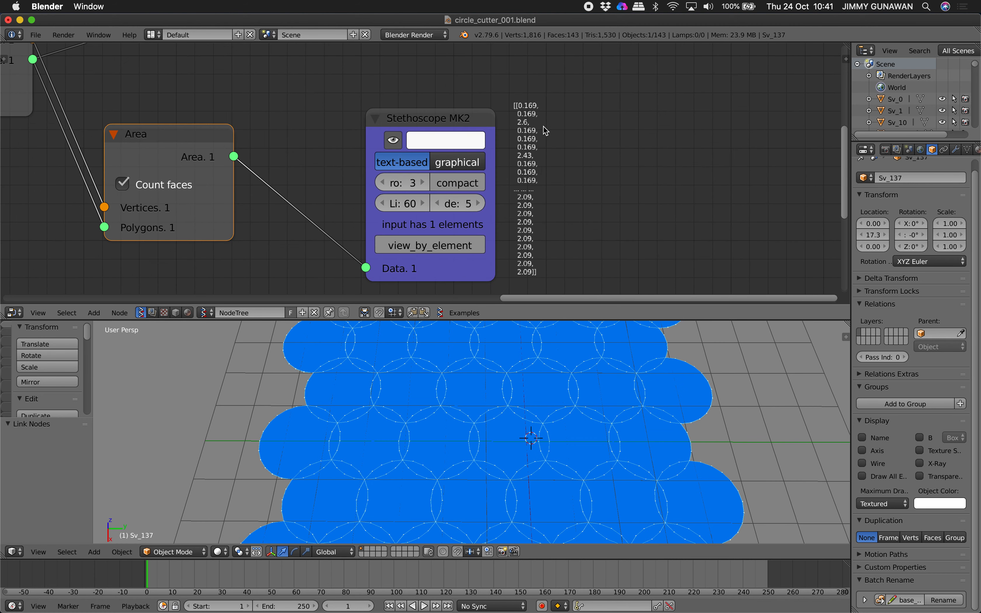
scroll(555, 122, up, 1)
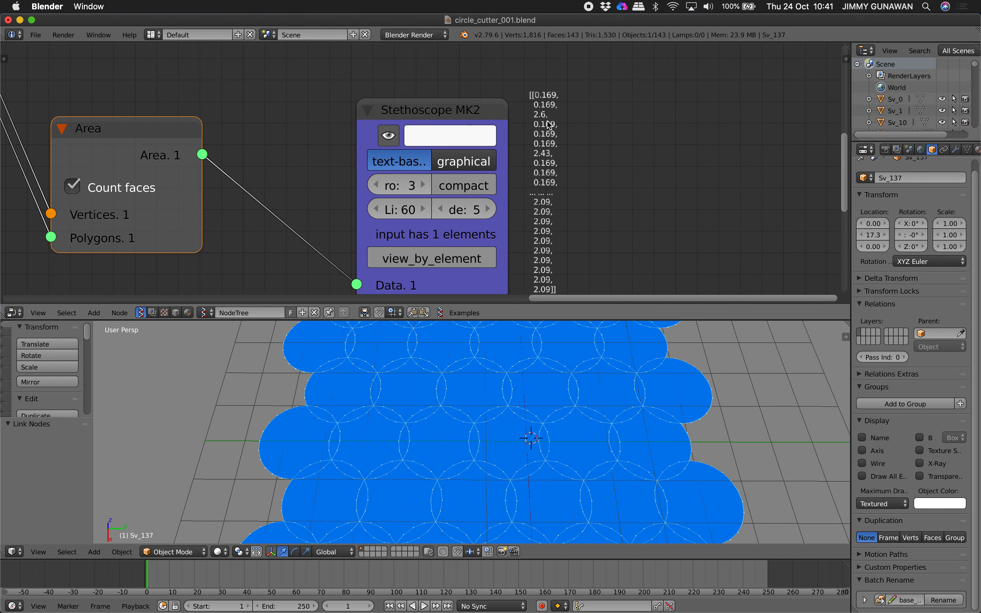
scroll(538, 156, down, 3)
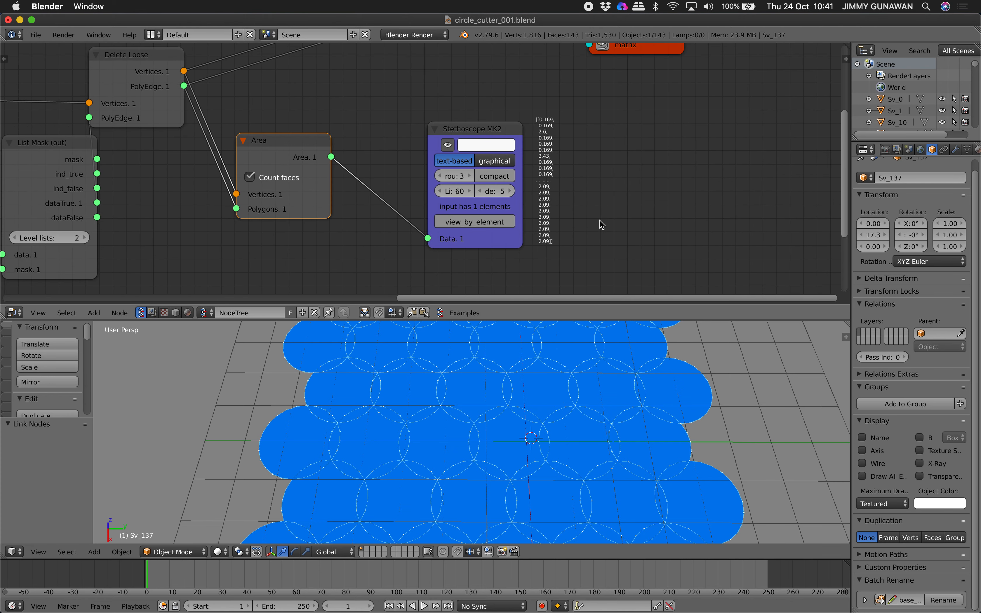
Add a Logic functions node between Area and the Stethoscope and connect the Area output to its x input.
key(alt+space)
text(logi)
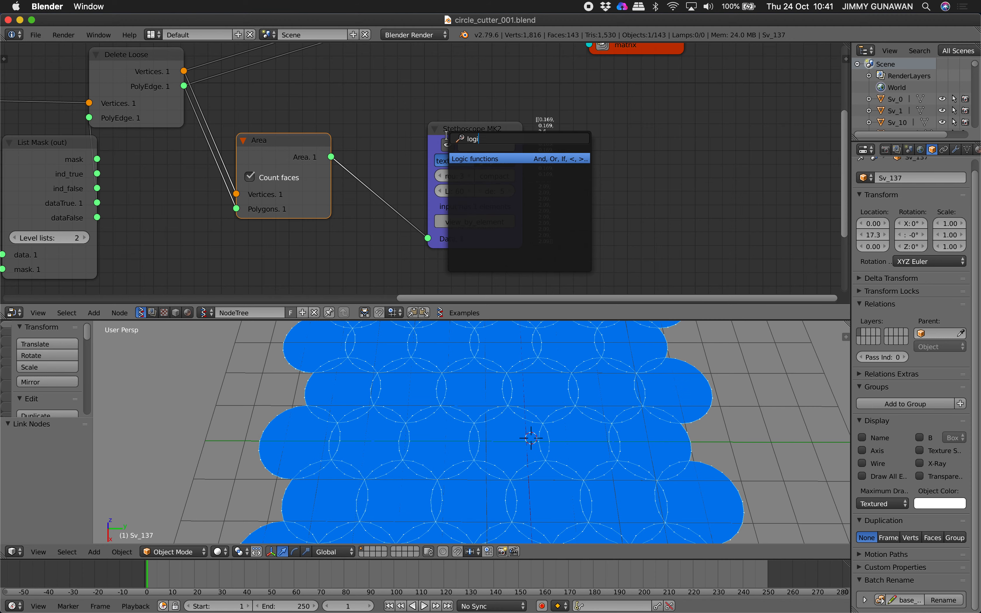
key(Return)
click(383, 146)
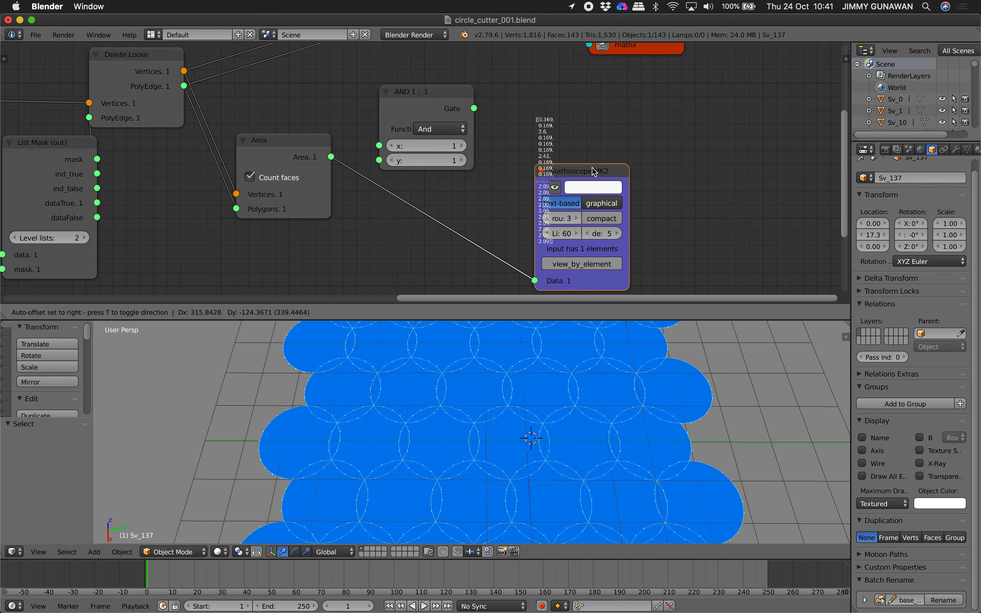
drag(331, 158, 379, 146)
Set the logic node's function to < and its y value to 2.
click(436, 129)
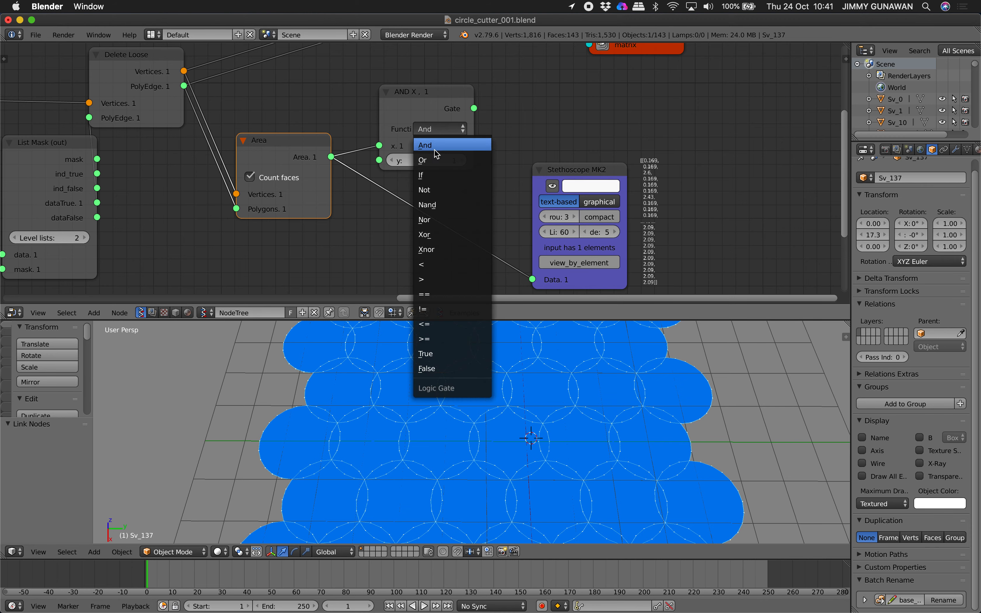
click(445, 265)
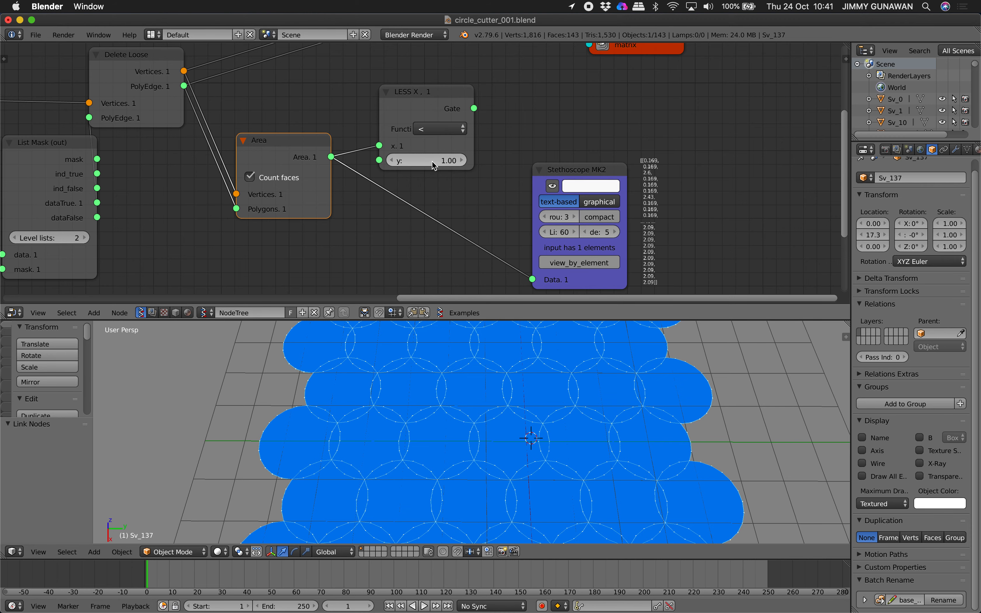
click(431, 161)
text(2)
key(Return)
Connect the logic node's Gate output to the Stethoscope, read the resulting list, and save the file.
scroll(507, 177, down, 1)
drag(470, 113, 523, 270)
scroll(566, 175, up, 2)
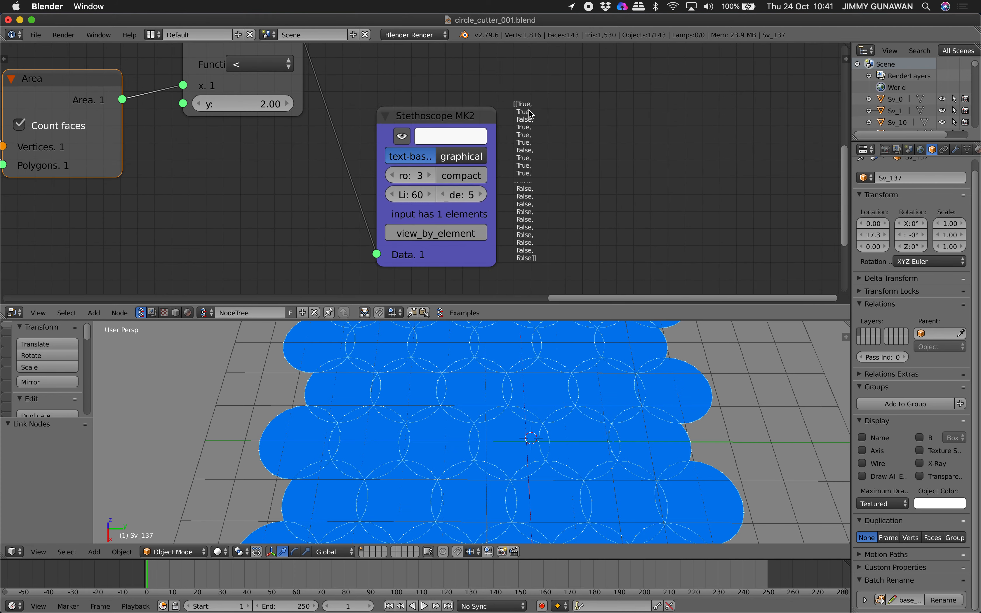
scroll(417, 105, down, 4)
scroll(481, 191, down, 3)
middle_drag(417, 105, 483, 215)
key(ctrl+s)
click(475, 208)
Move Viewer Draw farther from the other nodes and delete the Polygon Boom node.
drag(551, 149, 611, 131)
click(381, 102)
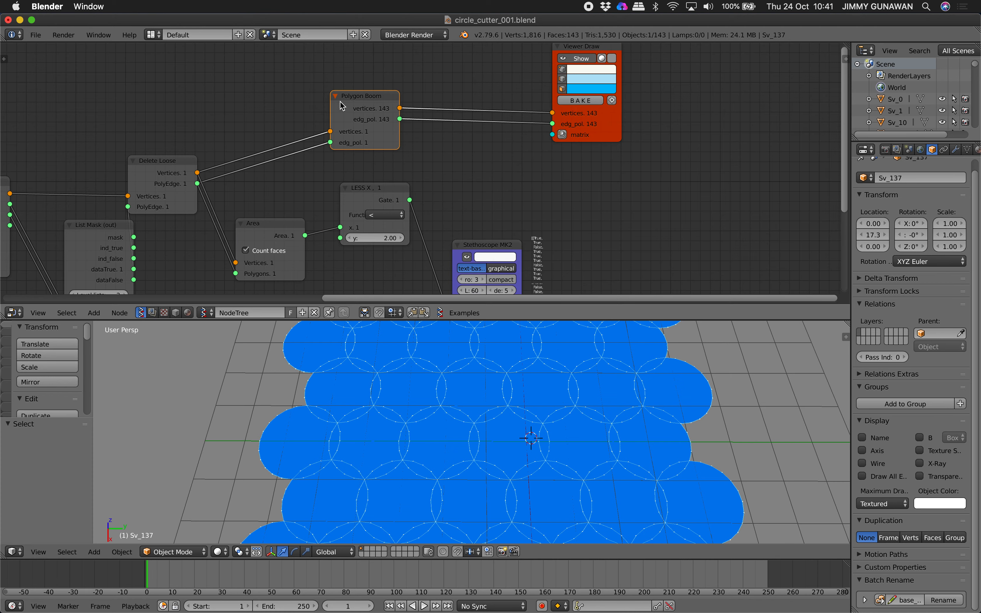
key(x)
middle_drag(327, 140, 348, 123)
Duplicate List Mask, feeding the logic node's Gate into its mask and Delete Loose's PolyEdge into its data.
middle_drag(249, 150, 320, 126)
drag(204, 190, 186, 193)
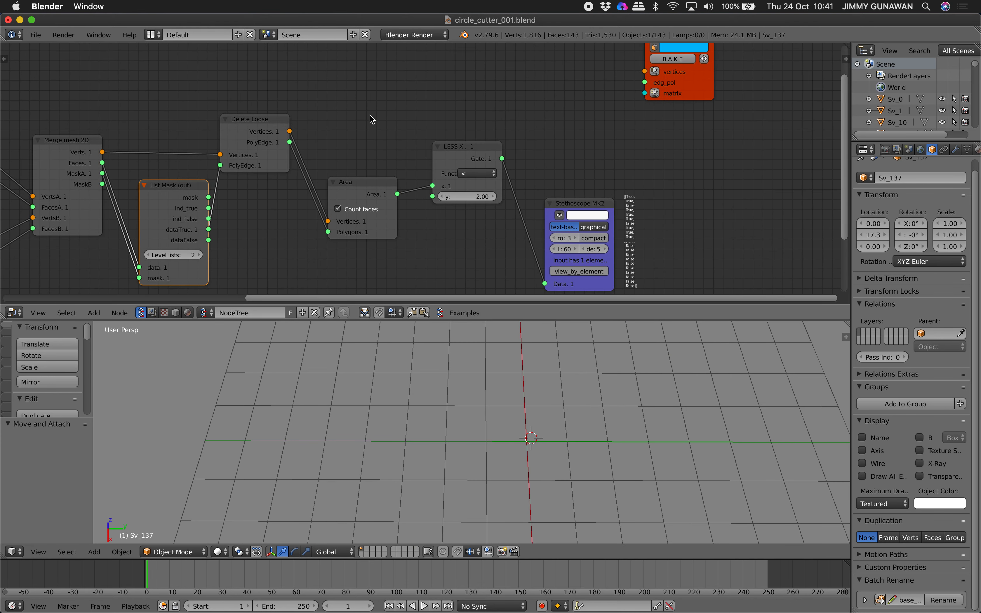
key(shift+d)
click(540, 113)
drag(502, 158, 532, 146)
drag(267, 134, 532, 135)
middle_drag(526, 112, 467, 175)
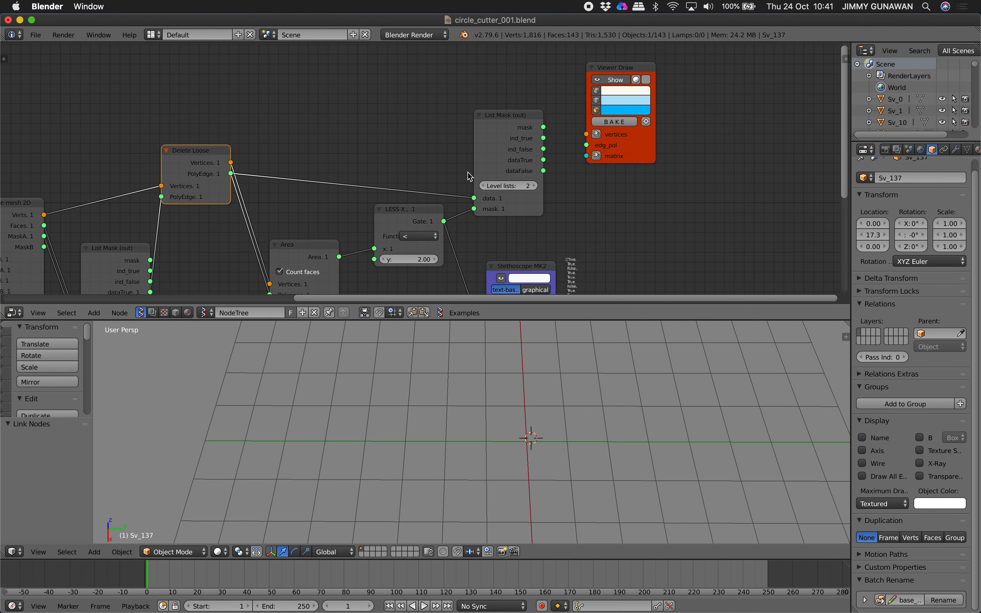
Connect Delete Loose's Vertices to Viewer Draw's vertices and the new List Mask's dataTrue to its edg_pol.
drag(601, 143, 652, 111)
drag(231, 162, 637, 102)
drag(544, 160, 621, 129)
scroll(541, 358, down, 2)
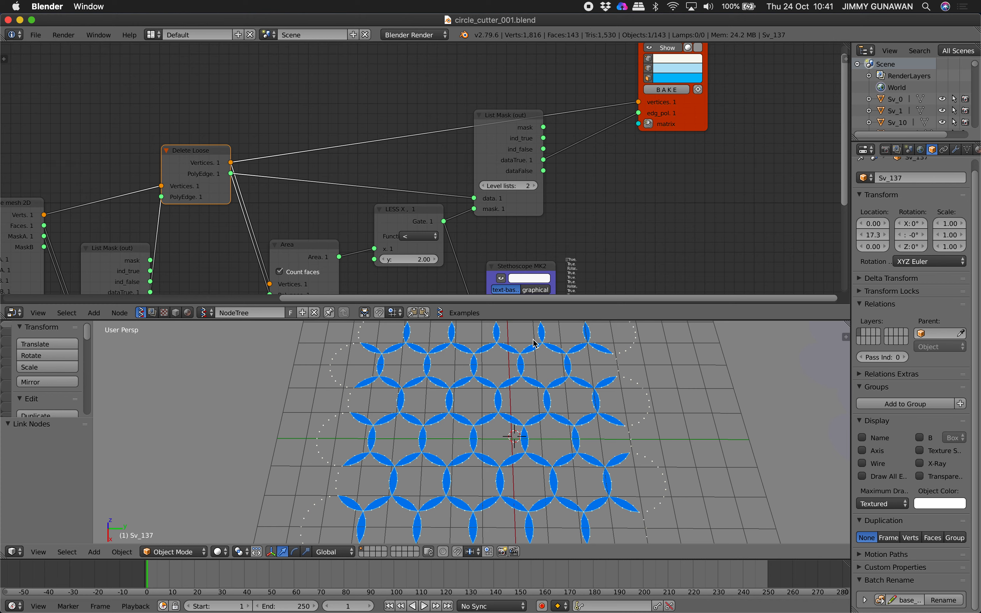
Insert a duplicate of Delete Loose on the vertices link before Viewer Draw and space out the neighbouring nodes.
middle_drag(323, 122, 389, 90)
scroll(348, 125, down, 1)
middle_drag(390, 134, 339, 145)
click(235, 133)
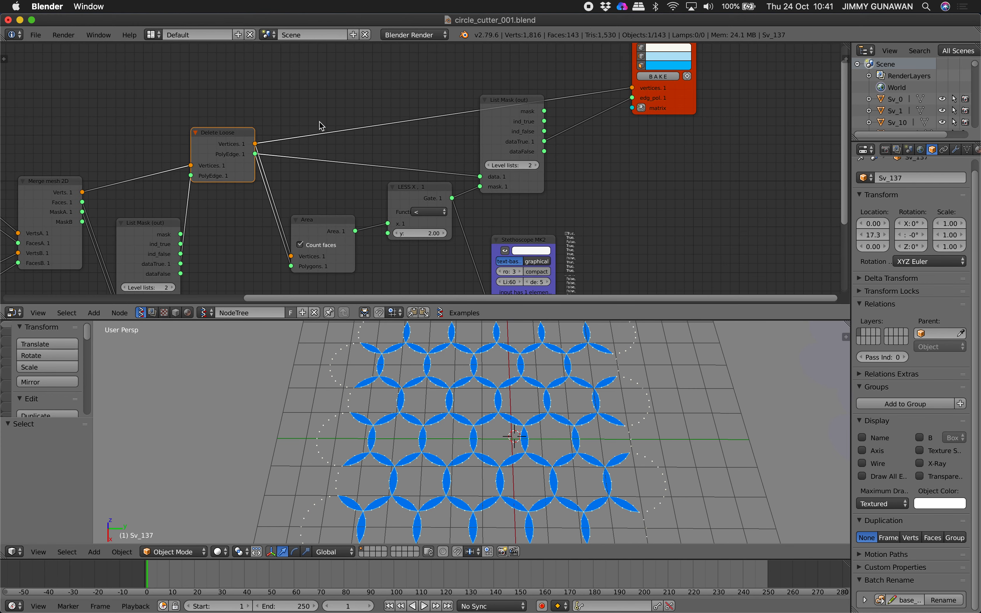
key(shift+d)
click(610, 76)
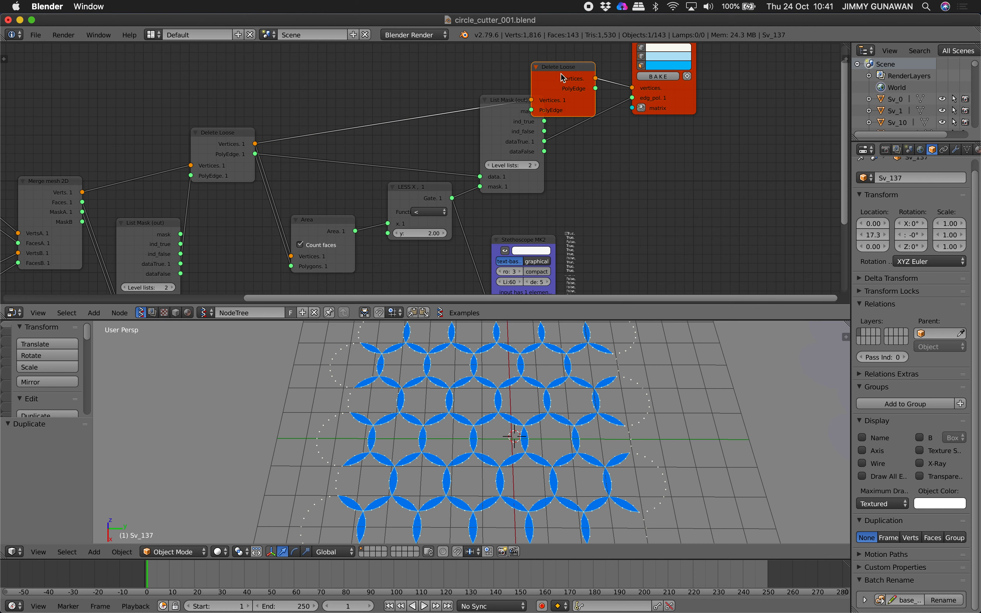
drag(562, 77, 596, 71)
drag(528, 111, 515, 132)
drag(658, 97, 731, 110)
scroll(601, 100, up, 1)
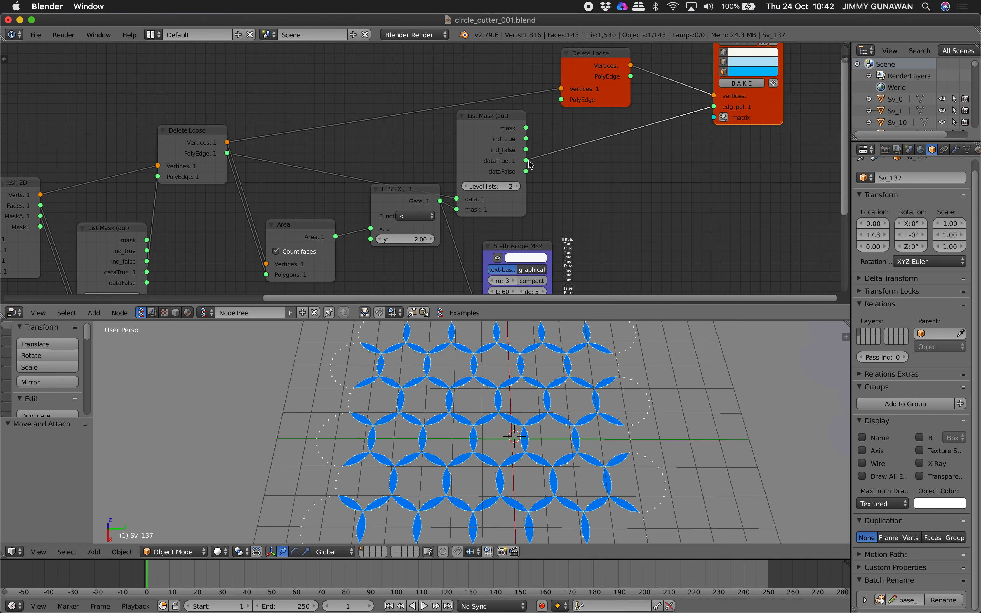
Route the second List Mask's dataTrue through the new Delete Loose's PolyEdge into Viewer Draw's edg_pol.
drag(526, 161, 561, 100)
drag(631, 76, 713, 107)
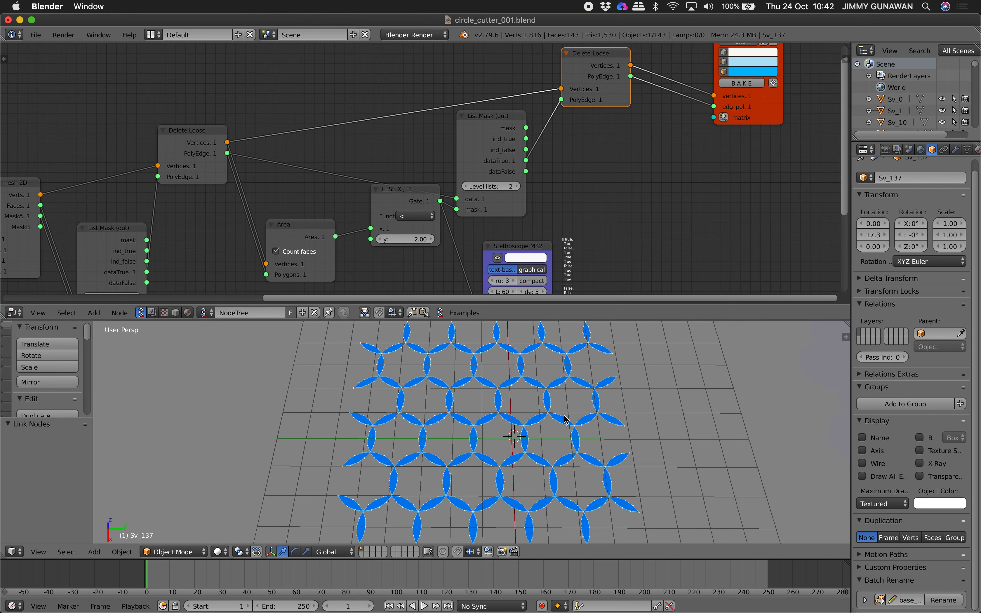
click(660, 392)
Feed the second List Mask's dataFalse into the last Delete Loose's PolyEdge instead, and inspect the larger circle pieces up close.
scroll(525, 180, down, 5)
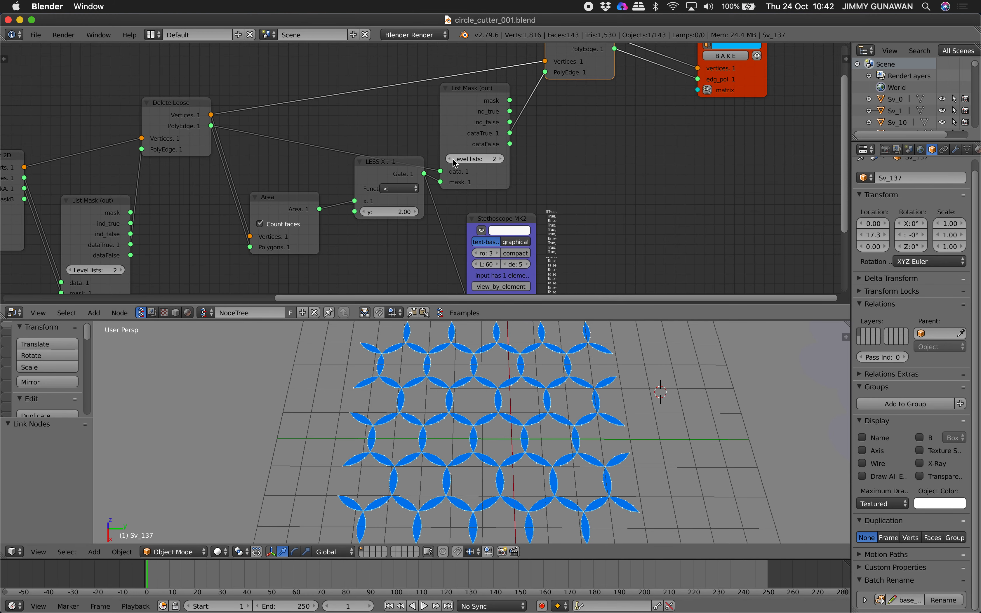
drag(403, 178, 393, 206)
drag(510, 144, 547, 73)
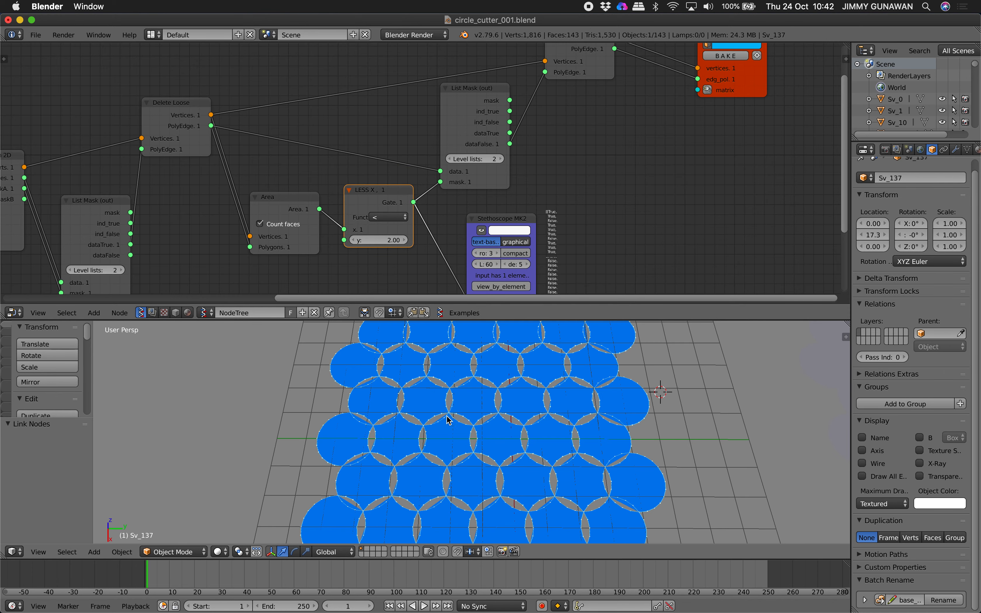
scroll(545, 476, up, 4)
scroll(608, 487, up, 2)
scroll(551, 187, down, 3)
scroll(436, 195, up, 2)
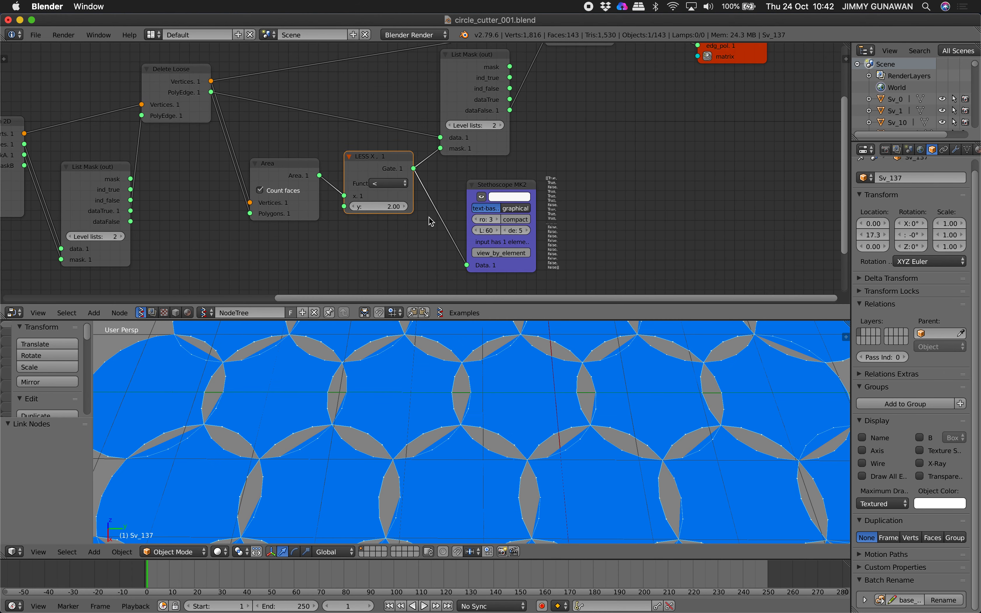
Enable ngons tessellation in the Viewer Draw node's properties and check the circle faces in the preview.
click(390, 207)
middle_drag(638, 144, 444, 287)
drag(558, 206, 540, 206)
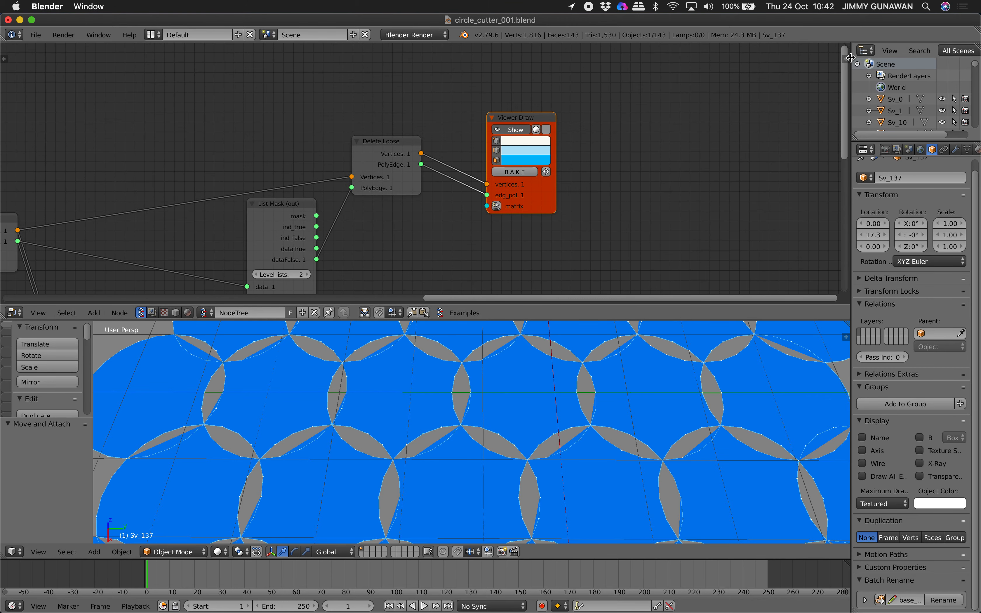
click(844, 59)
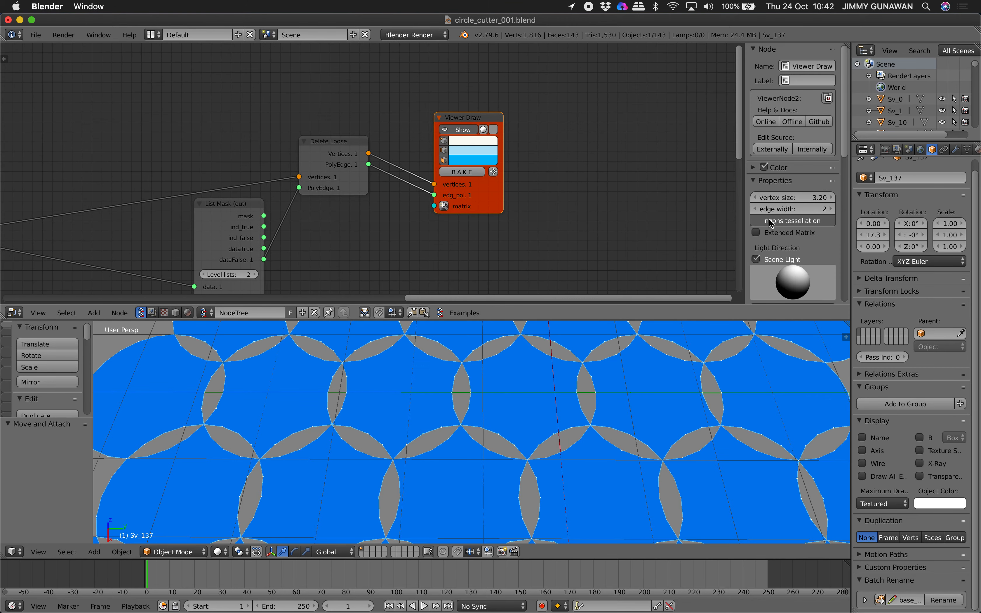
scroll(513, 202, down, 3)
scroll(618, 379, down, 3)
scroll(616, 376, down, 1)
middle_drag(616, 375, 563, 408)
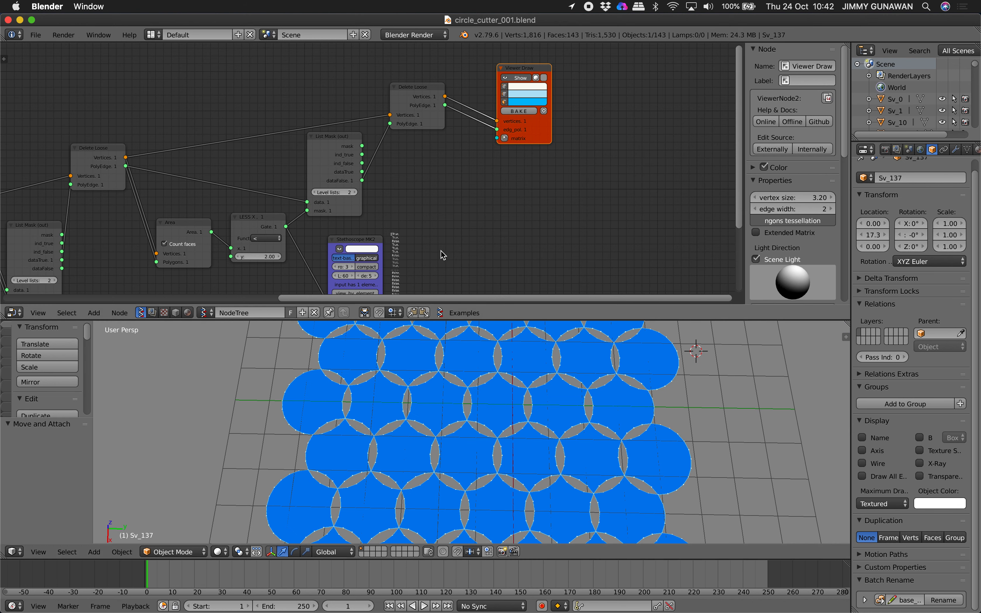
Adjust the LESS node's y threshold to 2.12 while comparing which circle pieces the preview keeps.
middle_drag(281, 268, 367, 197)
scroll(368, 196, up, 4)
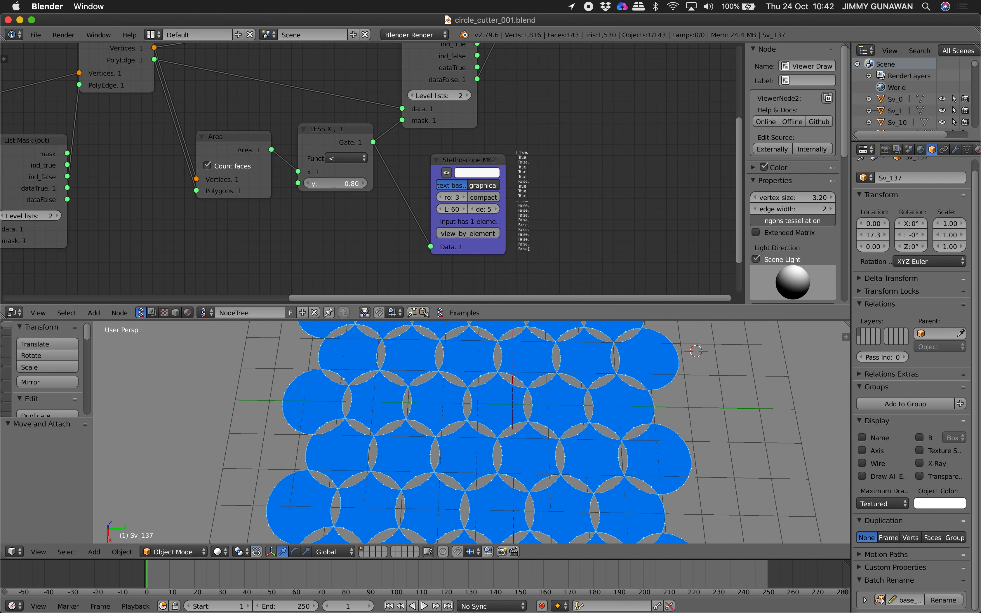
scroll(461, 443, down, 3)
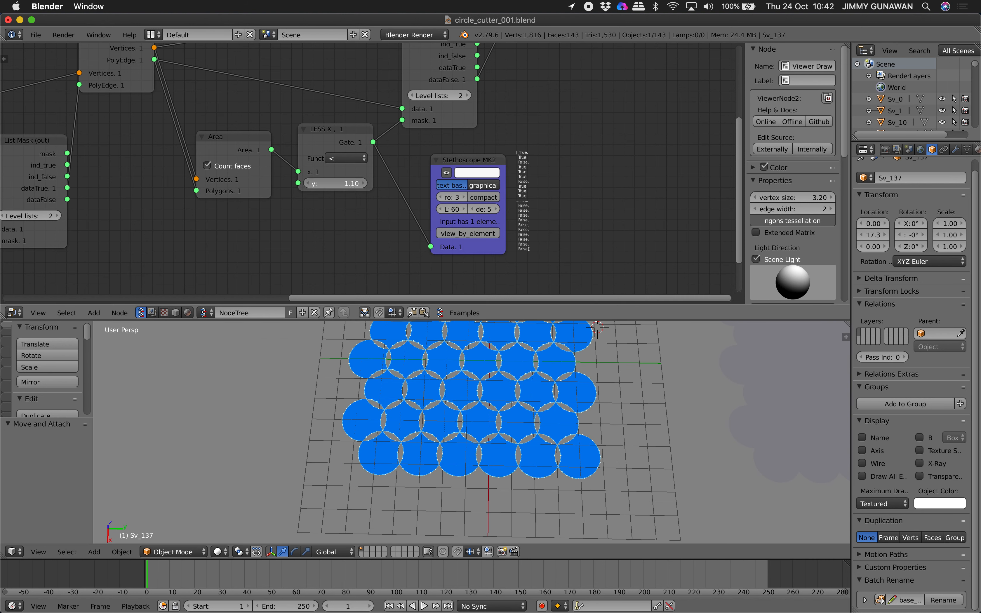
mouse_move(334, 183)
mouse_down()
mouse_move(361, 183)
mouse_move(334, 184)
mouse_move(347, 184)
mouse_up()
shift+scroll(482, 411, up, 3)
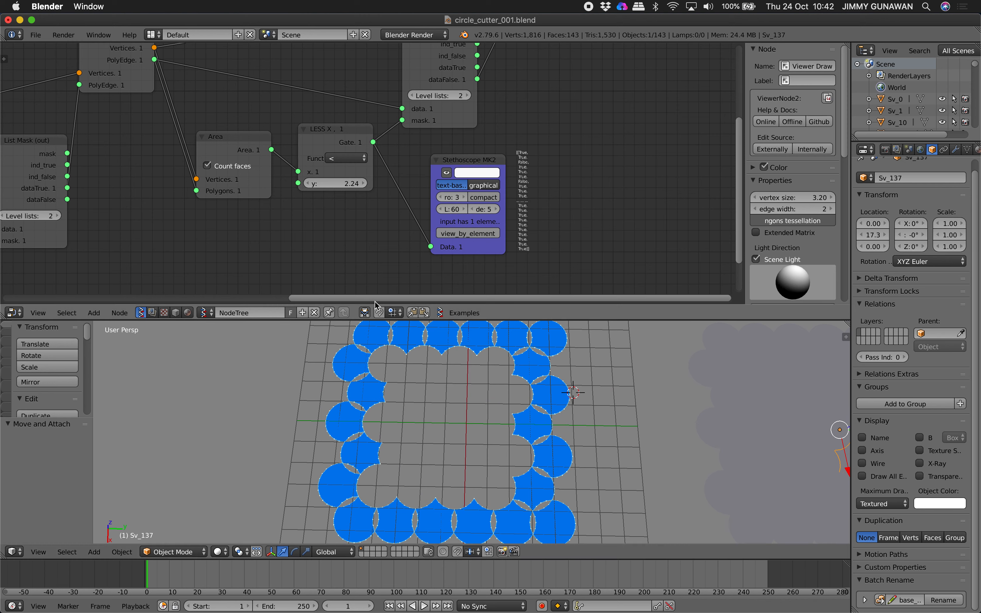
mouse_move(340, 184)
mouse_down()
mouse_move(326, 183)
mouse_move(337, 183)
mouse_up()
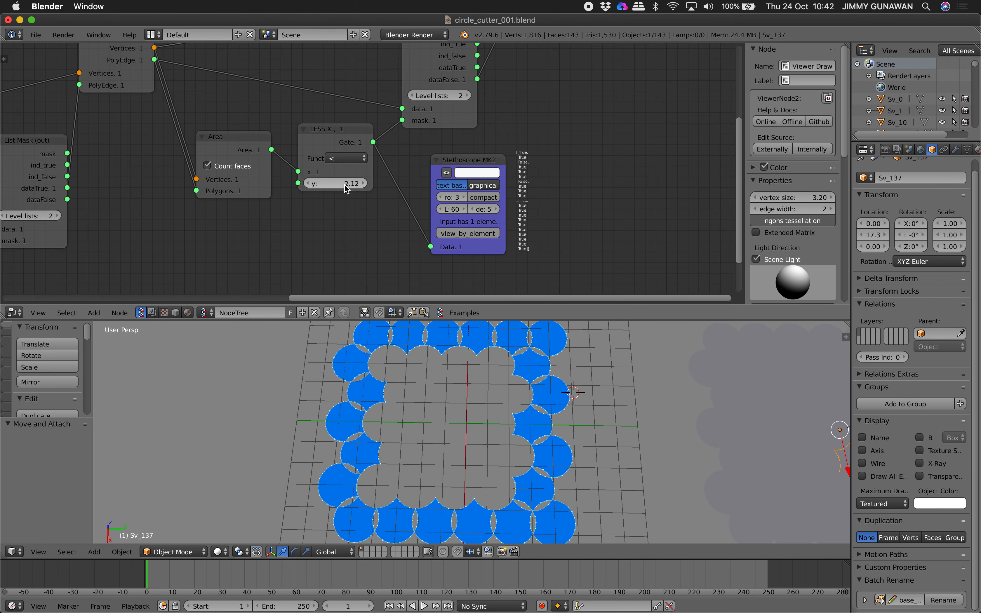
Rearrange the Area, LESS and Stethoscope nodes with more space between them and save the file.
drag(245, 151, 229, 145)
drag(318, 134, 313, 126)
middle_drag(313, 126, 299, 158)
drag(455, 150, 549, 122)
drag(471, 191, 552, 182)
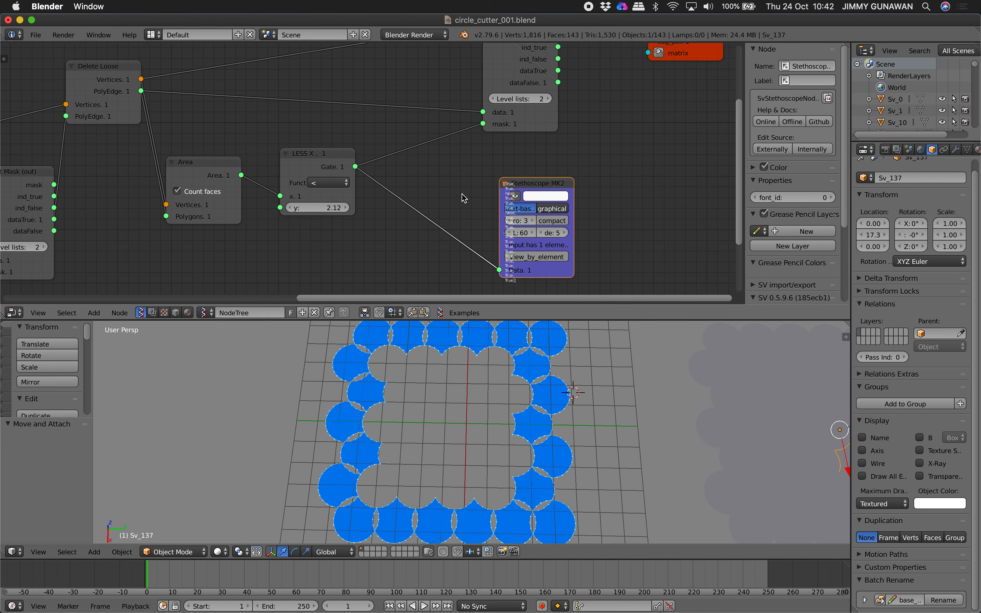
key(ctrl+s)
click(395, 193)
Duplicate the LESS node below the original, feed Area into its x and change its function to >.
middle_drag(306, 165, 337, 130)
drag(337, 130, 365, 95)
key(shift+d)
drag(274, 139, 365, 233)
click(376, 204)
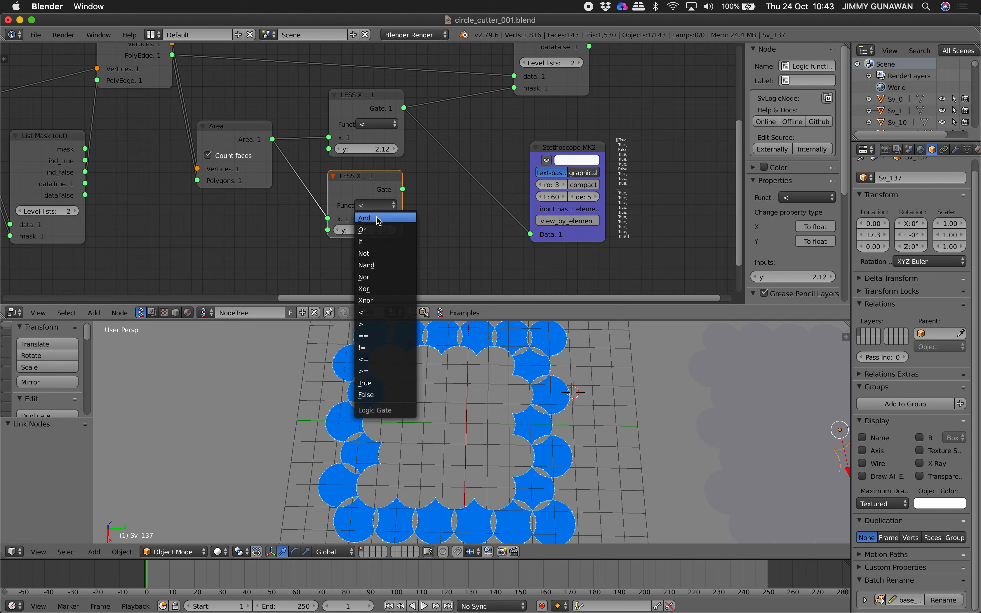
click(380, 324)
Set the greater-than node's y threshold to 0.5 and save the file.
click(377, 230)
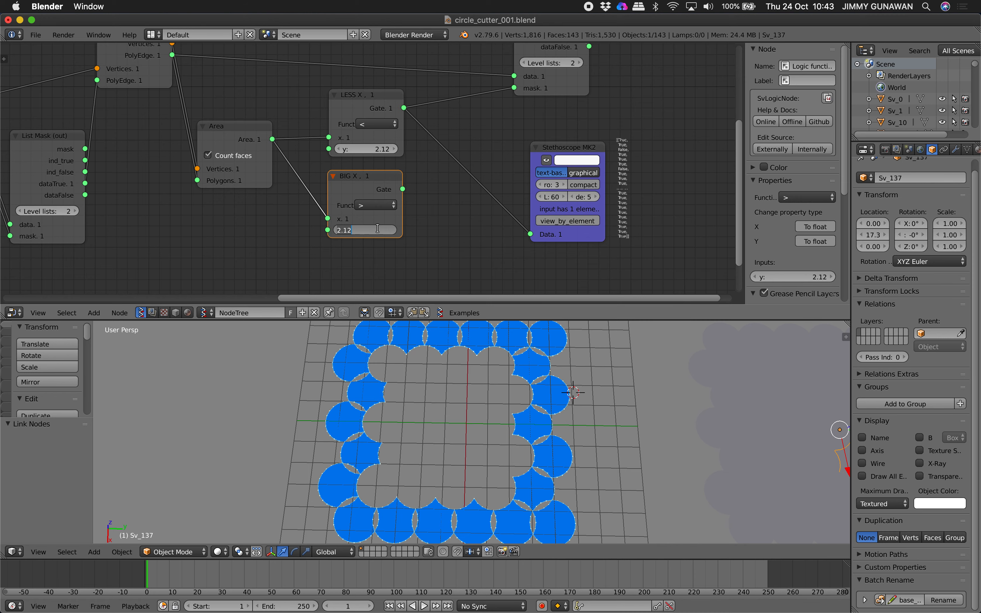
text(.5)
key(Return)
key(ctrl+s)
click(424, 199)
Make room between the two comparison nodes and the second List Mask, and remove the Stethoscope node.
middle_drag(478, 167, 456, 195)
drag(550, 108, 571, 98)
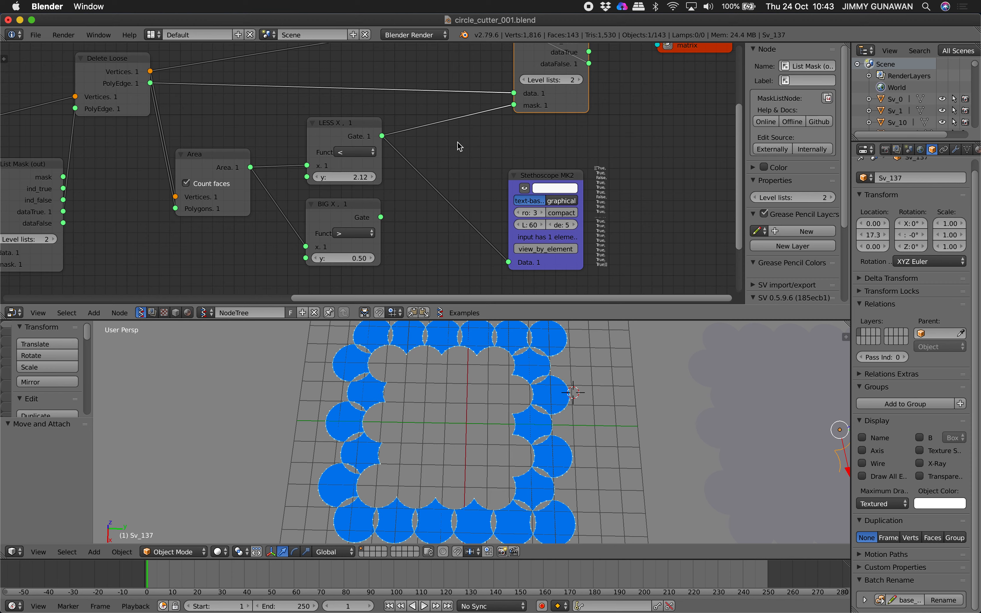
drag(341, 132, 317, 129)
drag(330, 202, 307, 203)
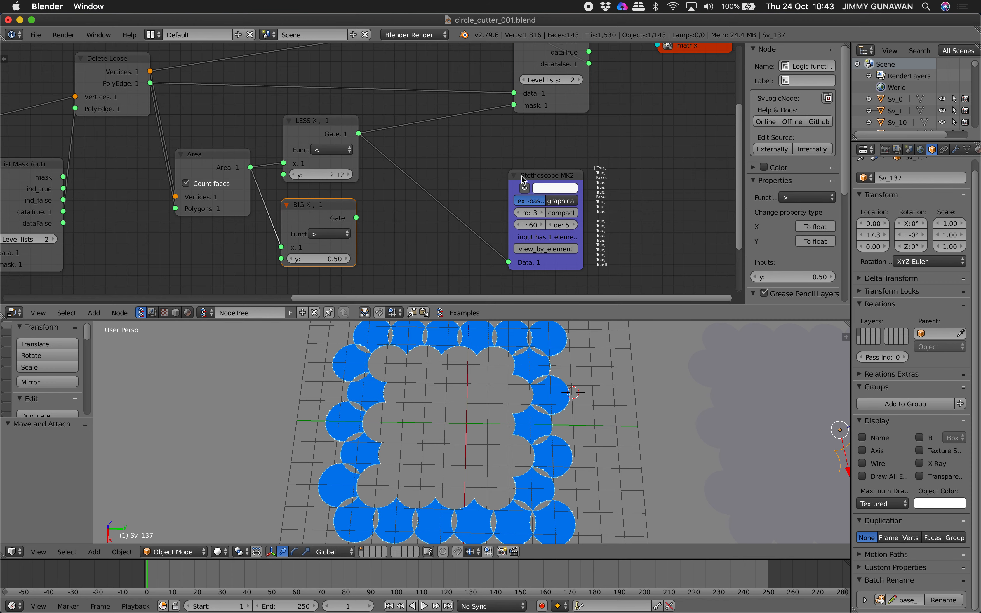
click(523, 179)
Duplicate the LESS node into the freed space and change the copy's function to And.
click(325, 129)
key(shift+d)
click(438, 162)
click(444, 184)
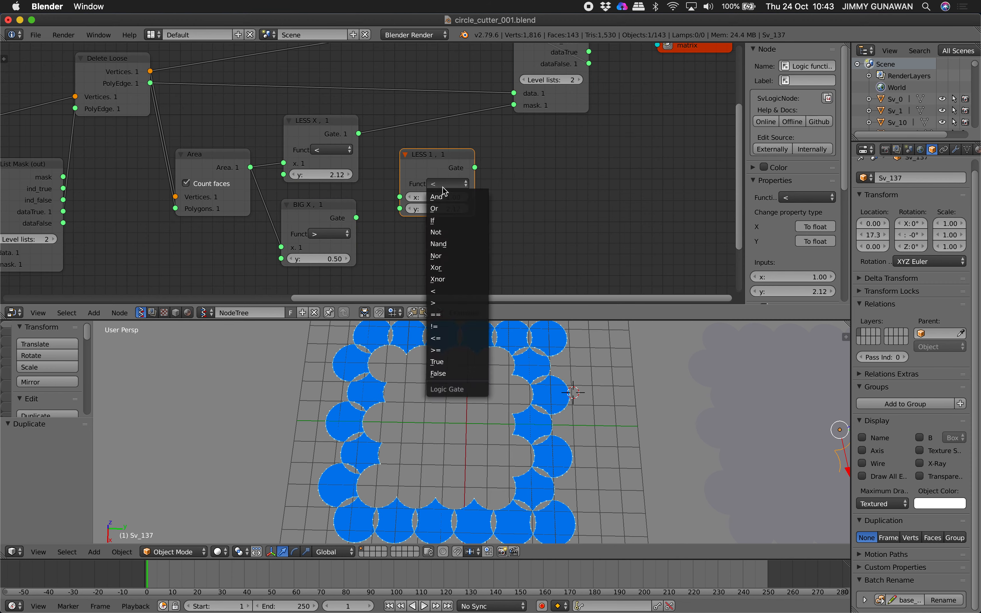
click(438, 197)
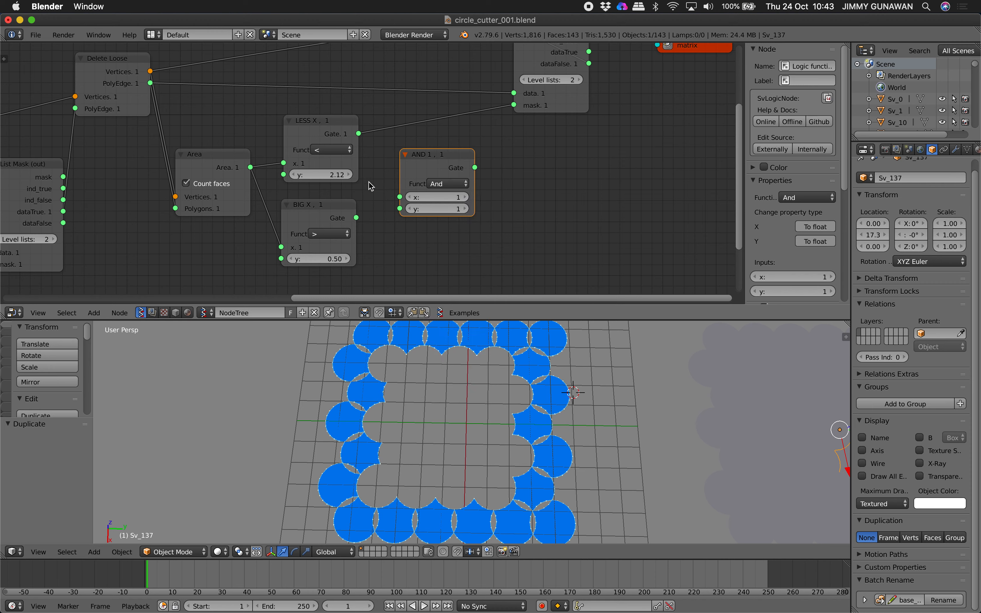
Feed both comparison gates into the And node's x and y, and its Gate into the second List Mask's mask.
drag(359, 135, 400, 203)
drag(400, 208, 358, 217)
drag(439, 162, 519, 108)
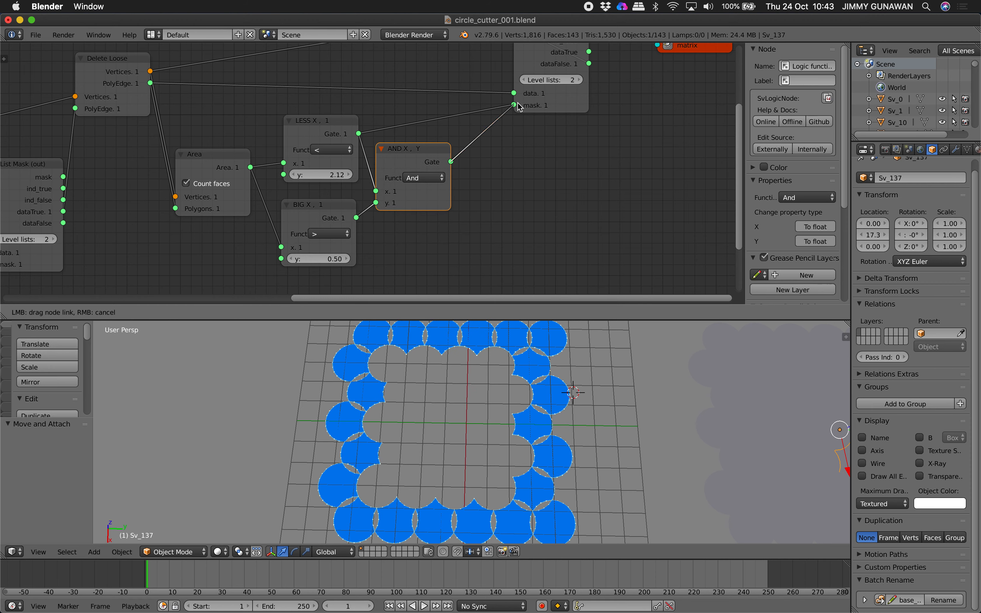
middle_drag(511, 164, 519, 151)
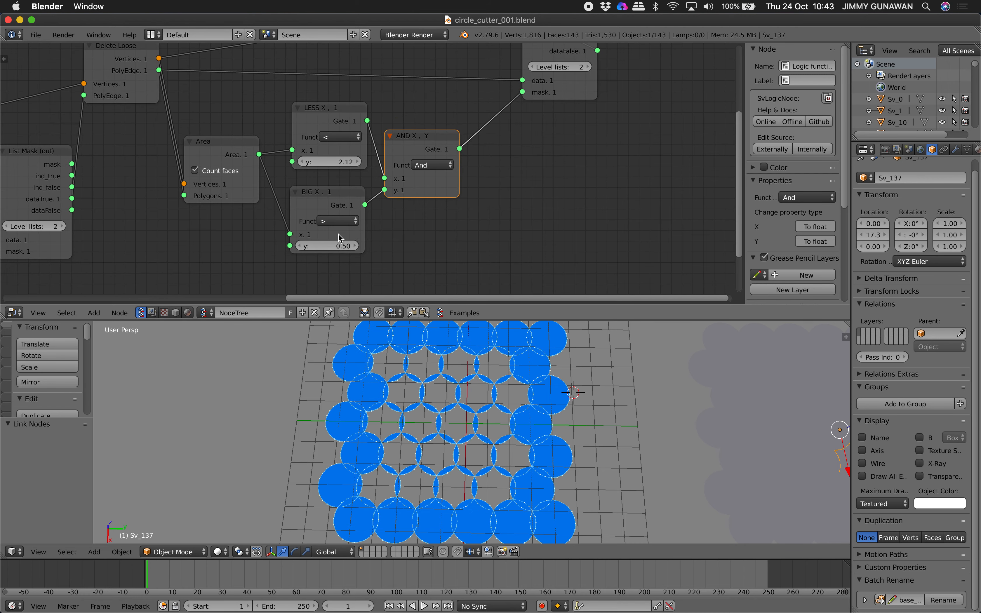
Raise the greater-than node's y threshold to 1.88 and save the file.
click(337, 245)
mouse_move(338, 246)
mouse_down()
mouse_move(323, 245)
mouse_move(354, 246)
mouse_up()
click(339, 245)
drag(327, 246, 332, 246)
key(ctrl+s)
click(464, 419)
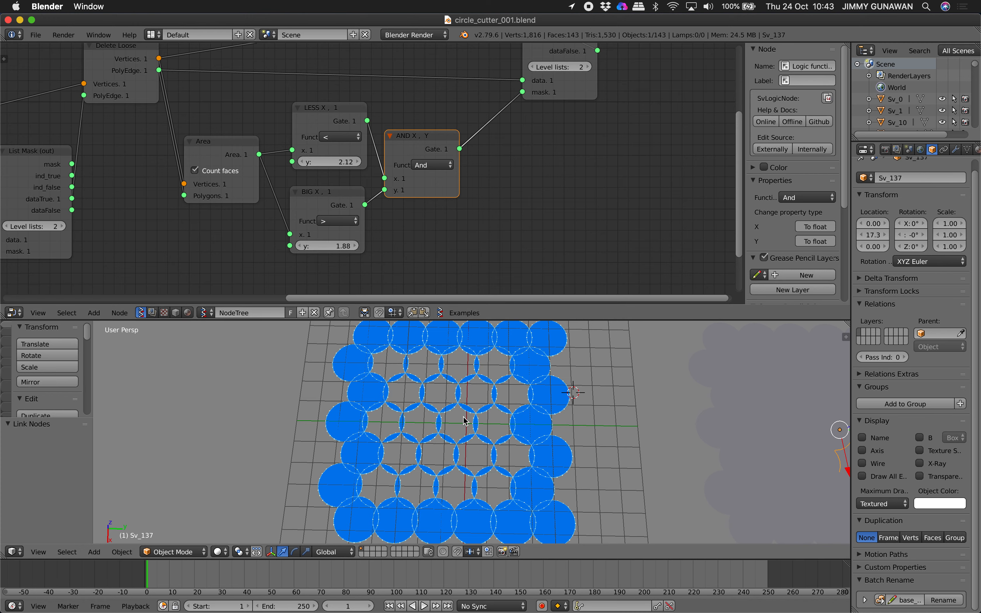
Reposition the second List Mask and connect its dataTrue to the last Delete Loose's PolyEdge.
middle_drag(541, 221, 453, 282)
middle_drag(545, 194, 475, 254)
mouse_move(420, 88)
mouse_down()
mouse_move(537, 91)
mouse_move(508, 79)
mouse_up()
drag(402, 116, 403, 150)
middle_drag(445, 167, 433, 115)
scroll(433, 114, up, 2)
drag(403, 114, 427, 128)
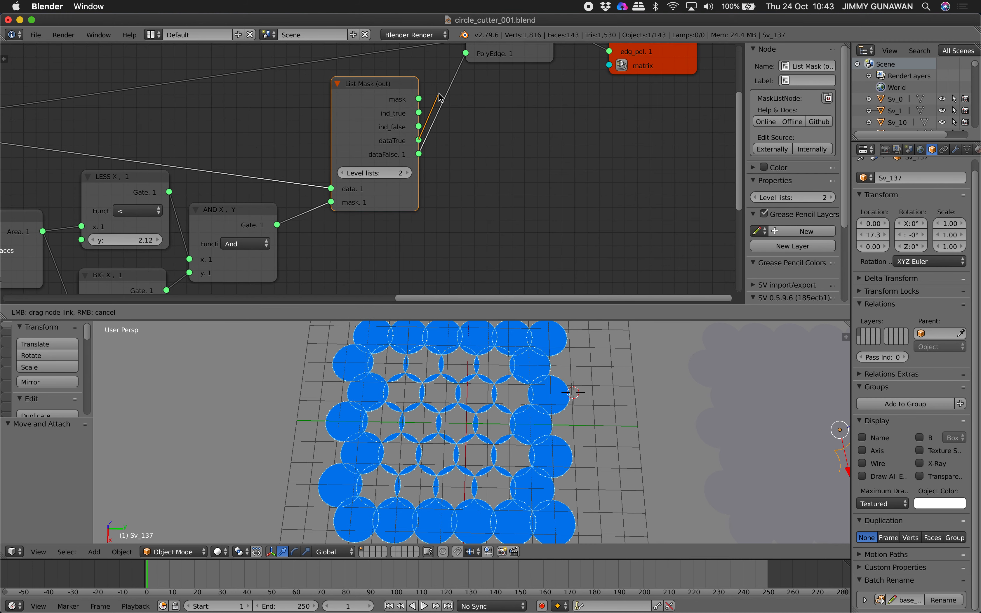
drag(466, 59, 466, 58)
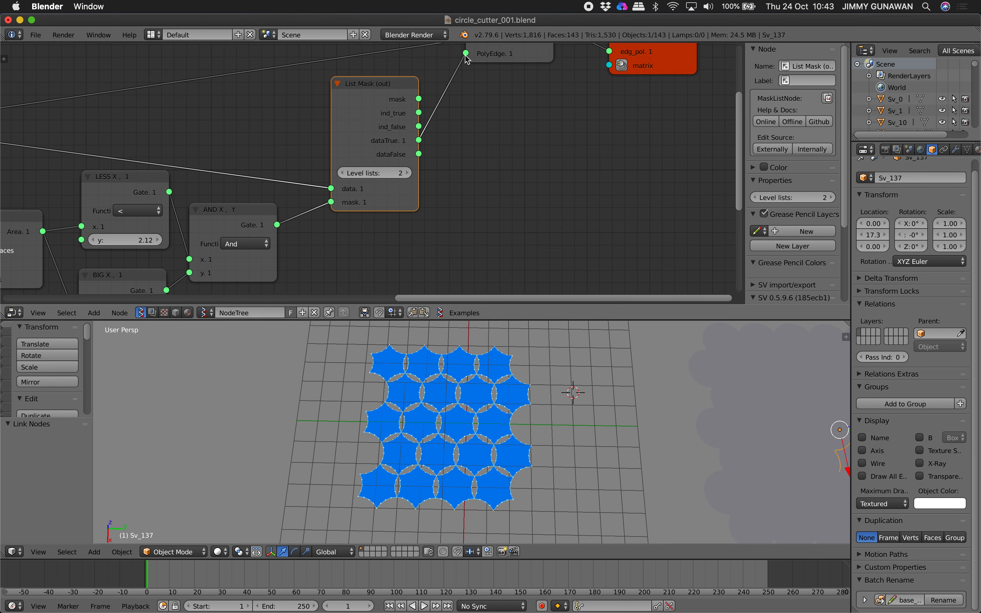
Delete all previously baked objects from the scene and view the remaining preview at an angle.
key(a)
key(a)
key(x)
click(633, 440)
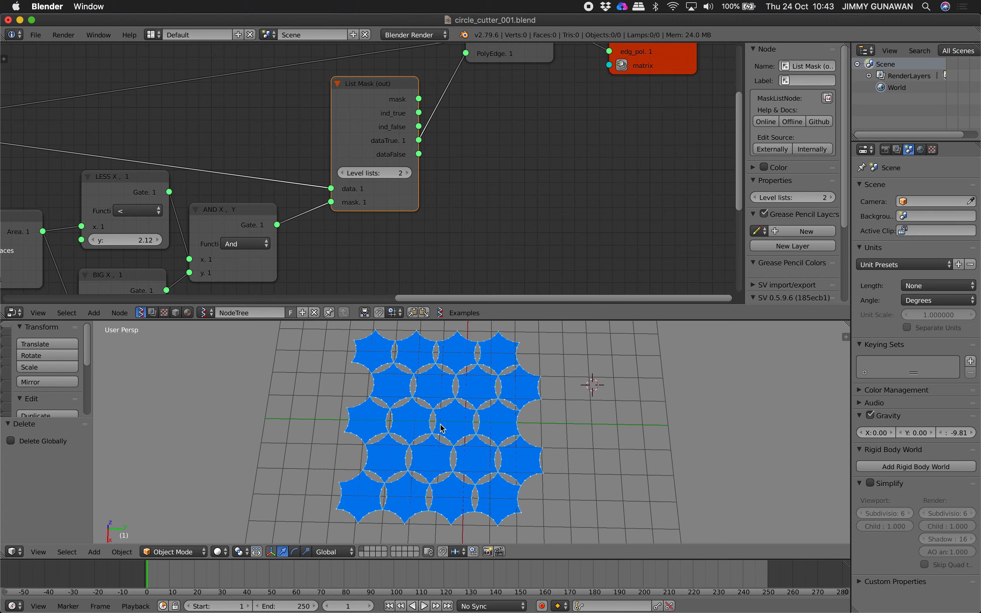
middle_drag(416, 420, 527, 324)
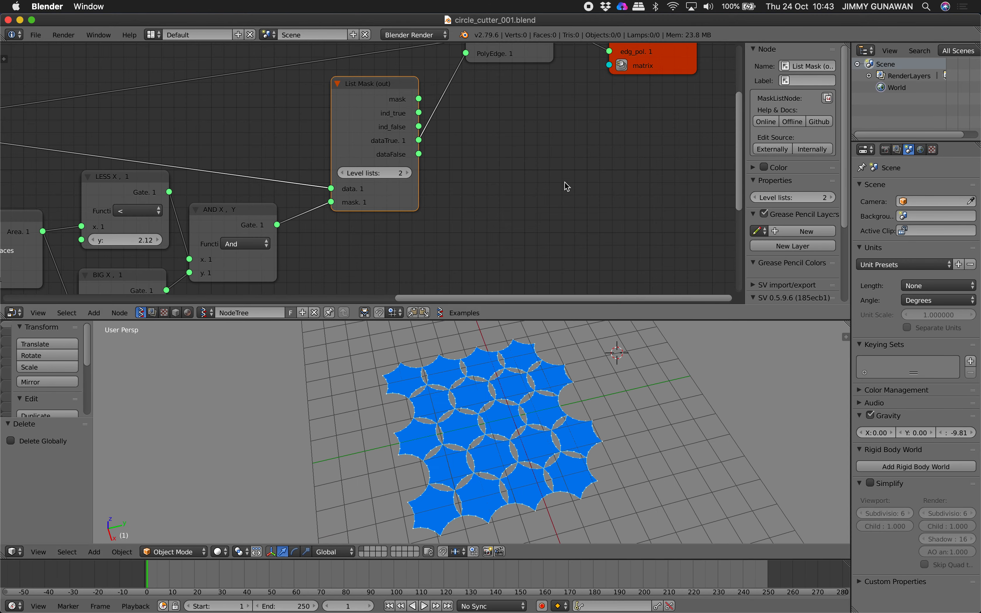
Bake the filtered circle pieces from Viewer Draw and move the baked mesh along the Y axis.
scroll(408, 206, down, 2)
click(478, 64)
key(a)
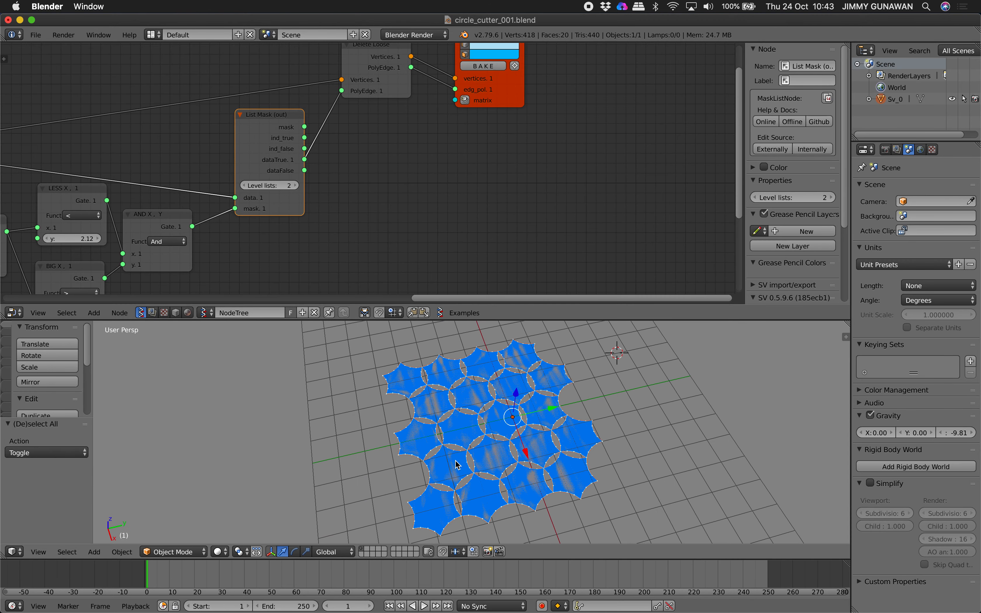
key(g)
key(y)
click(707, 403)
Inspect the baked mesh beside the preview and delete it from the scene.
shift+middle_drag(706, 403, 483, 399)
key(a)
key(a)
key(a)
key(a)
key(a)
shift+middle_drag(509, 435, 628, 425)
click(610, 419)
right_click(610, 420)
key(x)
click(611, 420)
Save the file and hide the node editor's properties sidebar to show more of the node tree.
middle_drag(491, 390, 552, 449)
key(ctrl+s)
click(552, 449)
middle_drag(242, 186, 485, 203)
scroll(486, 206, down, 3)
middle_drag(191, 203, 339, 191)
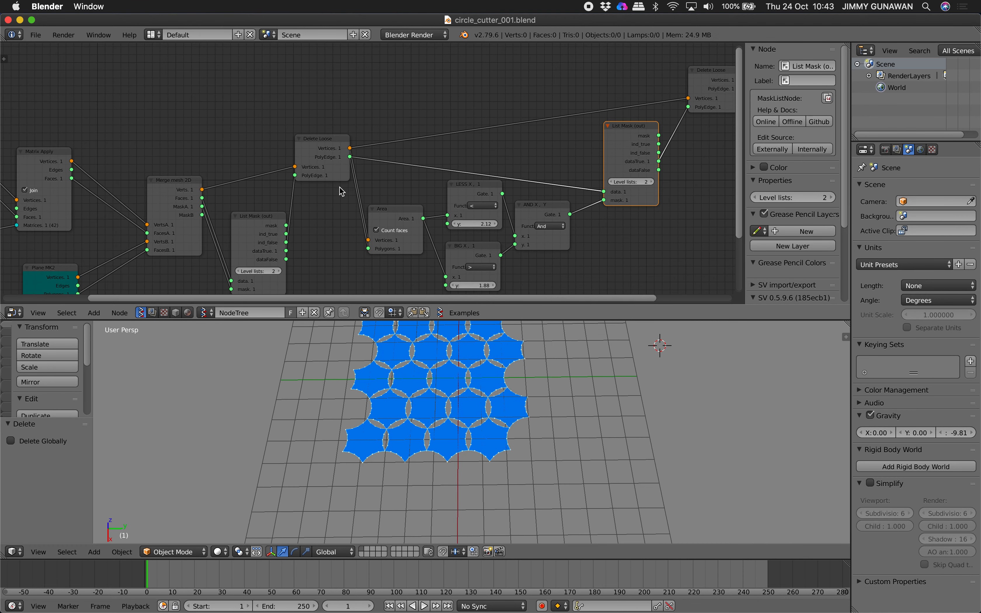
scroll(339, 191, down, 4)
middle_drag(245, 197, 289, 147)
middle_drag(543, 169, 641, 159)
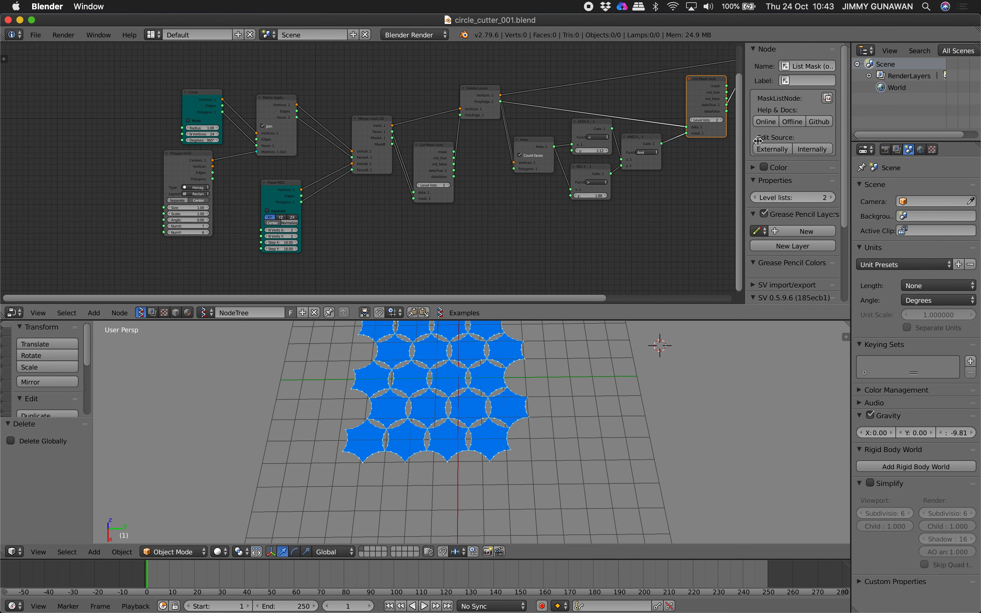
drag(757, 141, 845, 140)
Move the Circle and Polygon Grid nodes farther away from Matrix Apply.
scroll(360, 144, up, 4)
middle_drag(337, 158, 368, 181)
drag(228, 121, 176, 96)
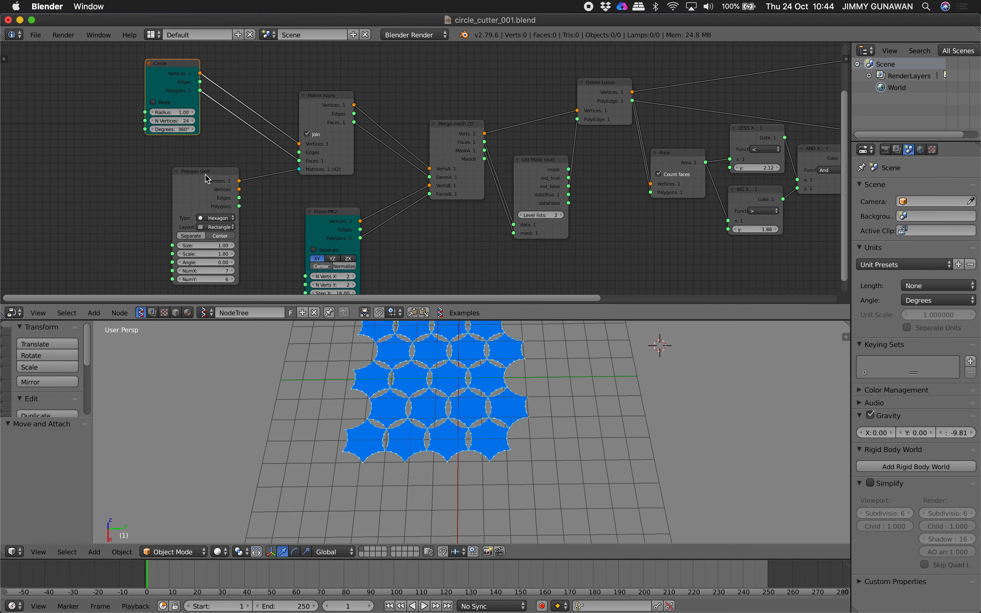
drag(205, 175, 138, 181)
Insert a Randomize Input Vectors node between Polygon Grid's Centers and Matrix Apply's Matrices.
scroll(211, 185, up, 2)
key(alt+space)
text(randomize)
key(Return)
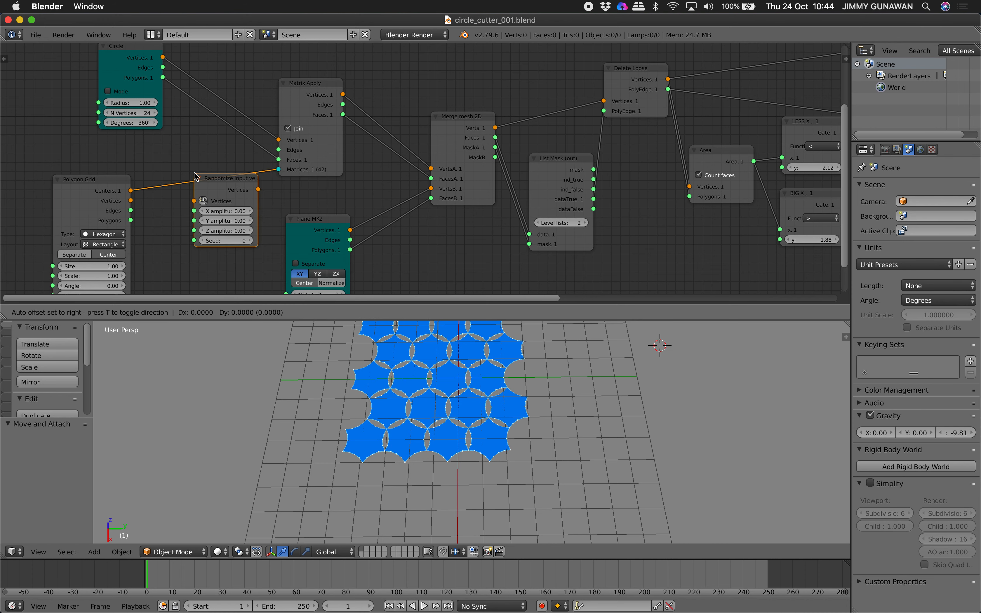
click(179, 165)
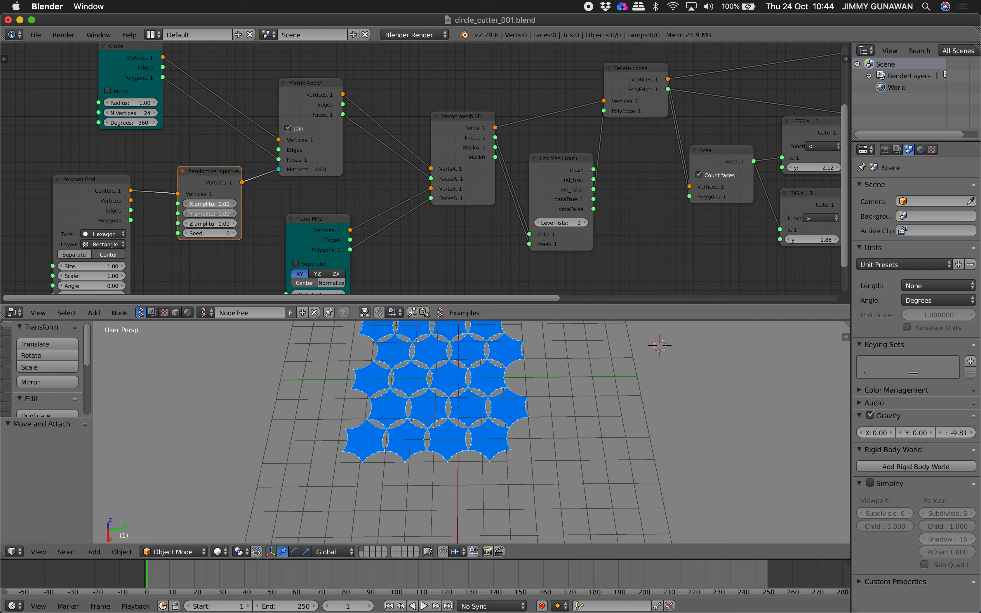
Set the randomizer's X and Y amplitudes to 0.36 and its seed to 28.
drag(209, 214, 239, 214)
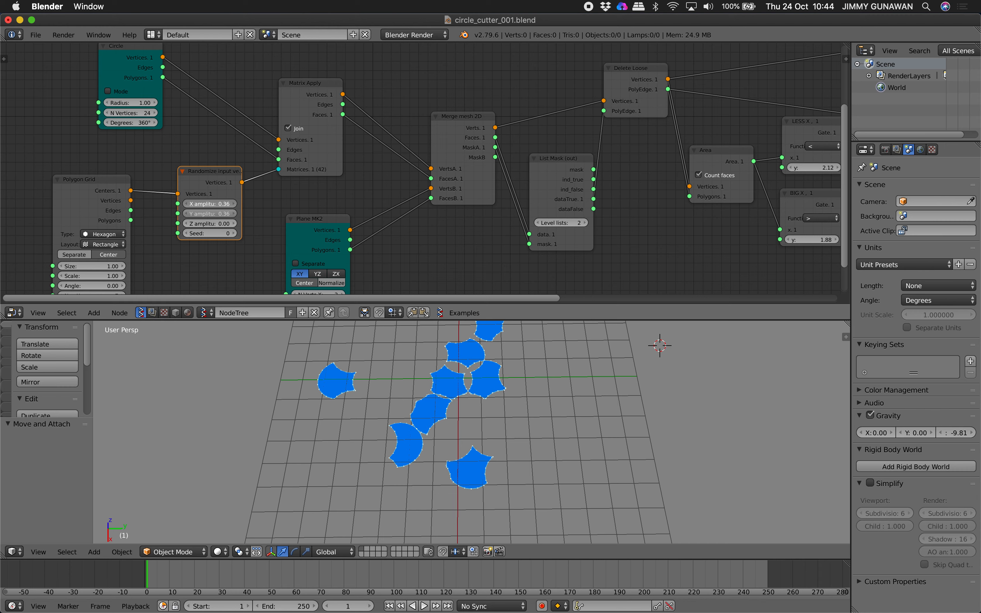
shift+middle_drag(398, 388, 374, 444)
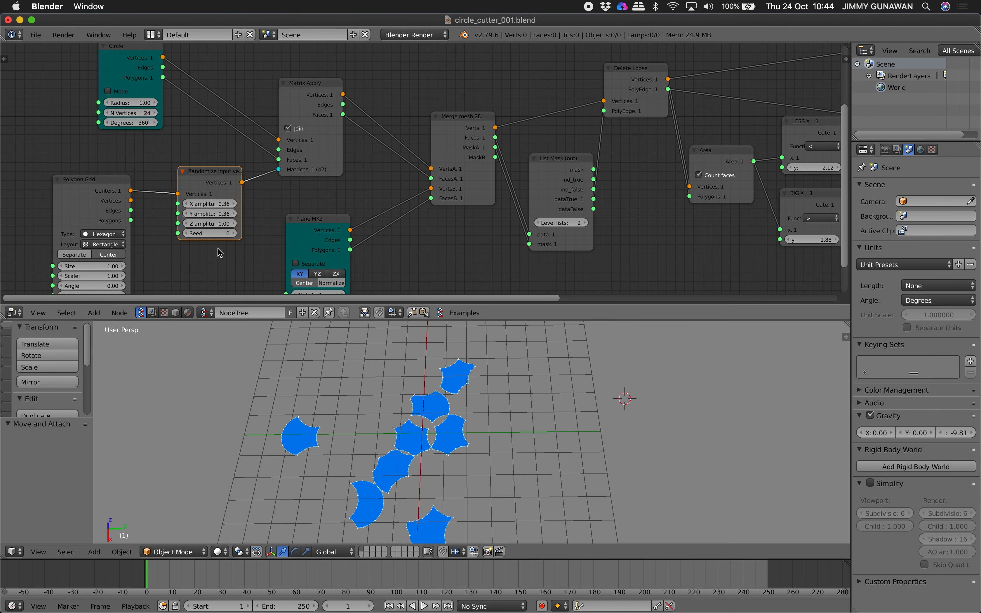
drag(213, 233, 227, 234)
Reconnect Polygon Grid's Centers directly to Matrix Apply's Matrices, delete the randomizer node and save over the file.
drag(131, 190, 198, 182)
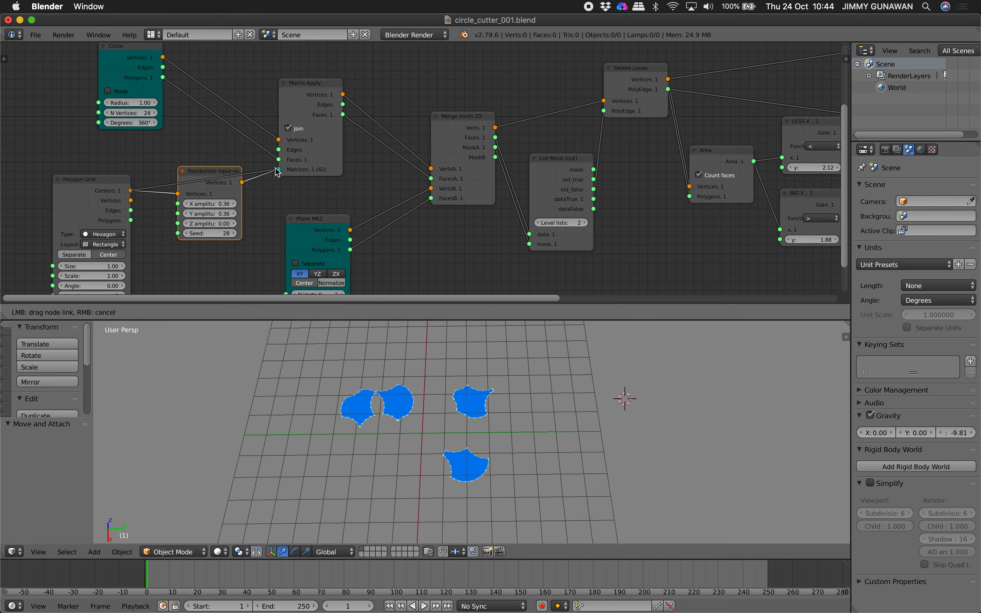
drag(277, 172, 278, 170)
key(x)
key(ctrl+s)
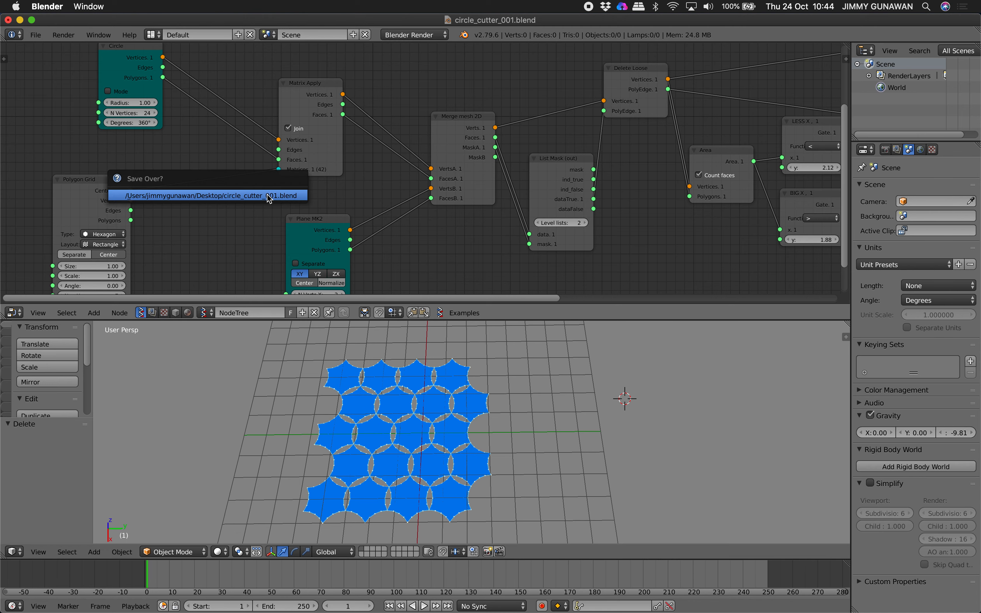
click(268, 194)
Try other Circle node radii such as 0.91 and restore the radius to 1.00.
middle_drag(470, 444, 473, 429)
middle_drag(200, 153, 324, 187)
scroll(324, 186, up, 3)
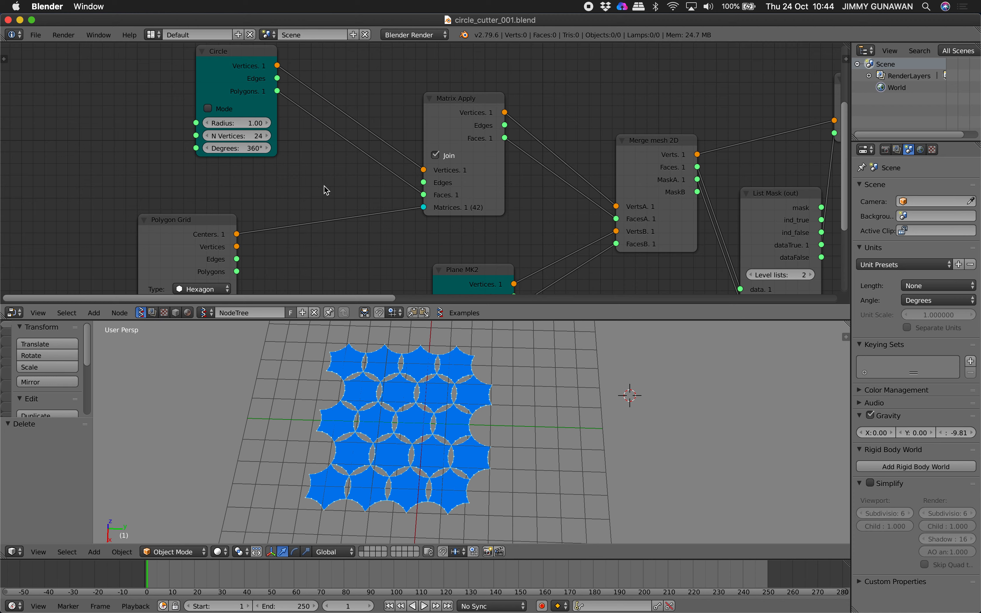
mouse_move(236, 123)
mouse_down()
mouse_move(278, 123)
mouse_move(227, 123)
mouse_up()
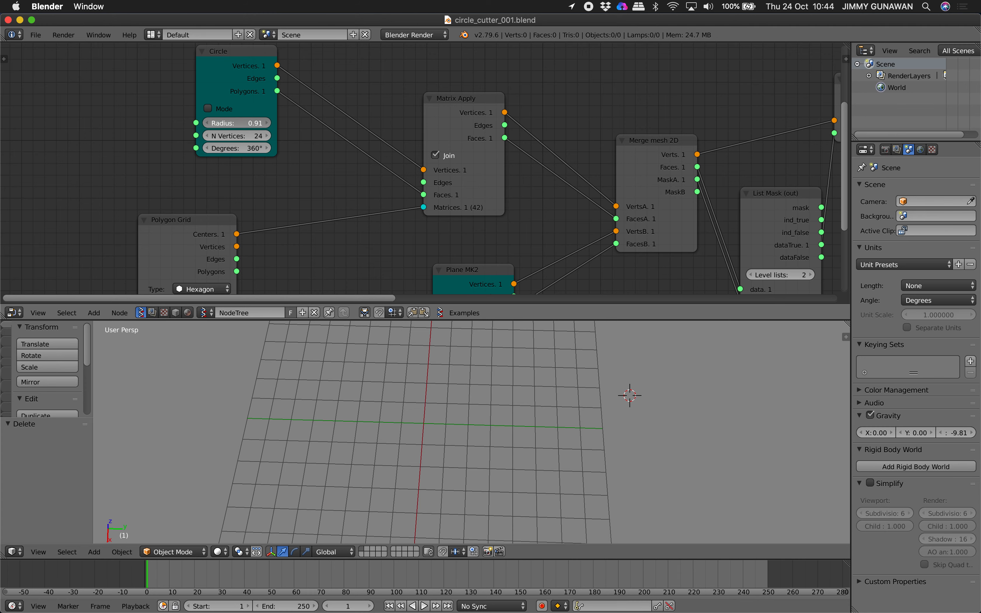
drag(227, 123, 214, 123)
drag(215, 123, 219, 123)
drag(226, 123, 230, 123)
click(245, 122)
key(Return)
Move the Polygon Grid node closer to the Matrix Apply node.
middle_drag(330, 164, 242, 112)
drag(135, 172, 254, 129)
middle_drag(271, 130, 231, 108)
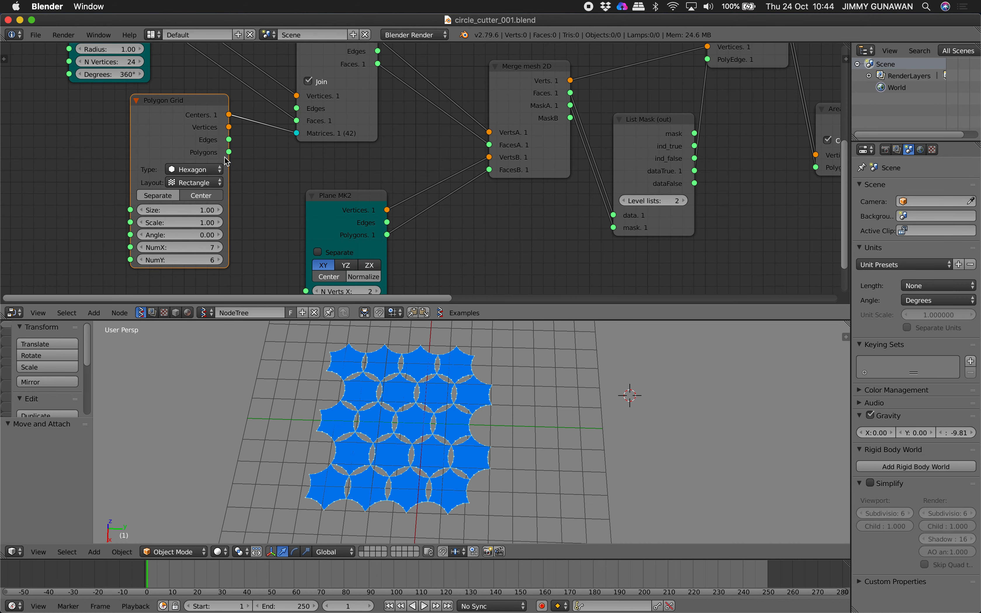
Try the Triangle and Square types in the Polygon Grid node and return it to Hexagon.
click(189, 170)
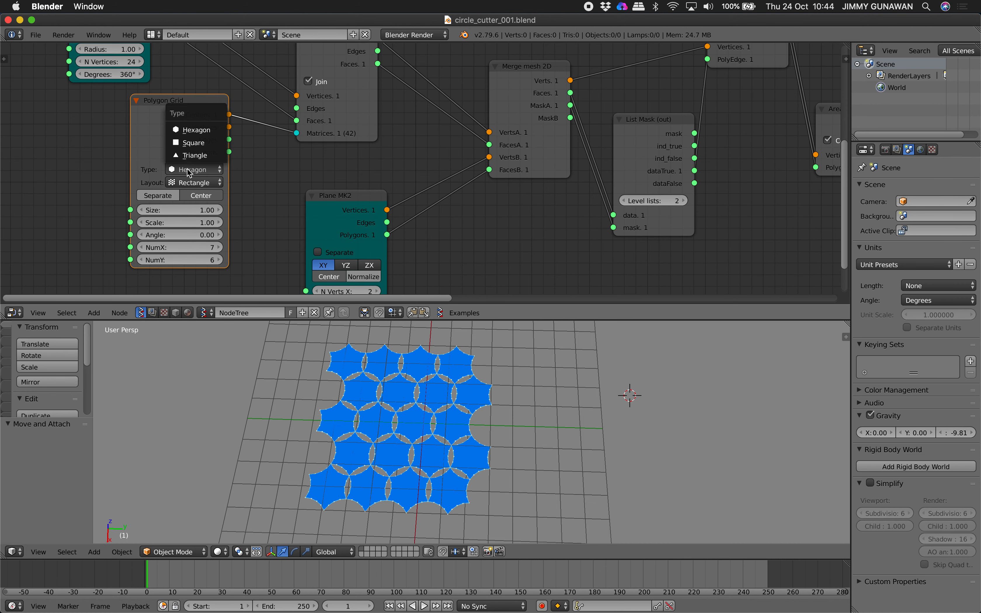
click(196, 156)
scroll(355, 383, down, 3)
click(208, 170)
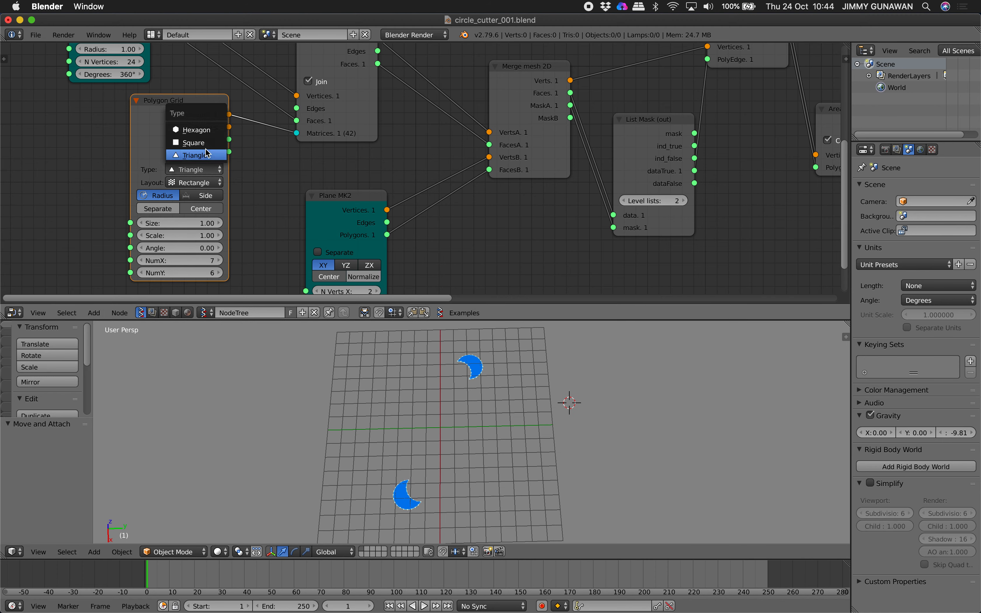
click(206, 143)
click(206, 170)
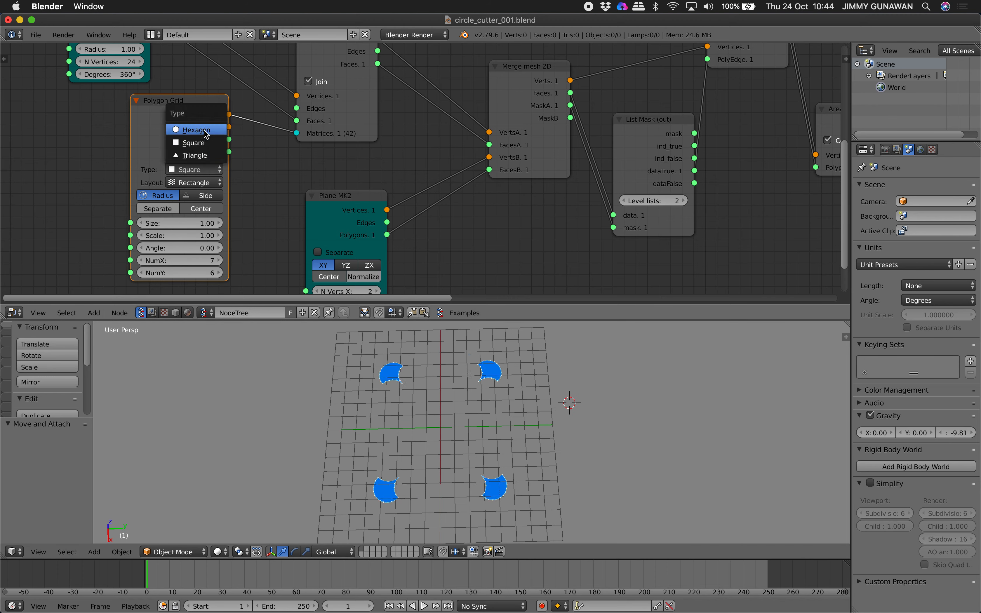
click(204, 130)
Move the List Mask (out) node beside Merge mesh 2D slightly upward.
mouse_move(563, 190)
middle_down()
mouse_move(490, 194)
mouse_move(457, 213)
middle_up()
mouse_move(608, 147)
middle_down()
mouse_move(436, 178)
mouse_move(528, 93)
middle_up()
scroll(377, 149, down, 1)
click(308, 138)
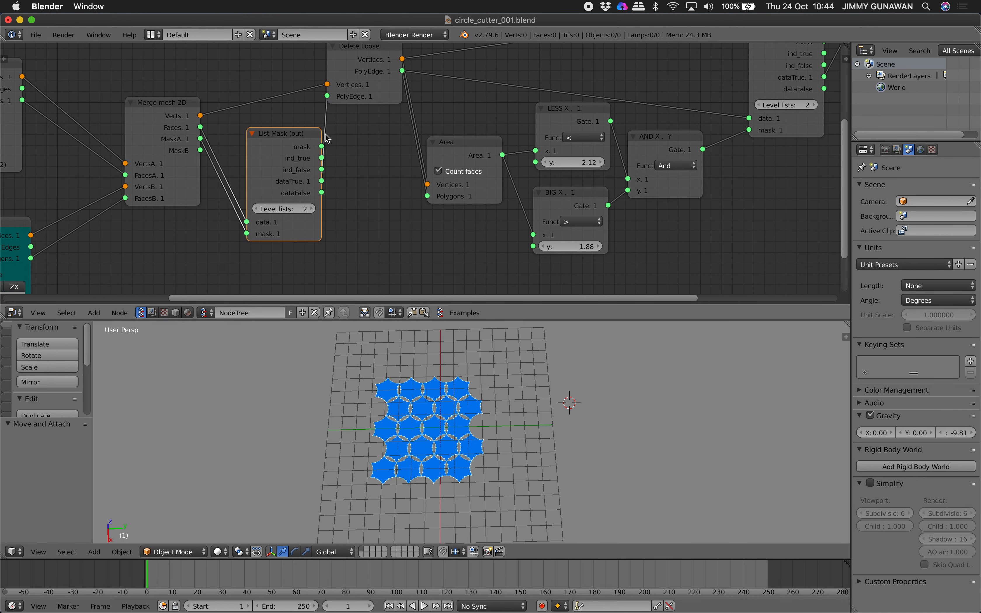
Reposition the LESS X and BIG X nodes so they stack between Area and AND X, Y, and save over the file.
middle_drag(397, 132, 356, 144)
drag(510, 148, 494, 161)
drag(521, 204, 515, 218)
key(ctrl+s)
click(499, 218)
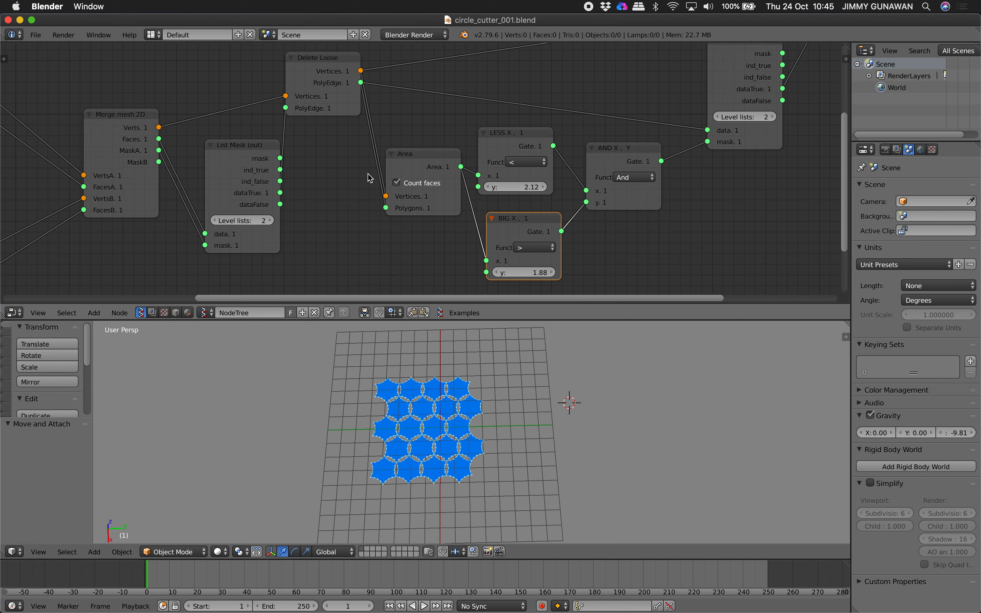
Move Merge mesh 2D closer to Matrix Apply and shift its neighbouring List Mask (out) node up toward it.
middle_drag(181, 139, 371, 149)
drag(314, 128, 280, 95)
middle_drag(290, 110, 316, 152)
scroll(316, 152, up, 5)
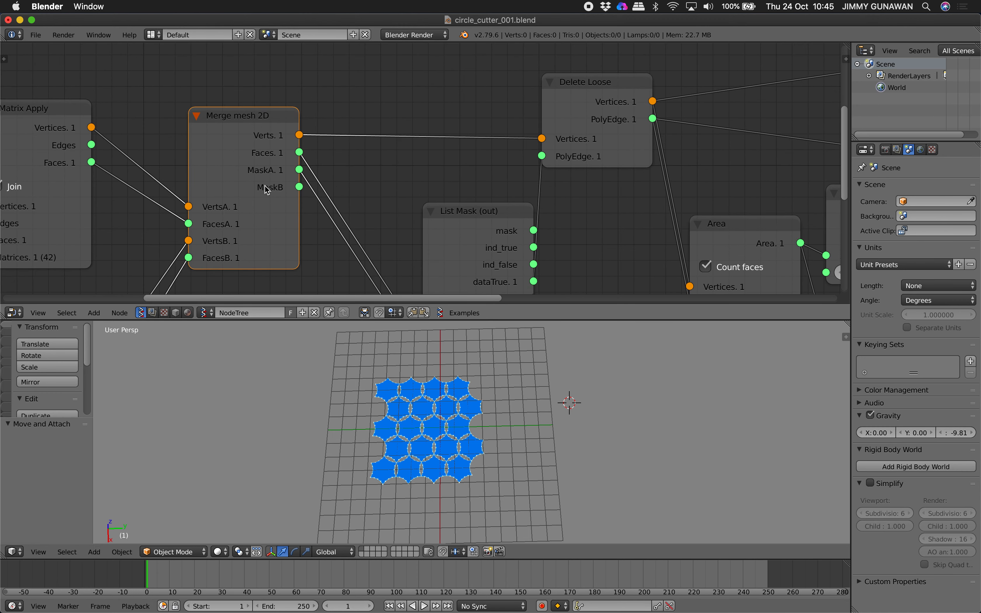
drag(260, 175, 244, 179)
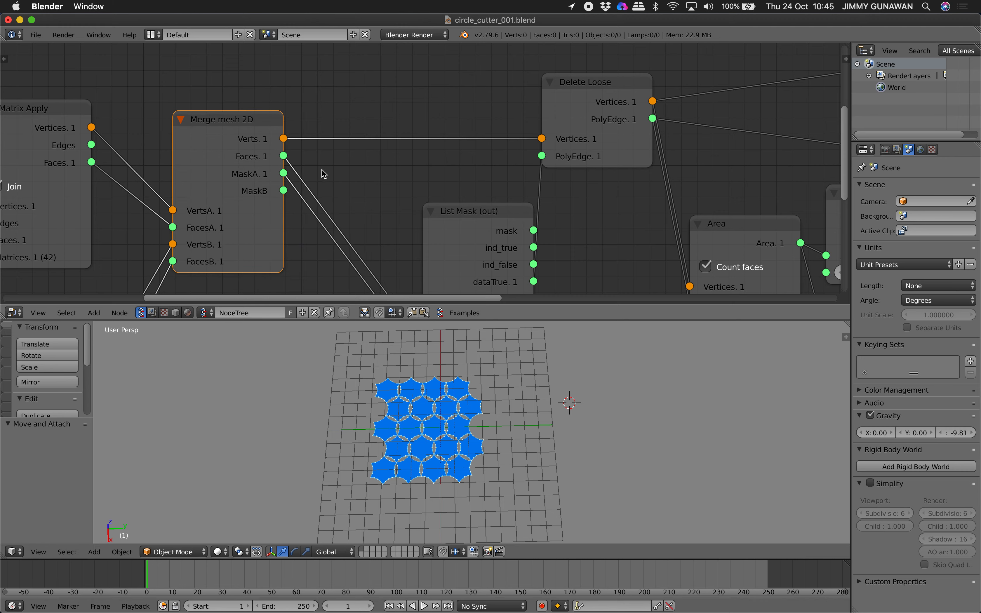
scroll(322, 169, down, 2)
middle_drag(418, 206, 341, 164)
drag(411, 180, 356, 150)
Bring the Area, LESS X and BIG X nodes closer together in a compact cluster.
middle_drag(641, 163, 505, 151)
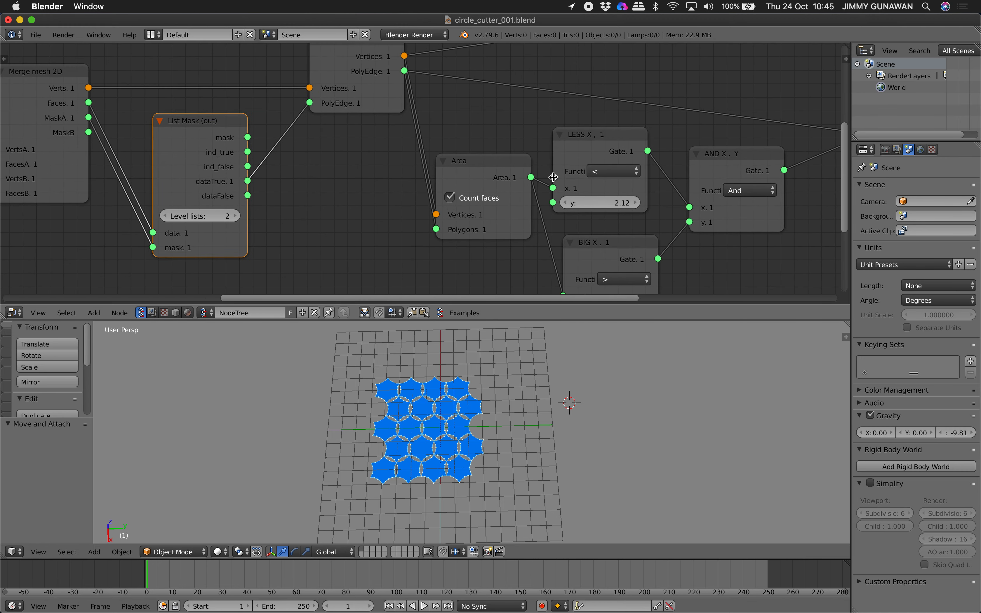
middle_drag(553, 177, 530, 113)
drag(463, 103, 451, 118)
drag(562, 81, 558, 75)
drag(579, 182, 554, 160)
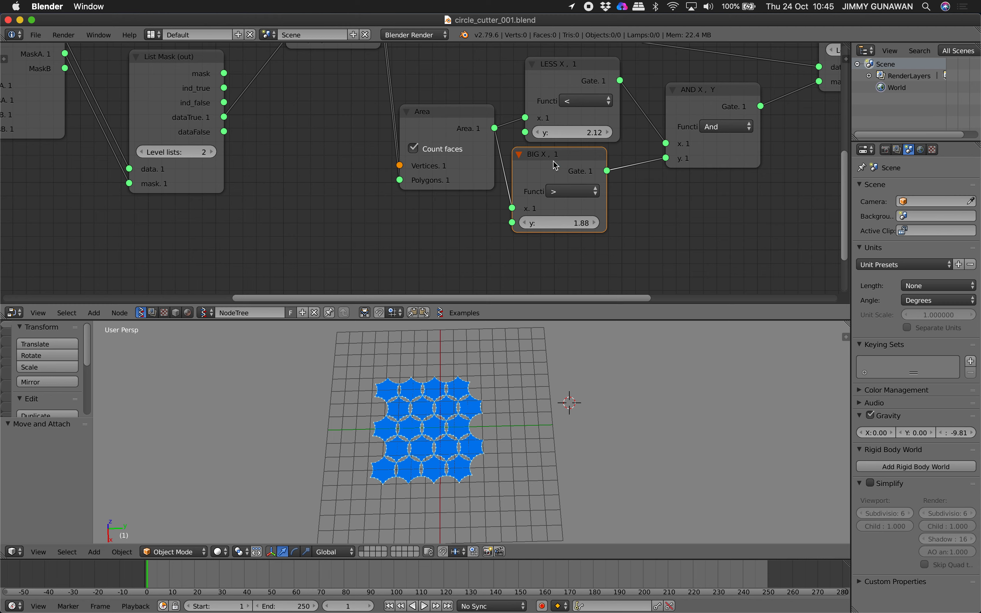
Move the Plane MK2 node that feeds Merge mesh 2D slightly up, beneath Matrix Apply.
shift+middle_drag(591, 405, 488, 369)
scroll(315, 198, down, 2)
middle_drag(315, 198, 641, 203)
middle_drag(417, 187, 540, 130)
drag(405, 171, 401, 146)
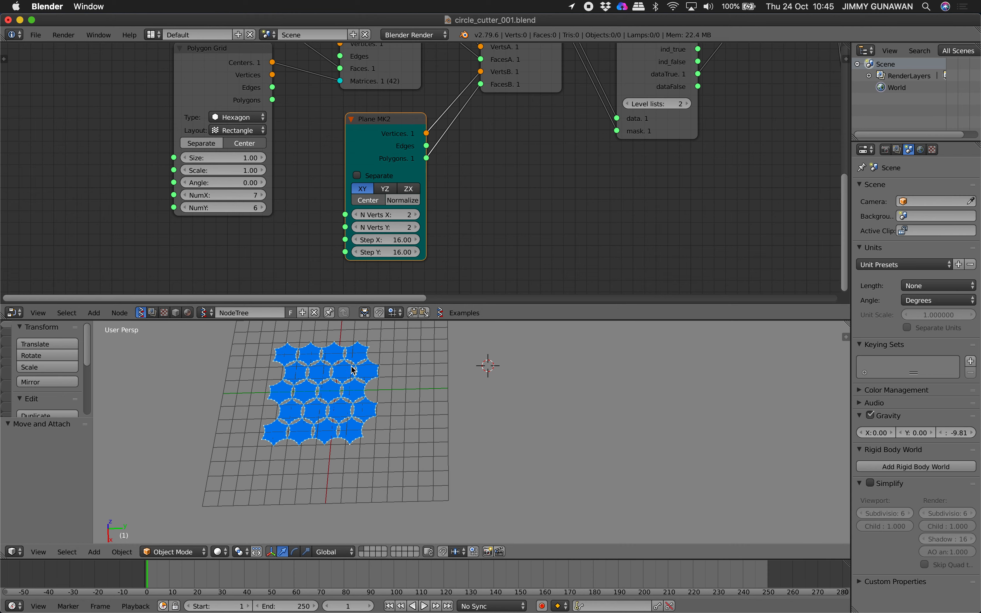
Move the Viewer Draw node away from the last Delete Loose node to leave room for another node.
shift+middle_drag(420, 350, 464, 387)
middle_drag(547, 91, 432, 212)
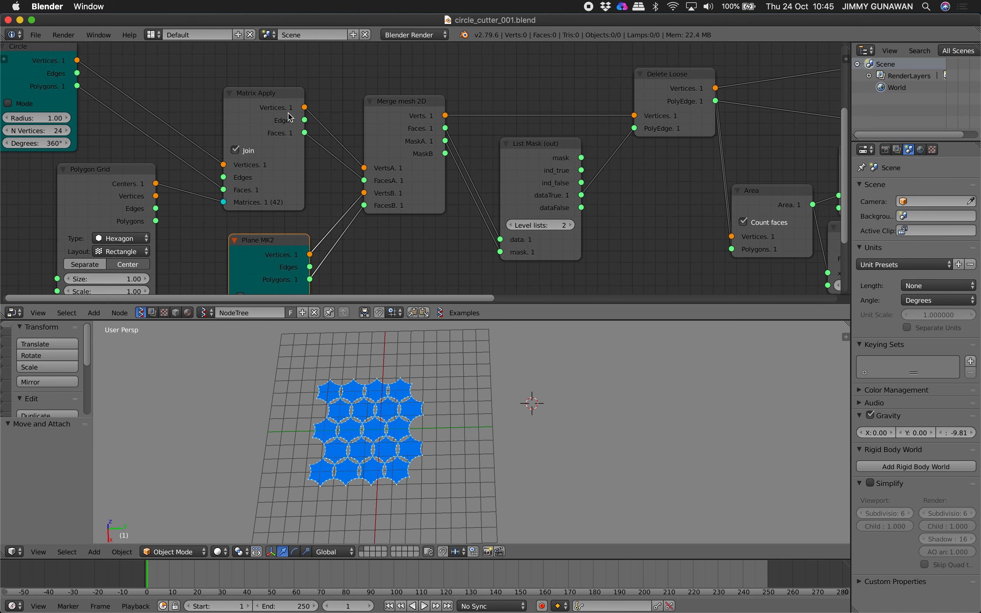
click(287, 114)
scroll(424, 132, down, 1)
middle_drag(809, 163, 471, 116)
scroll(509, 392, up, 1)
middle_drag(589, 193, 476, 196)
mouse_move(724, 127)
middle_down()
mouse_move(552, 185)
mouse_move(329, 292)
middle_up()
drag(480, 144, 561, 119)
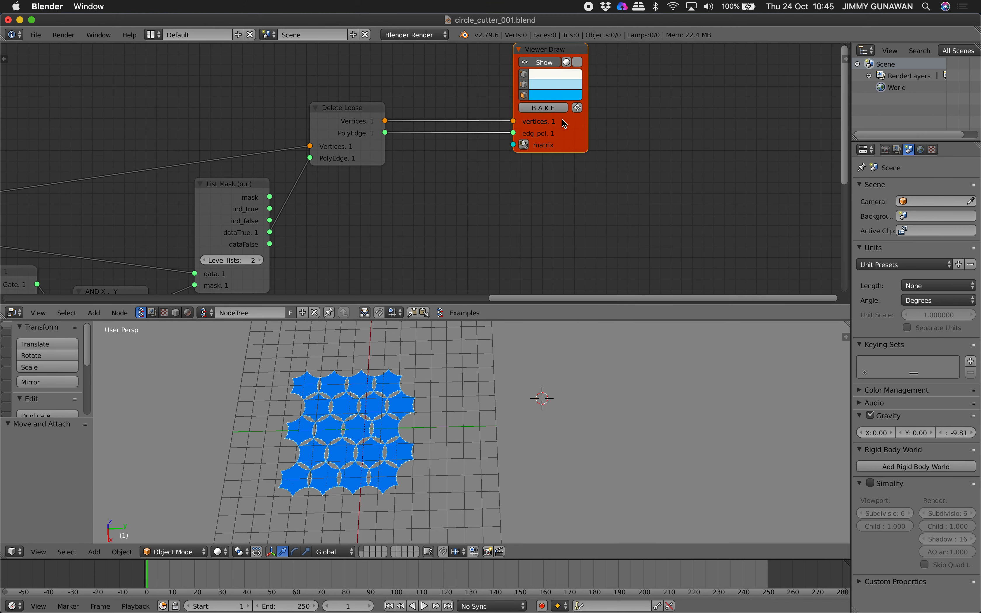
Insert a Polygon Boom node between Delete Loose and Viewer Draw, linking vertices and polygons, and save over the file.
key(shift+a)
click(465, 112)
text(polygon b)
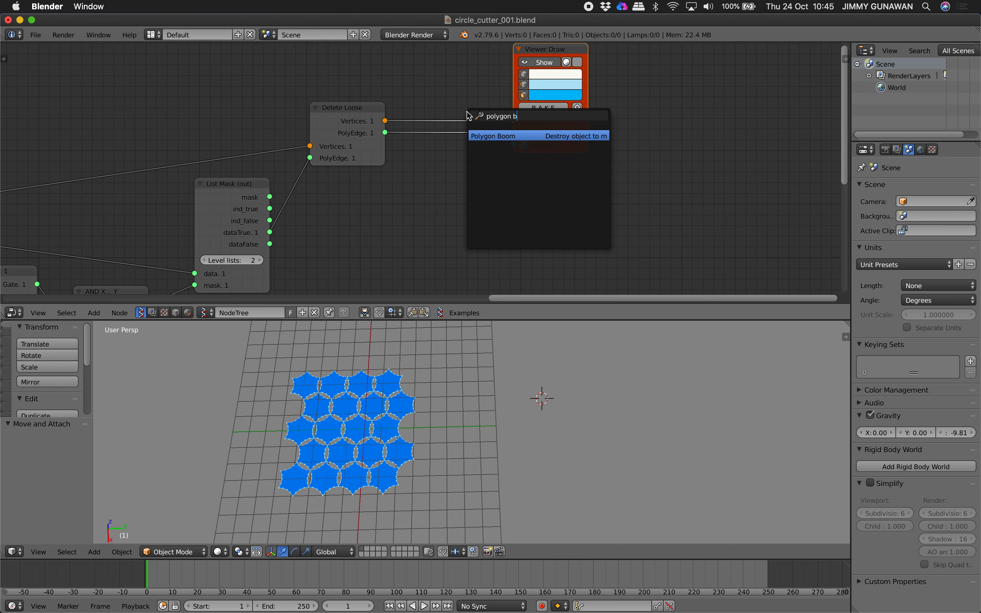
key(Return)
click(453, 106)
drag(385, 133, 422, 144)
drag(508, 118, 548, 132)
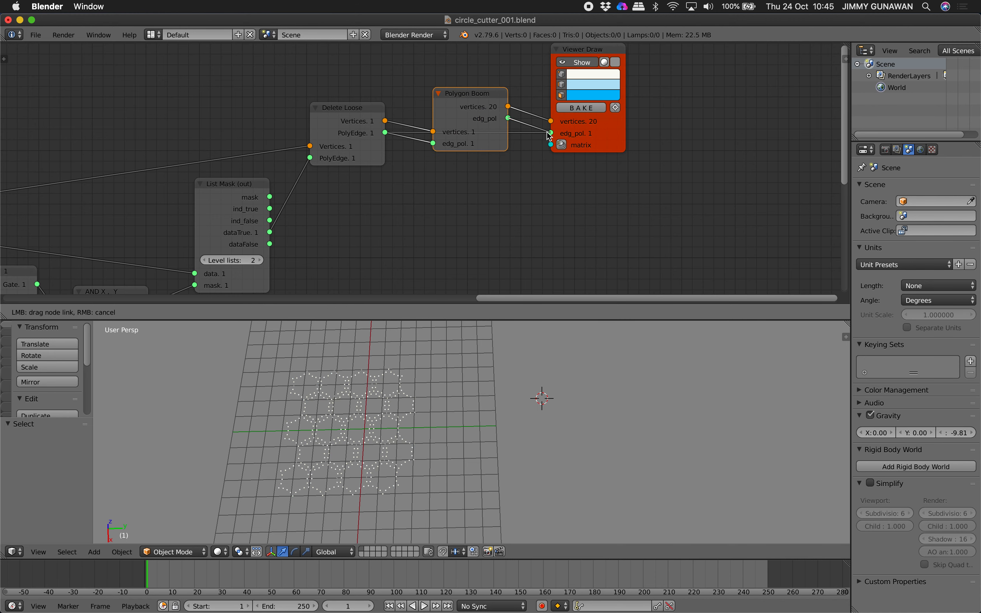
key(ctrl+s)
click(502, 297)
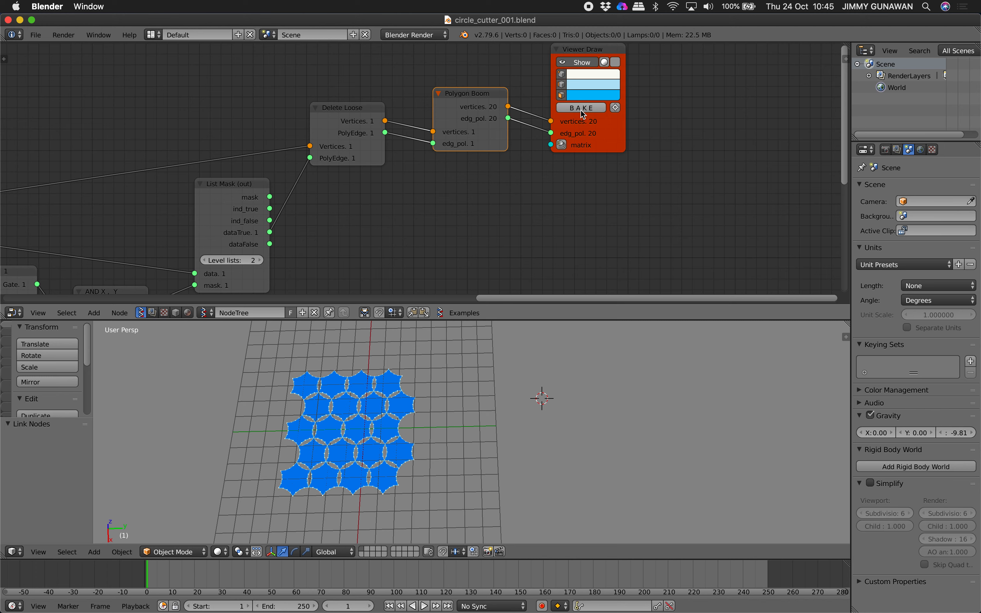
Bake the Viewer Draw pieces into separate mesh objects and move them beside the preview.
click(583, 115)
key(g)
click(632, 434)
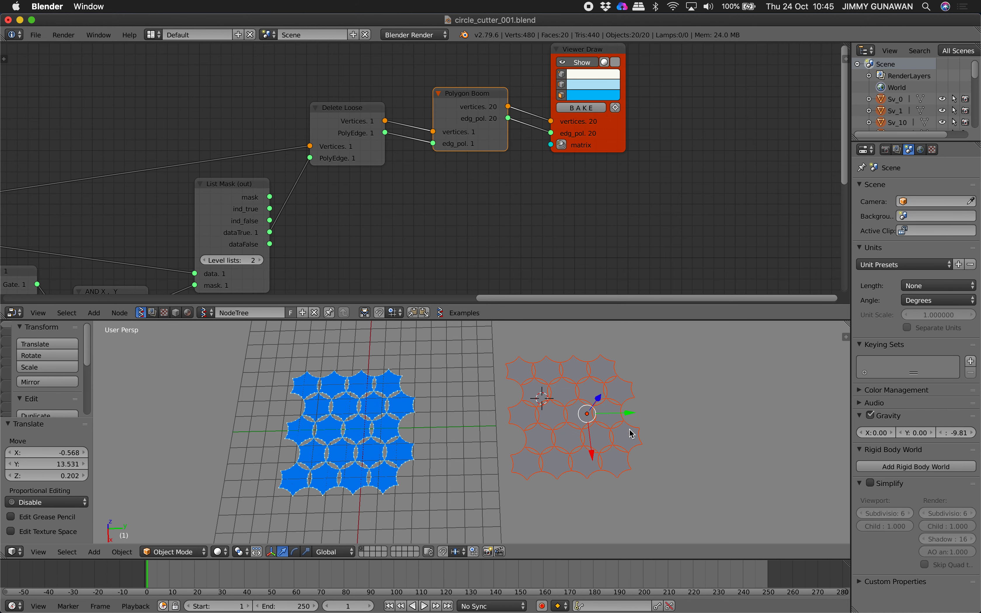
Delete all the baked mesh objects from the scene.
right_click(631, 434)
key(a)
key(a)
key(x)
click(657, 383)
Attach a new Matrix in node to Viewer Draw's matrix input and place it below Polygon Boom.
shift+middle_drag(555, 365, 601, 334)
mouse_move(610, 149)
mouse_down()
mouse_move(640, 170)
mouse_move(667, 166)
mouse_up()
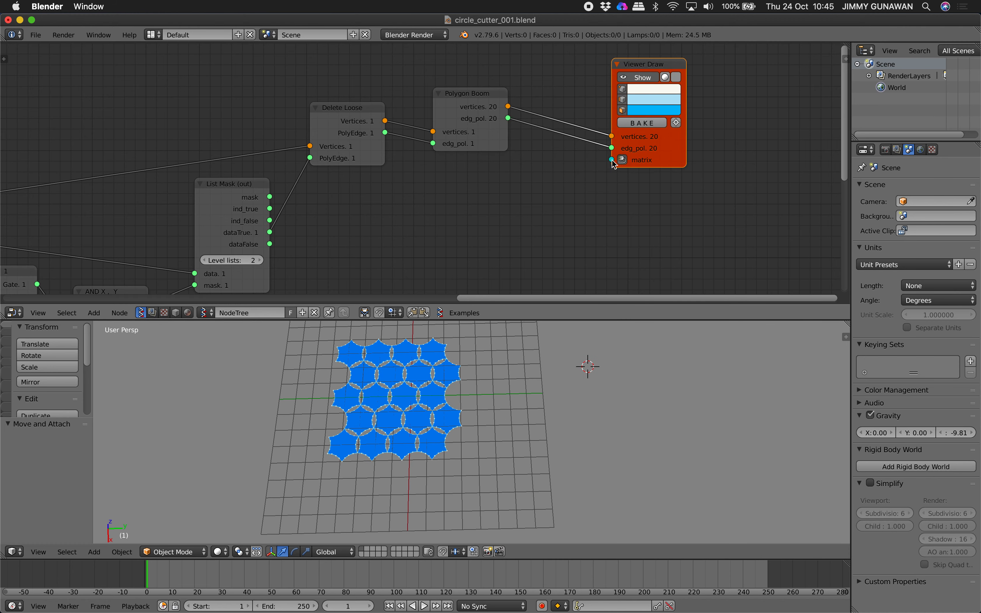
click(621, 160)
drag(510, 97, 561, 149)
key(shift+a)
click(456, 193)
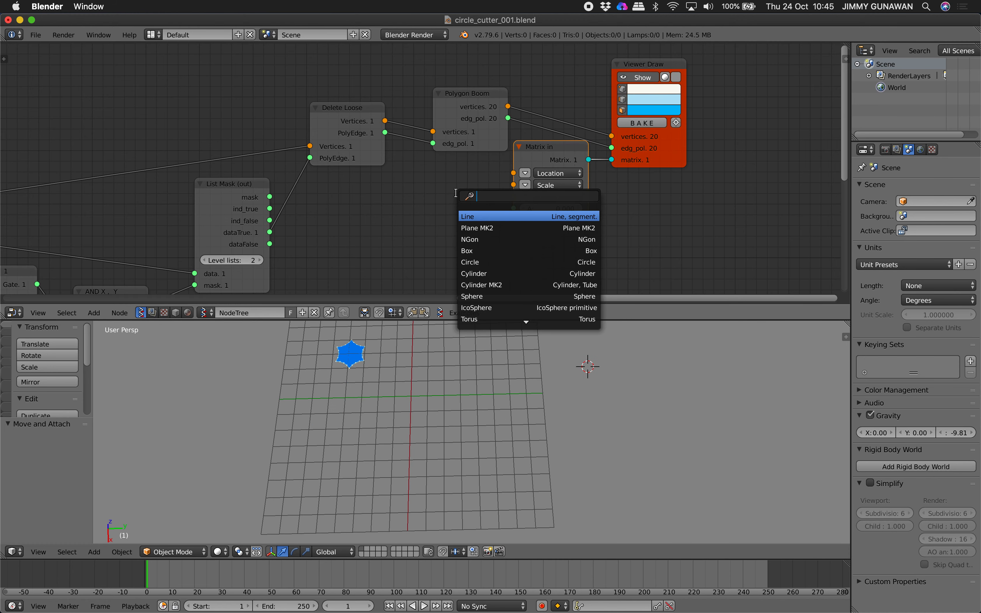
text(randomize)
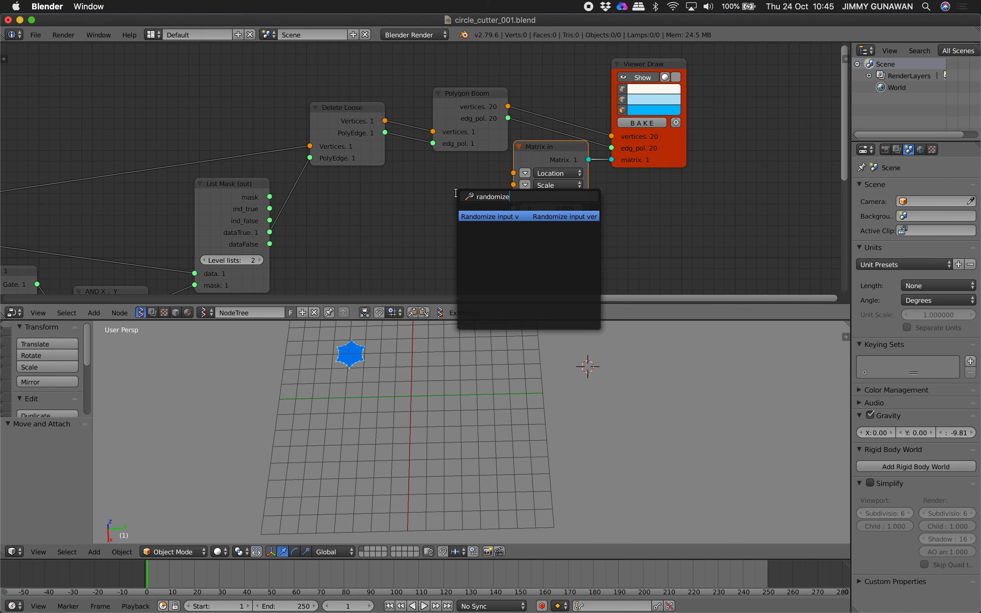
key(Escape)
Expand the Scale values in the Matrix in node and move the node lower.
click(525, 185)
drag(541, 148, 564, 174)
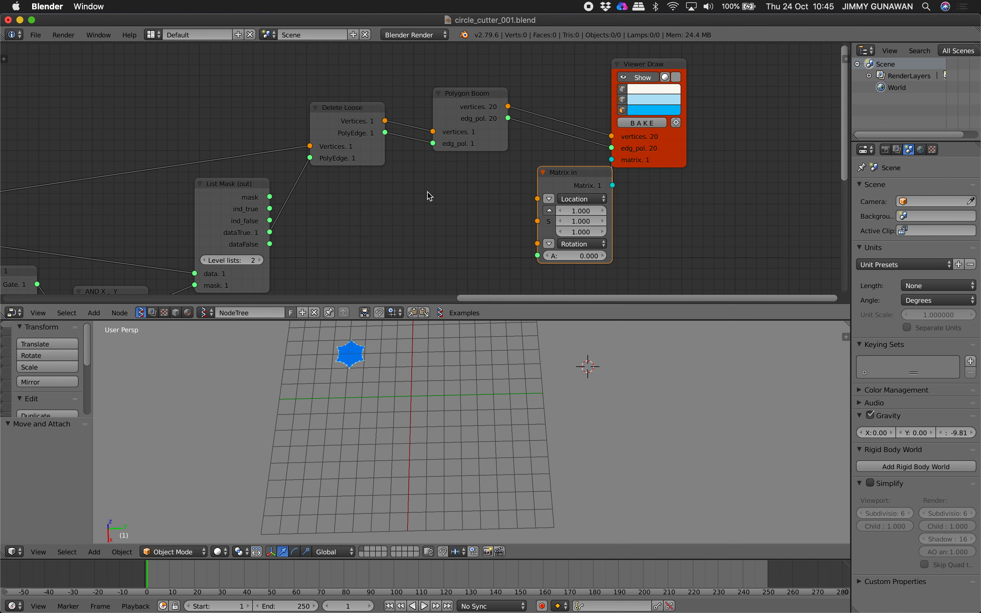
middle_drag(422, 197, 433, 165)
Add a Random Num Gen node in Float mode with Size 20 and Float Low 0.12.
key(shift+a)
click(440, 164)
text(random n)
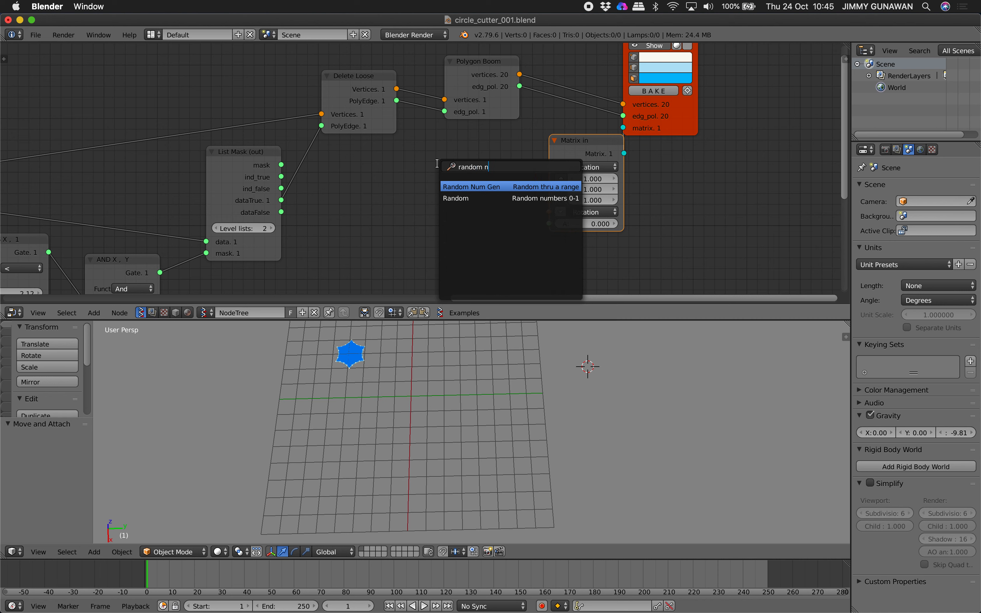
key(Return)
click(355, 167)
click(416, 195)
drag(418, 186, 394, 176)
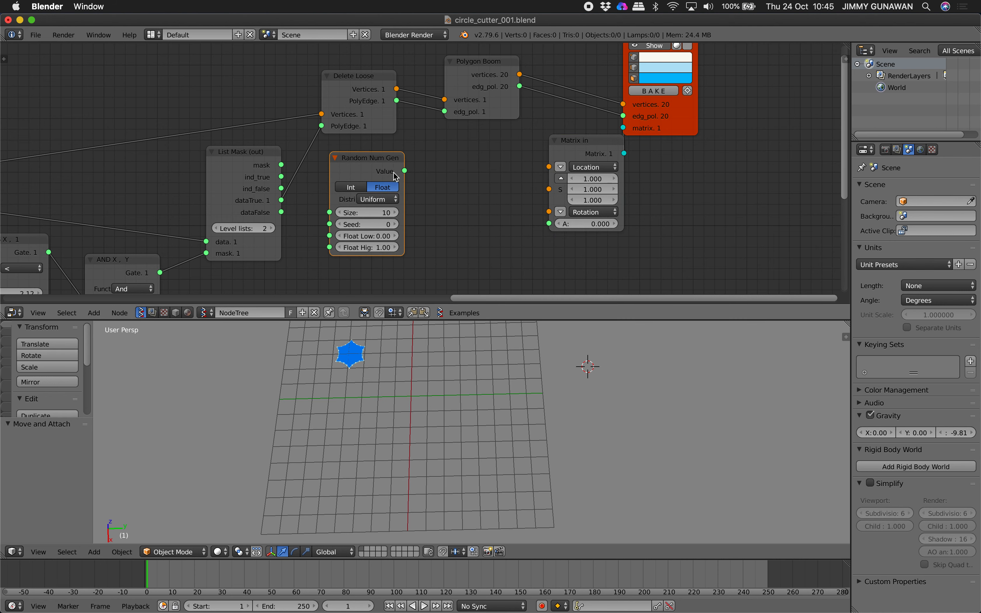
drag(685, 109, 733, 100)
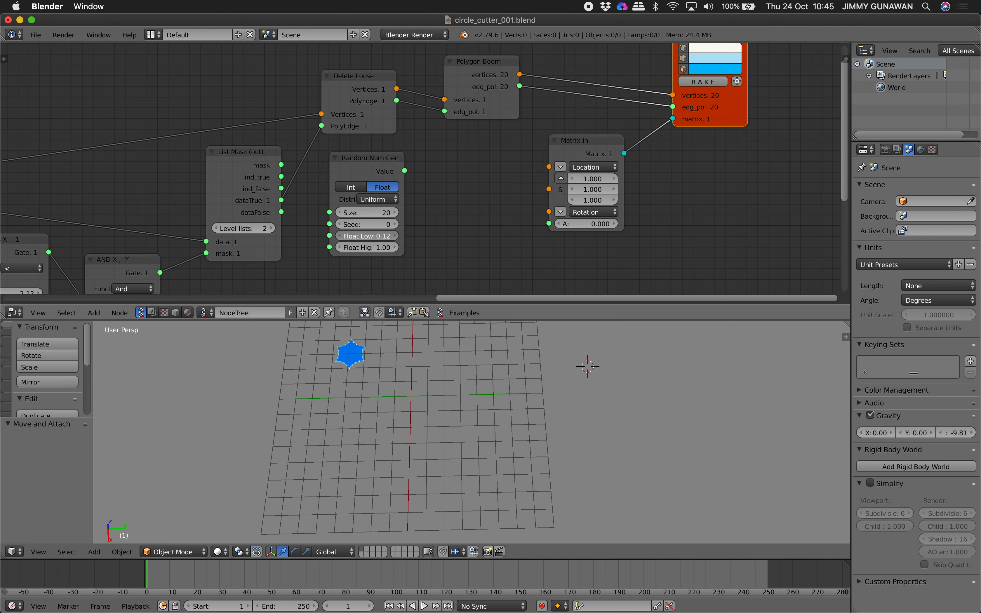
Add a Vector in node and connect Random Num Gen's Value to its X, Y and Z inputs.
key(alt+space)
text(vector in)
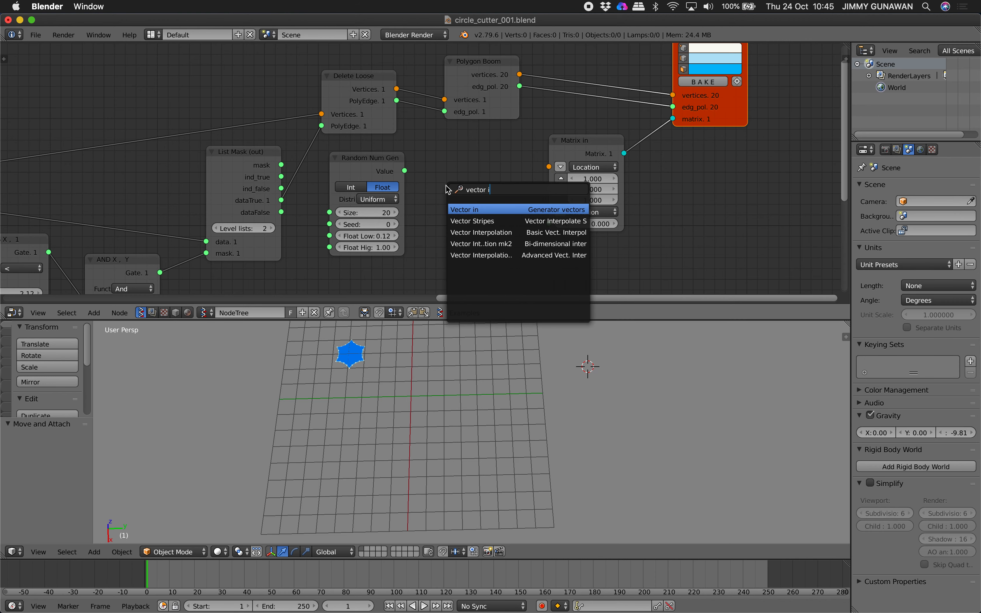
key(Return)
click(455, 158)
drag(404, 170, 455, 229)
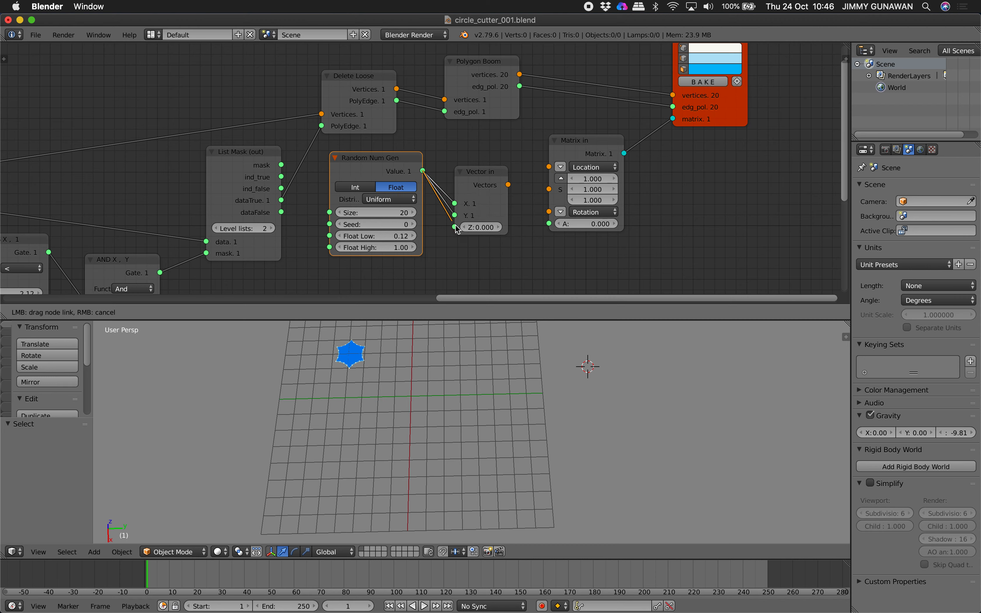
Connect Vector in's Vectors output to the Scale input of Matrix in.
drag(506, 186, 519, 166)
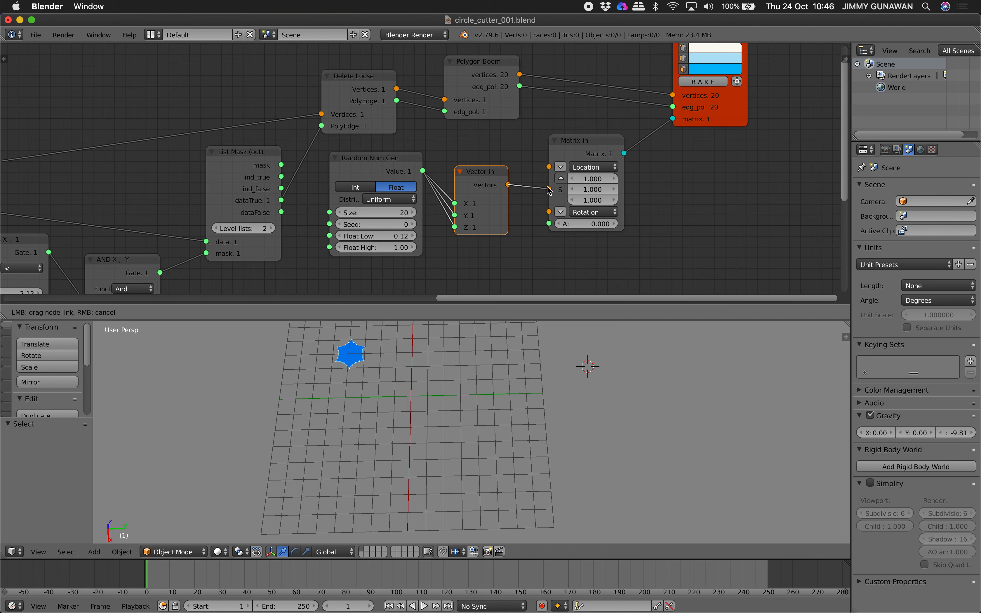
drag(547, 186, 549, 189)
scroll(505, 361, up, 2)
scroll(496, 253, up, 2)
mouse_move(602, 129)
middle_down()
mouse_move(561, 127)
mouse_move(470, 157)
mouse_move(470, 175)
middle_up()
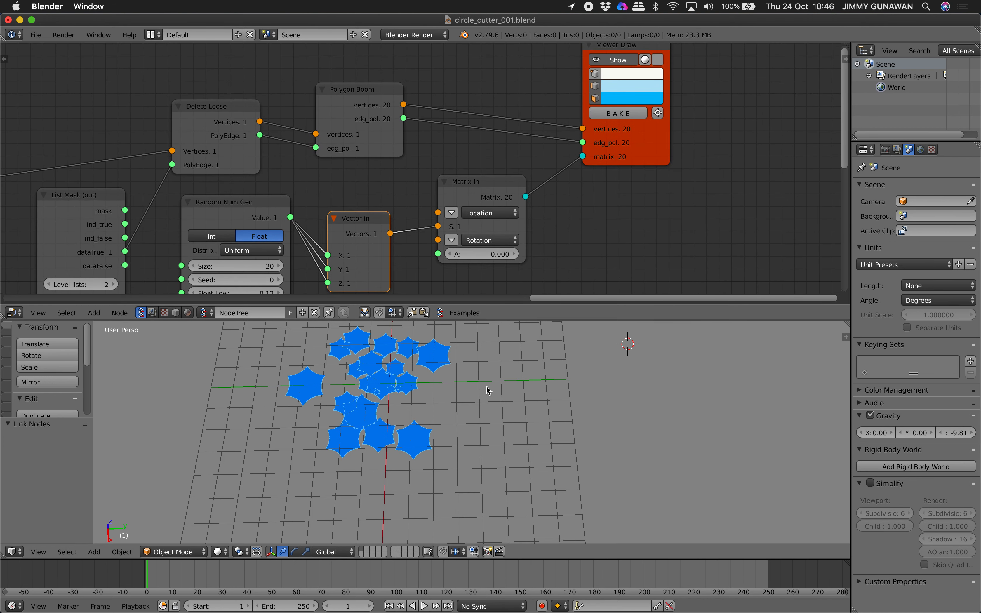
Set the Random Num Gen seed to 86.
shift+middle_drag(503, 382, 535, 382)
middle_drag(413, 244, 491, 192)
drag(316, 226, 364, 226)
Spread out the Vector in, Random Num Gen and Matrix in nodes to clear space below Polygon Boom.
drag(448, 173, 465, 206)
drag(347, 156, 363, 238)
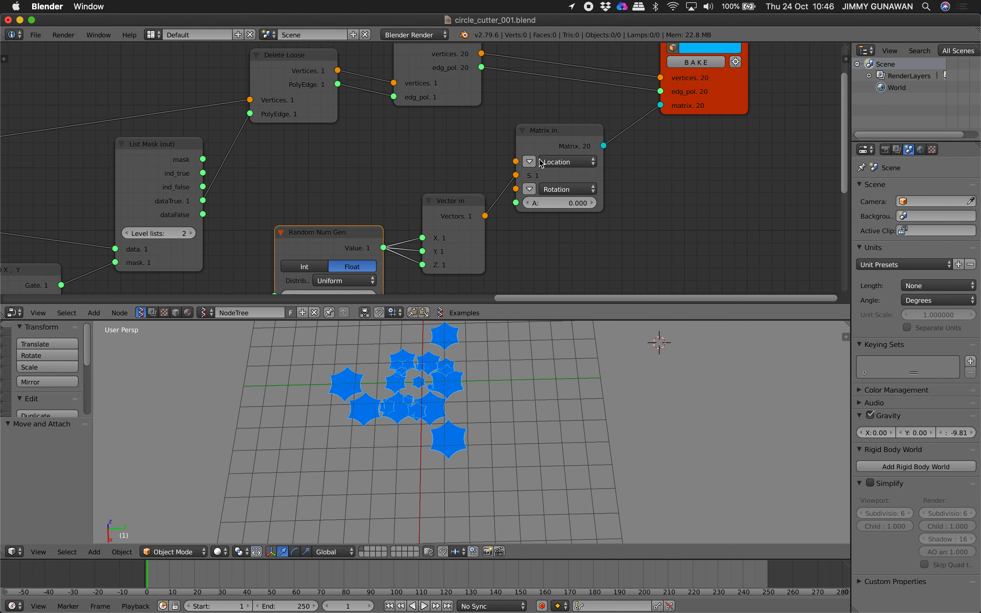
drag(542, 147, 599, 146)
ctrl+middle_drag(400, 208, 366, 200)
middle_drag(181, 202, 558, 172)
ctrl+middle_drag(301, 199, 136, 139)
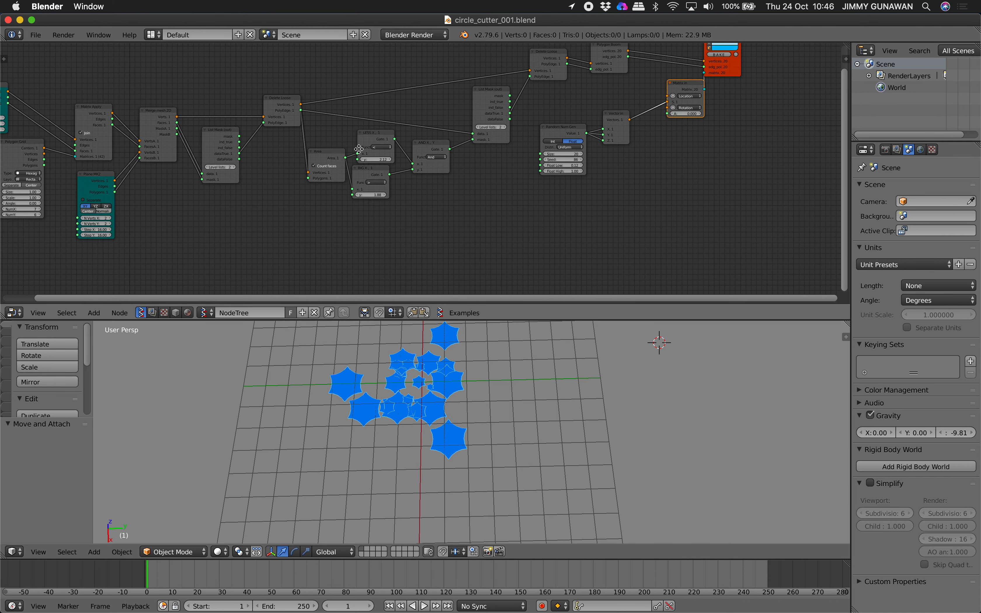
middle_drag(394, 144, 227, 147)
ctrl+middle_drag(227, 147, 440, 136)
drag(456, 96, 489, 131)
drag(383, 113, 401, 161)
middle_drag(401, 162, 348, 224)
ctrl+middle_drag(348, 223, 355, 169)
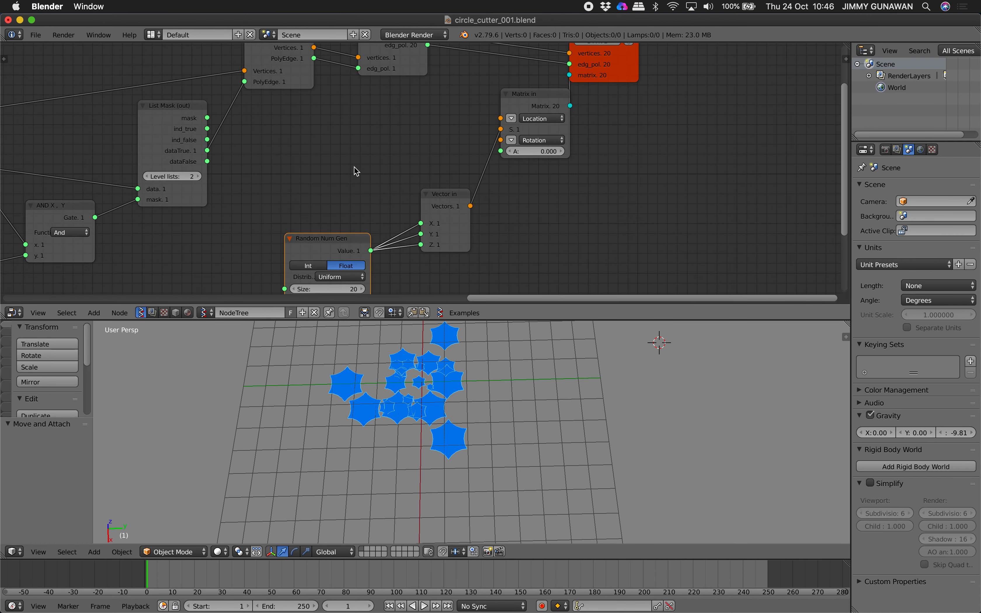
Add a Plane MK2 node with 4 by 5 vertices and connect its Vertices to Matrix in's Location.
key(shift+a)
click(352, 163)
text(plan)
key(Return)
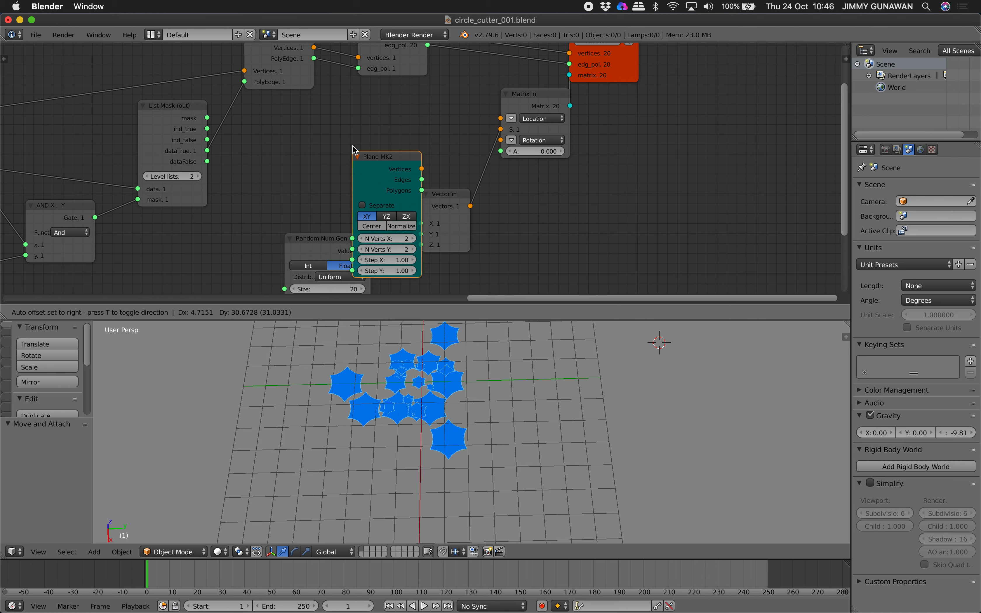
key(Return)
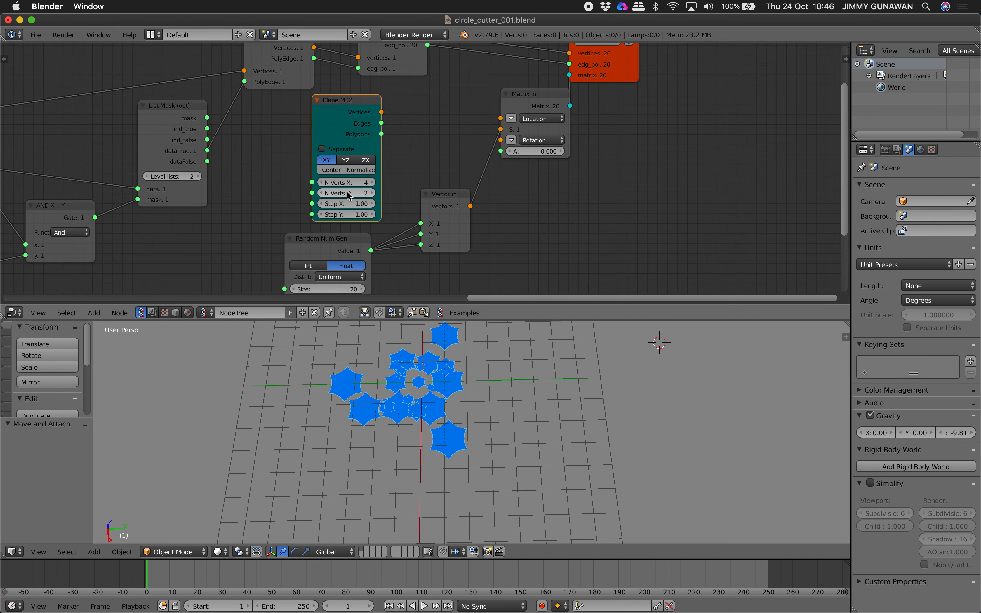
drag(381, 112, 494, 118)
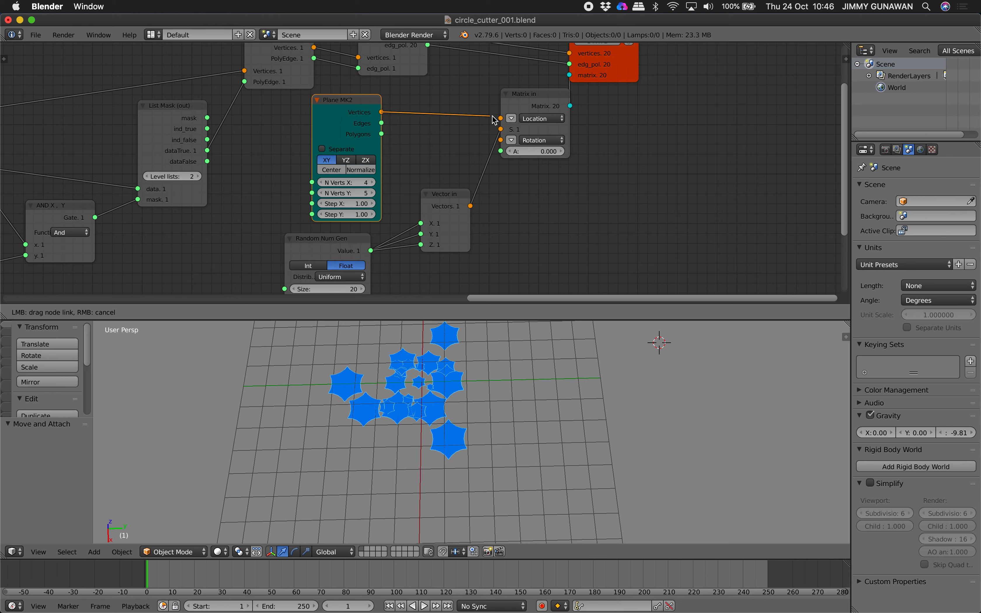
drag(473, 199, 474, 200)
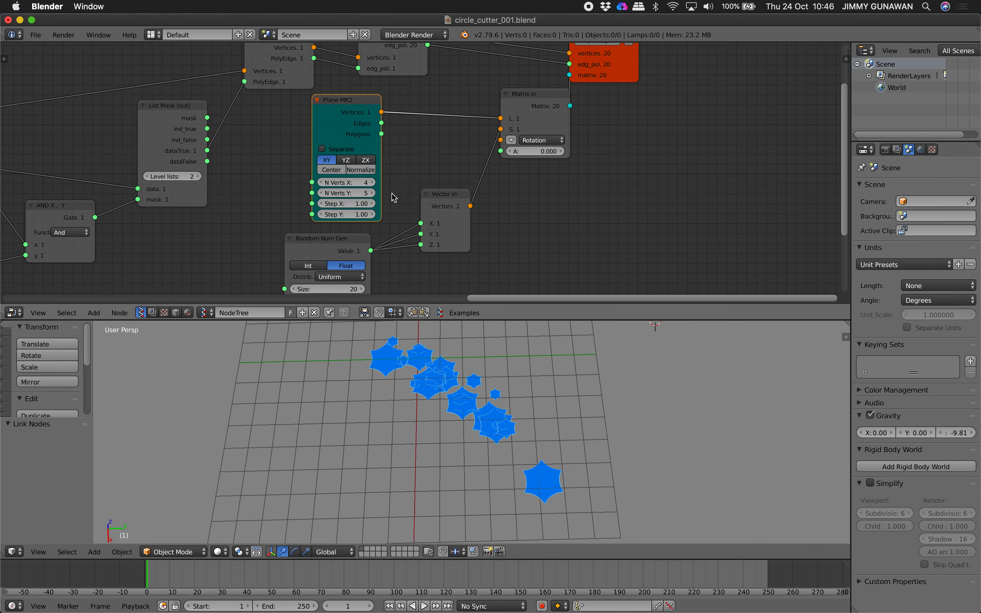
Move Matrix in and Viewer Draw farther from Polygon Boom to make room, and save over the file.
drag(548, 113, 556, 120)
drag(627, 73, 740, 93)
key(ctrl+s)
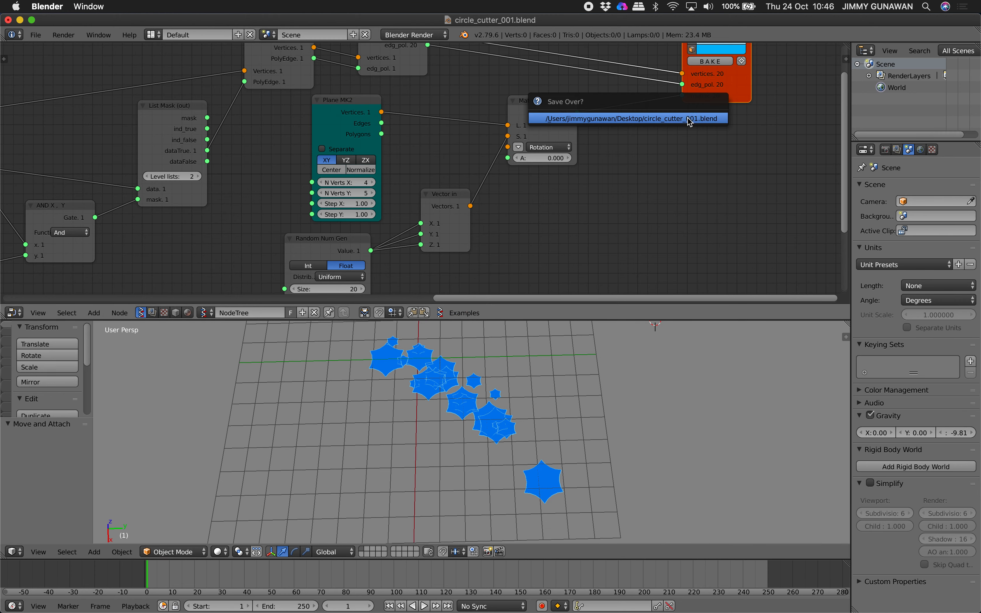
click(690, 121)
middle_drag(620, 158, 616, 191)
drag(544, 139, 582, 154)
middle_drag(526, 143, 477, 210)
Insert a Vector Drop node between Polygon Boom's vertices and Viewer Draw, fed by a new Matrix in node, and save over the file.
key(alt+space)
text(vector d)
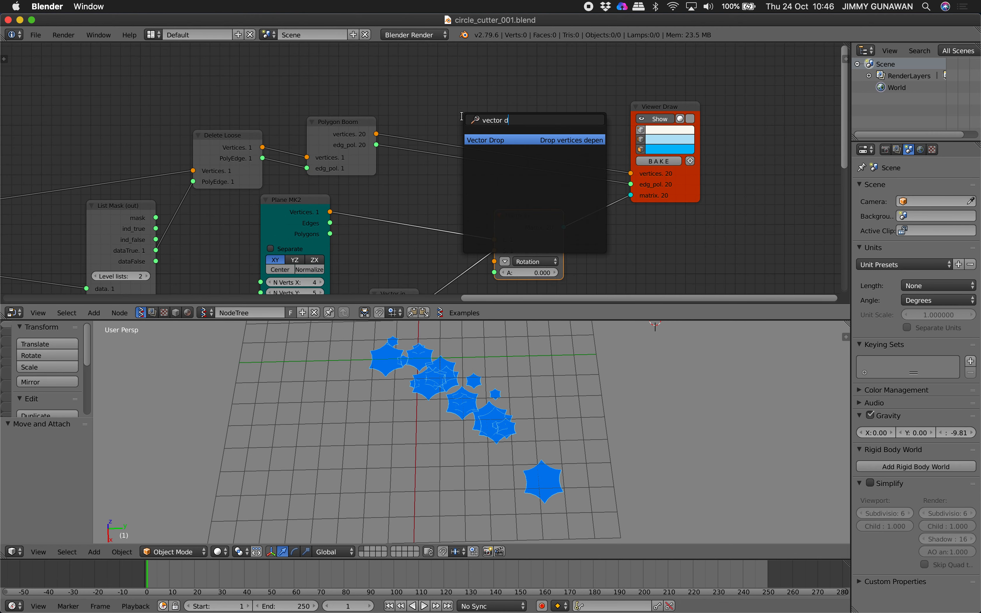
key(Return)
click(478, 113)
drag(508, 120, 536, 96)
click(515, 131)
drag(419, 115, 395, 63)
scroll(473, 359, up, 1)
key(ctrl+s)
click(474, 359)
Set the new Plane MK2 grid spacing to Step X 1.90 and Step Y 2.56.
middle_drag(287, 288, 321, 219)
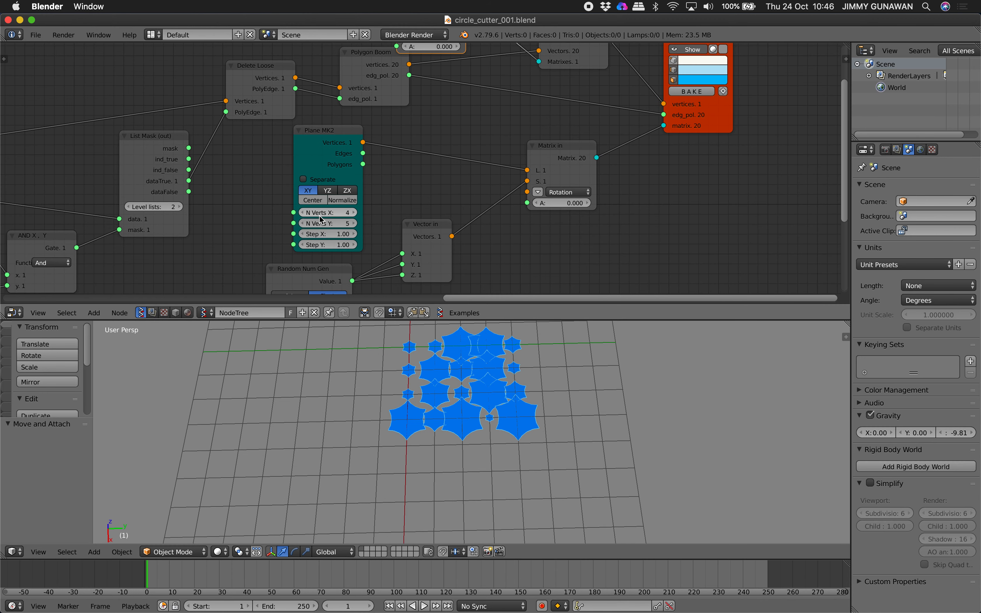
drag(331, 233, 388, 245)
shift+middle_drag(521, 386, 471, 382)
middle_drag(379, 237, 396, 168)
mouse_move(354, 164)
mouse_down()
mouse_move(364, 165)
mouse_move(356, 176)
mouse_up()
Set Random Num Gen's Float Low to 0.30 and Float High to 1.18.
middle_drag(303, 186, 305, 131)
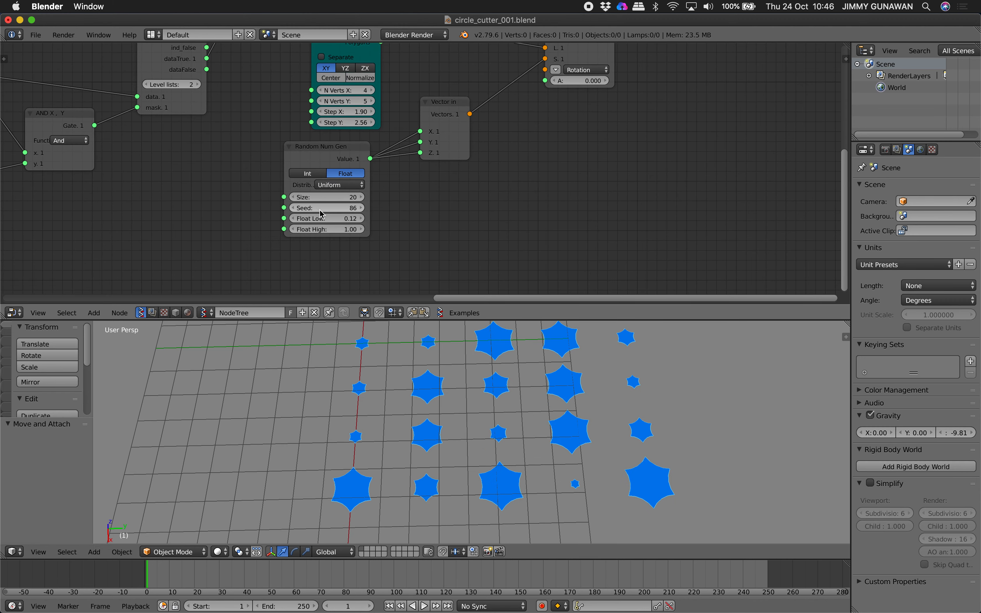
mouse_move(328, 218)
mouse_down()
mouse_move(356, 228)
mouse_move(343, 229)
mouse_up()
middle_drag(430, 202, 400, 173)
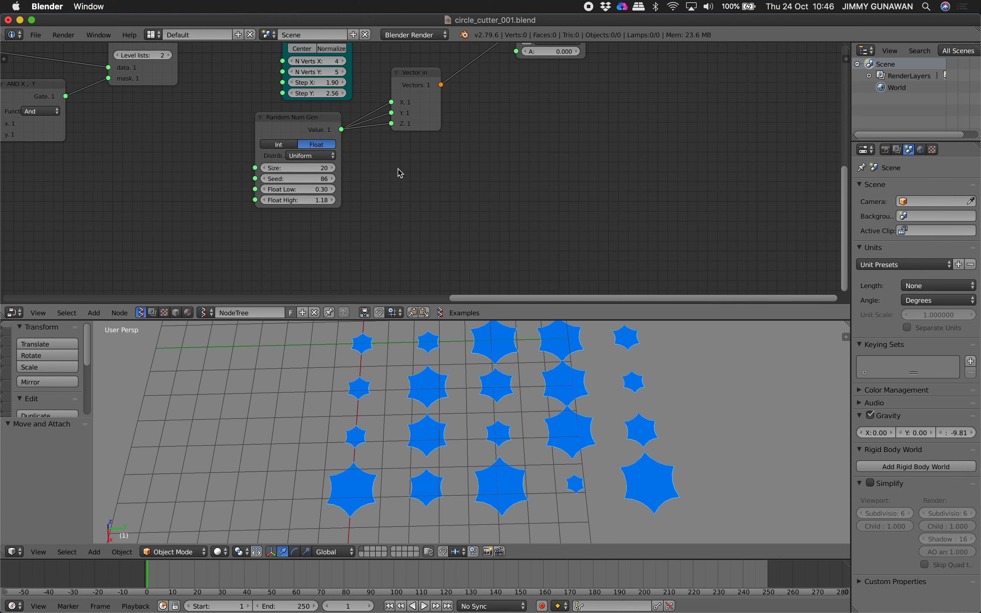
Try other Random Num Gen seeds such as 134, settle on 168 and save over the file.
drag(313, 179, 341, 178)
scroll(546, 399, down, 2)
shift+middle_drag(547, 401, 445, 416)
scroll(444, 416, down, 1)
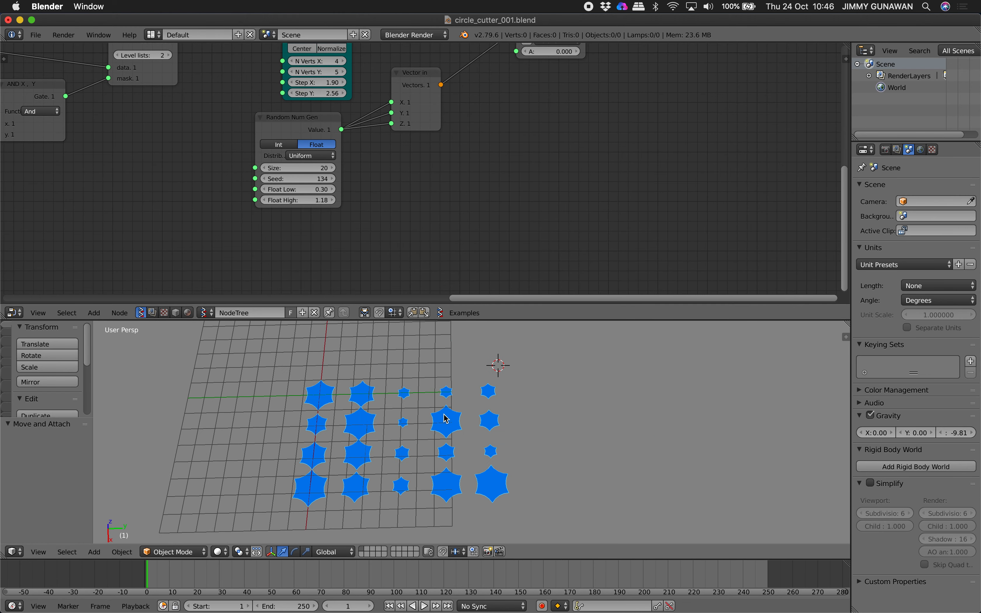
drag(308, 178, 328, 179)
scroll(441, 416, up, 2)
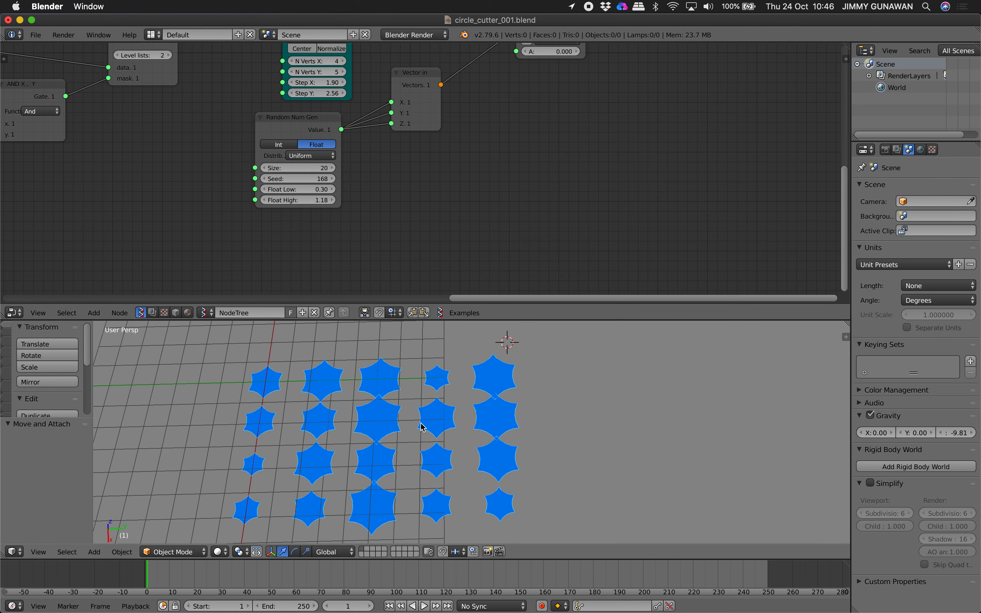
scroll(416, 449, down, 3)
scroll(417, 449, up, 2)
key(ctrl+s)
click(418, 447)
Enable Center on the Plane MK2 node that sets the piece locations.
scroll(293, 162, down, 3)
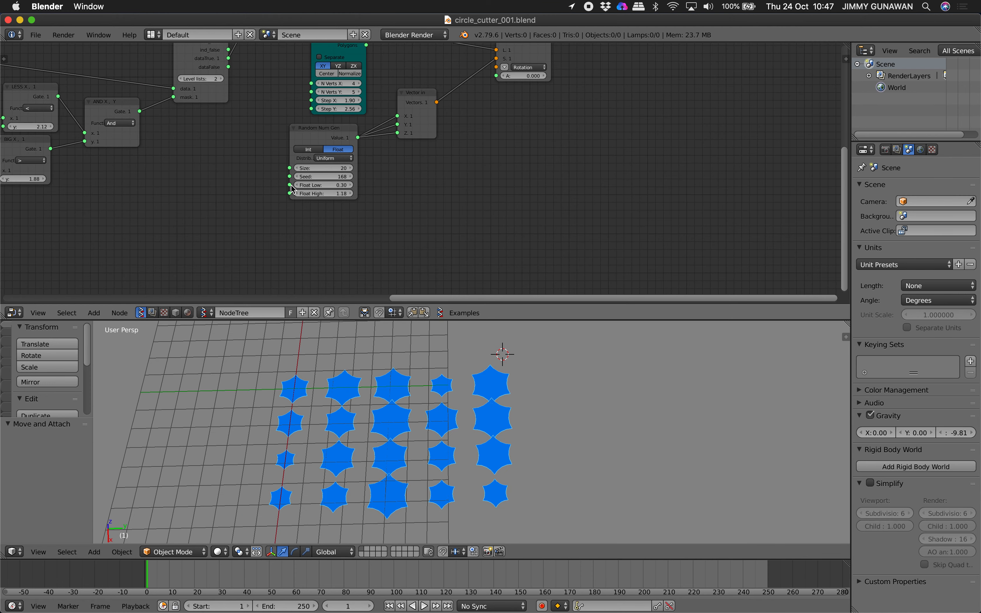
middle_drag(293, 161, 418, 184)
scroll(328, 144, up, 2)
middle_drag(329, 144, 558, 201)
click(531, 136)
click(531, 136)
click(531, 136)
scroll(395, 201, down, 2)
scroll(554, 202, down, 4)
middle_drag(287, 135, 383, 137)
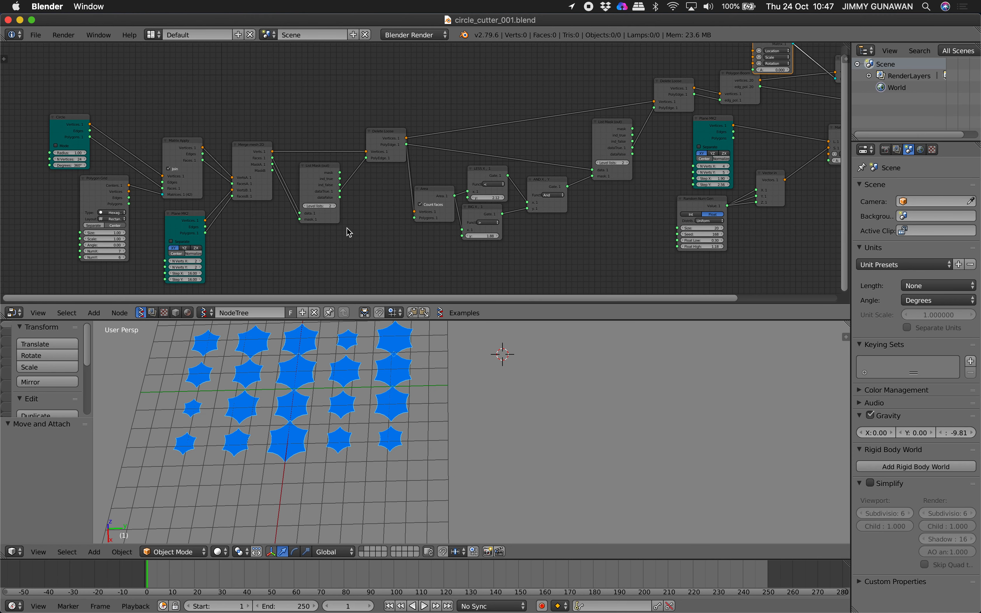